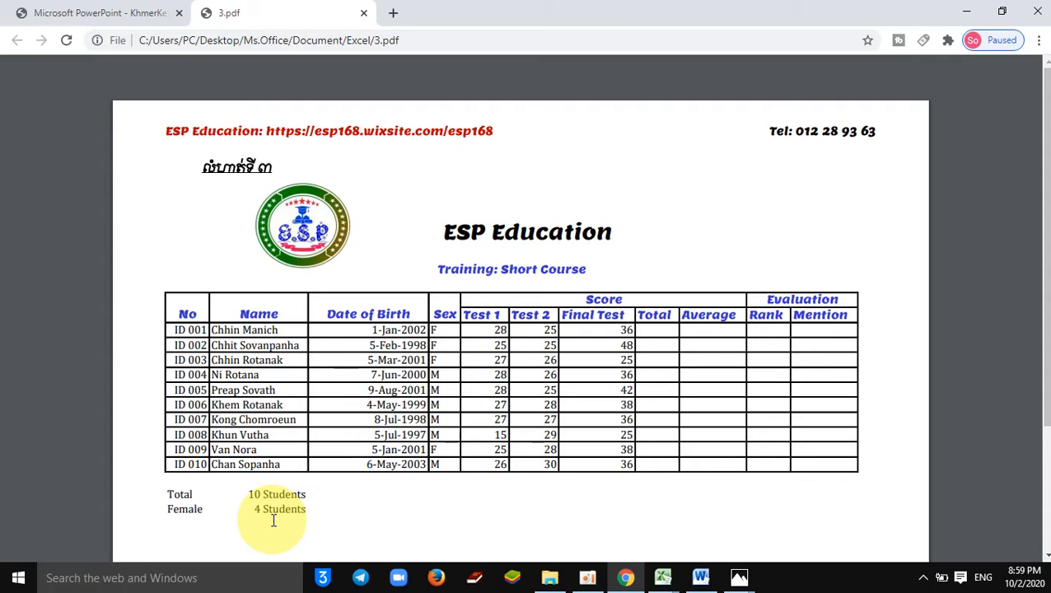
Check the Ex2 sheet in Exercise Book3.xlsx, and examine the Khmer Unicode keyboard layout PDF in Chrome.
click(662, 578)
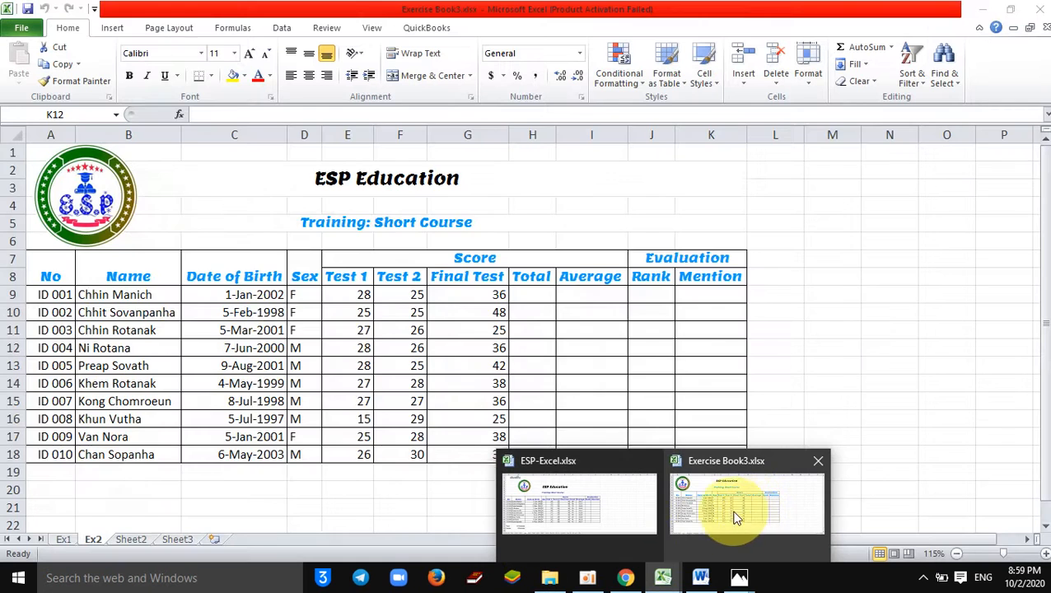
click(681, 504)
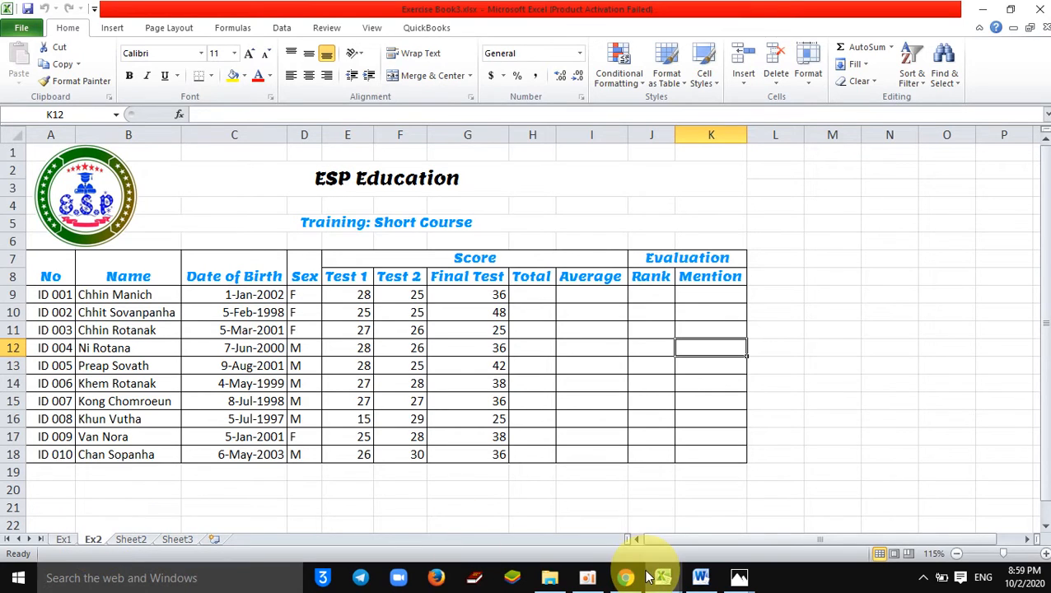
mouse_move(628, 567)
click(581, 485)
mouse_move(163, 18)
mouse_down()
mouse_move(89, 10)
mouse_move(211, 544)
mouse_move(180, 15)
mouse_up()
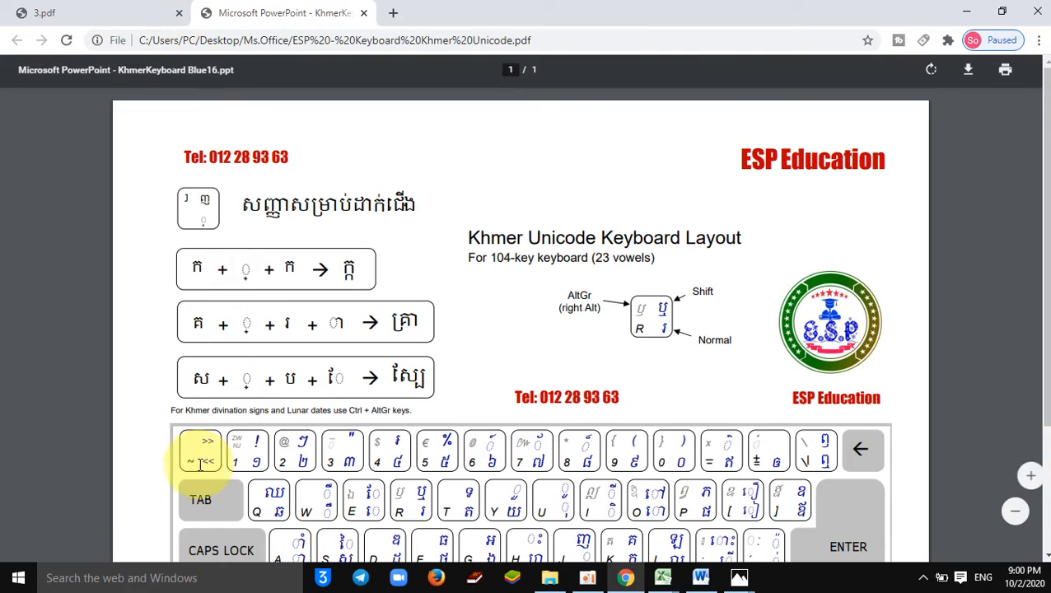
scroll(1039, 292, down, 1)
scroll(1039, 313, down, 2)
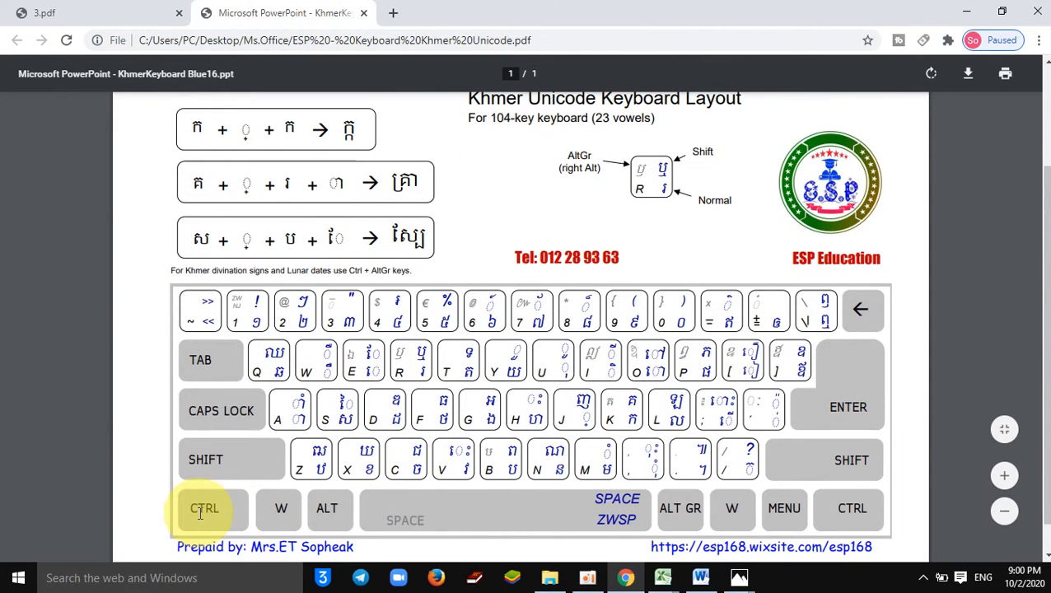
Switch back to Exercise Book3.xlsx, duplicate the Ex2 sheet directly after the original, and rename the copy Ex3.
click(663, 577)
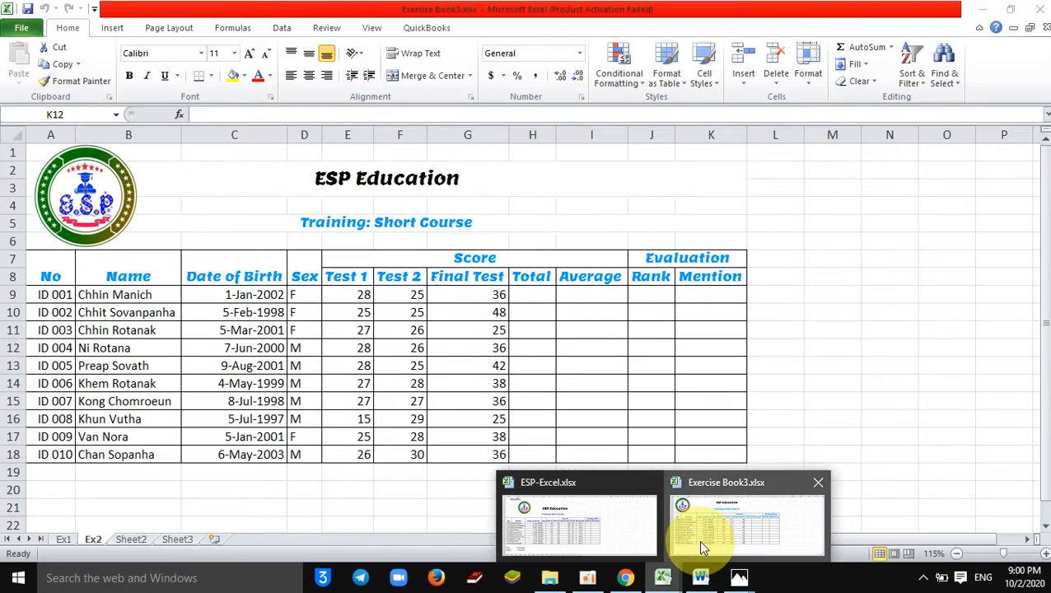
click(687, 543)
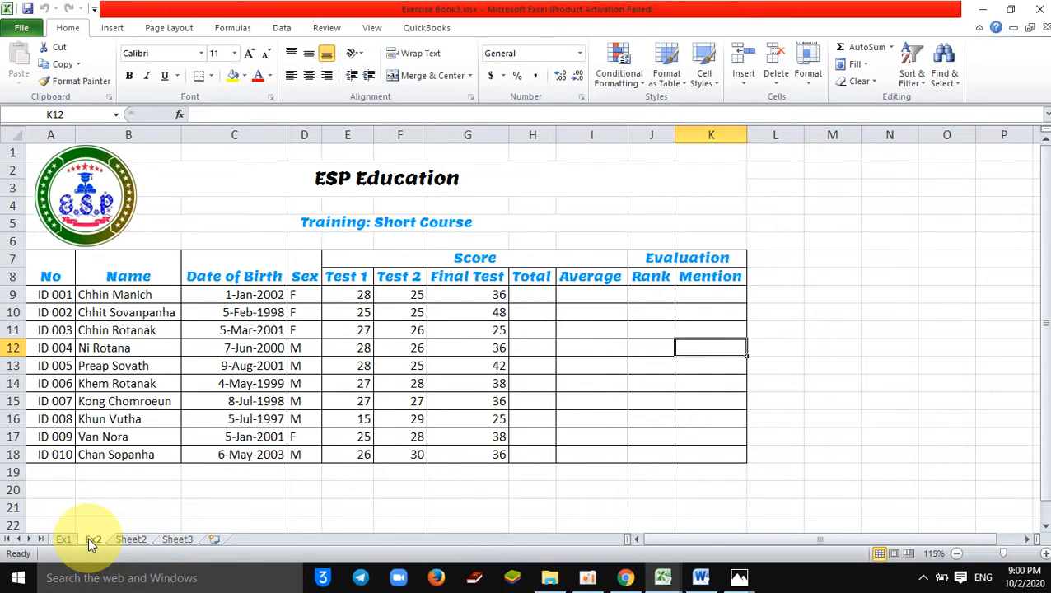
drag(88, 536, 128, 545)
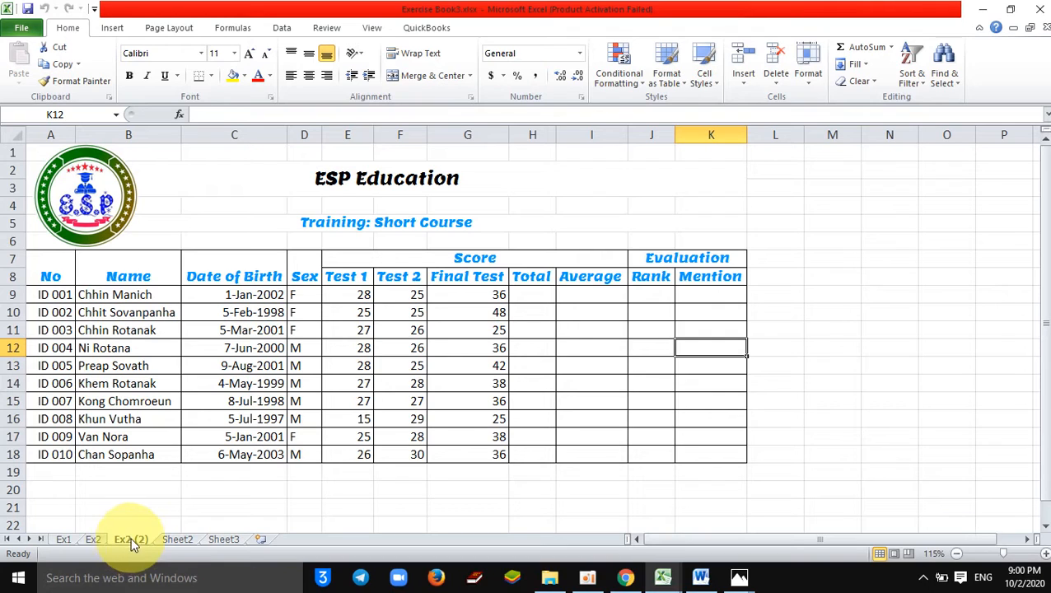
right_click(131, 540)
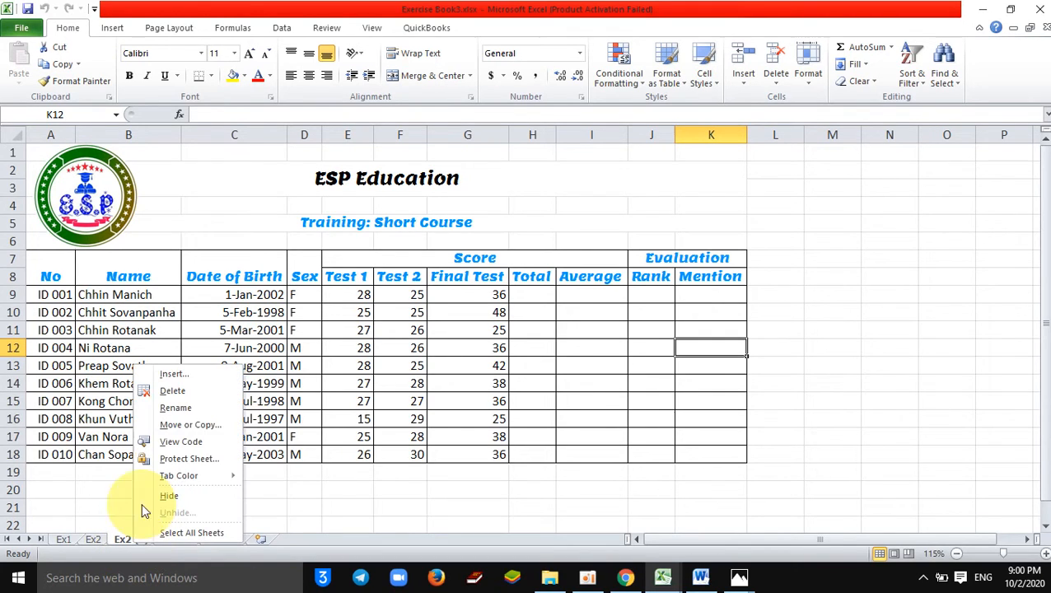
click(183, 406)
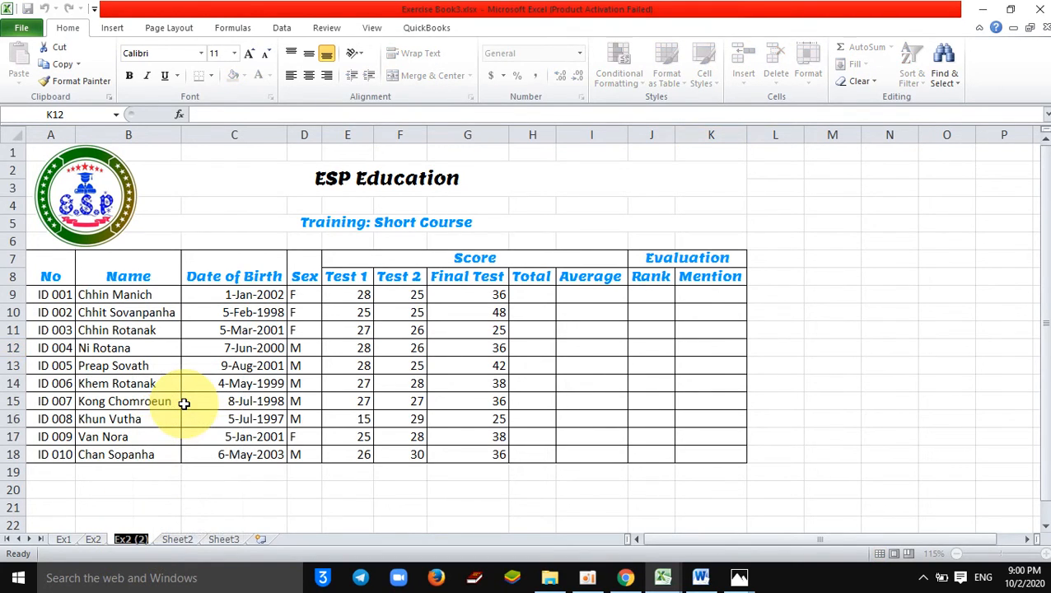
text(Ex3)
key(Return)
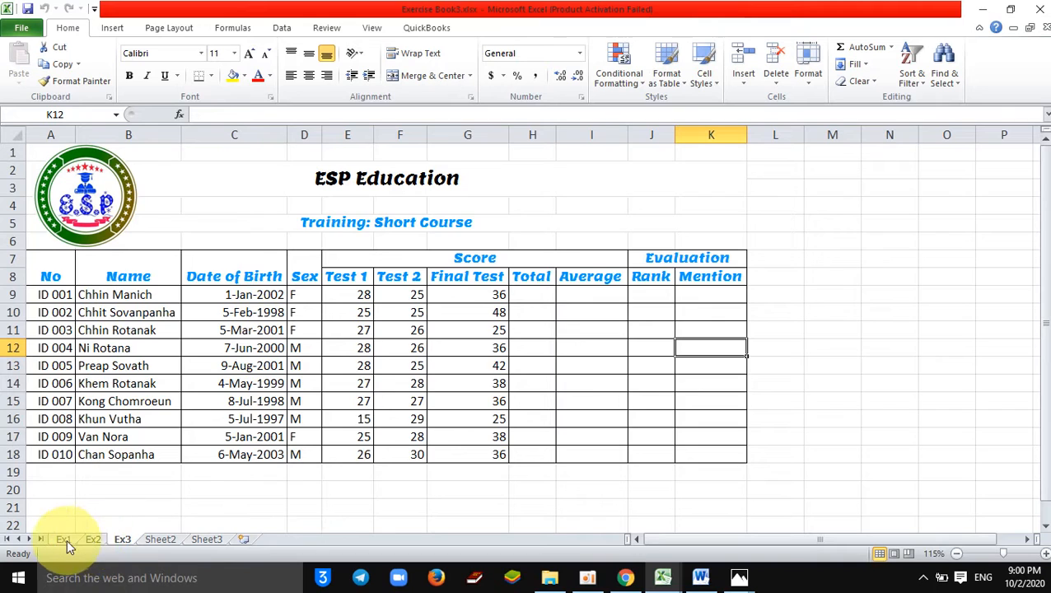
Compare the Ex2 and Ex3 sheets with the exercise table in 3.pdf, look at the Word document, and return to Exercise Book3.xlsx.
click(93, 539)
click(94, 544)
click(122, 542)
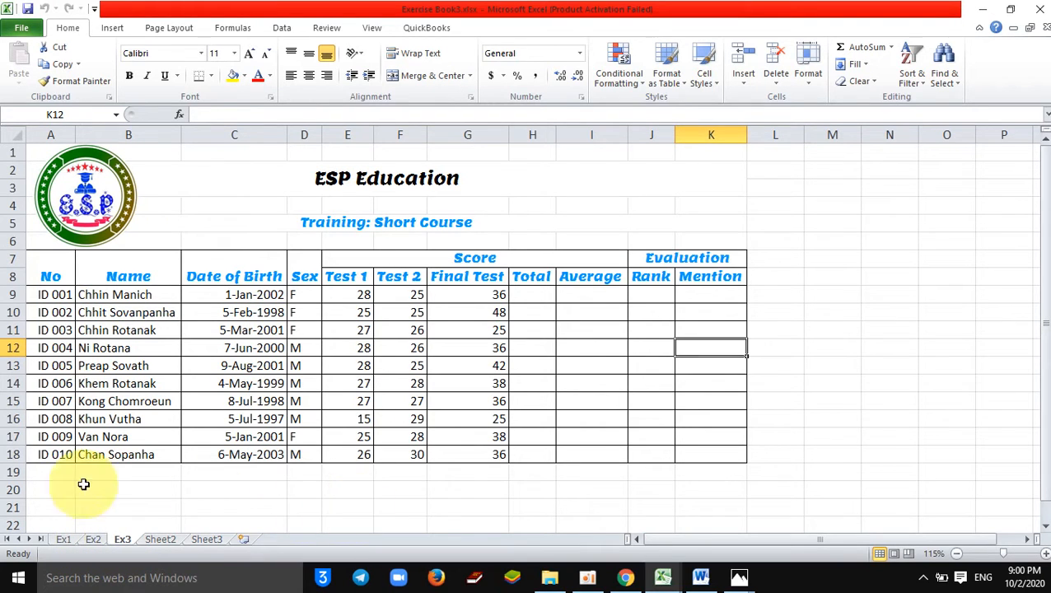
click(626, 577)
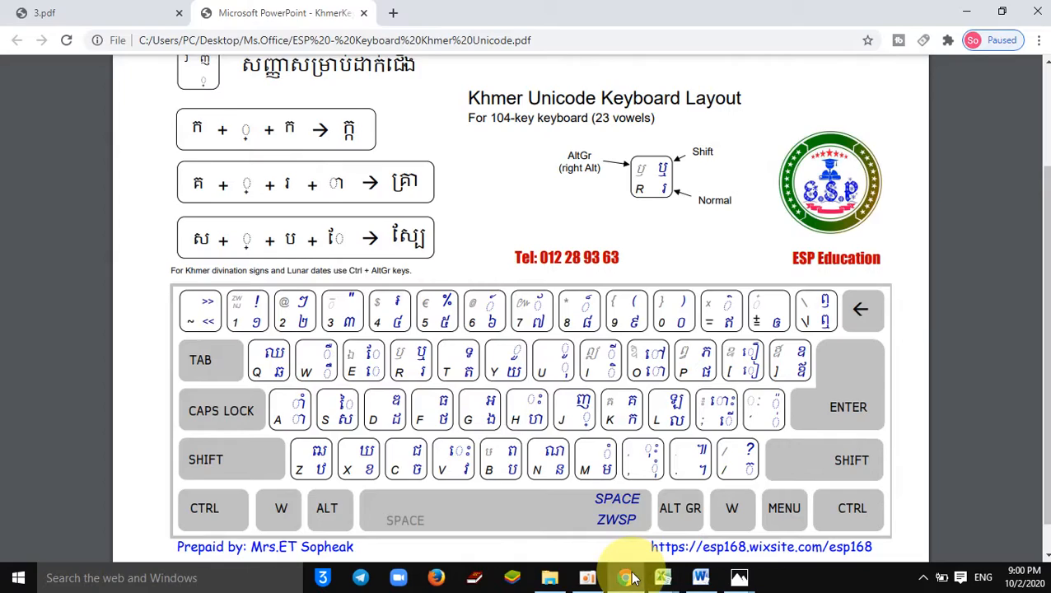
click(85, 10)
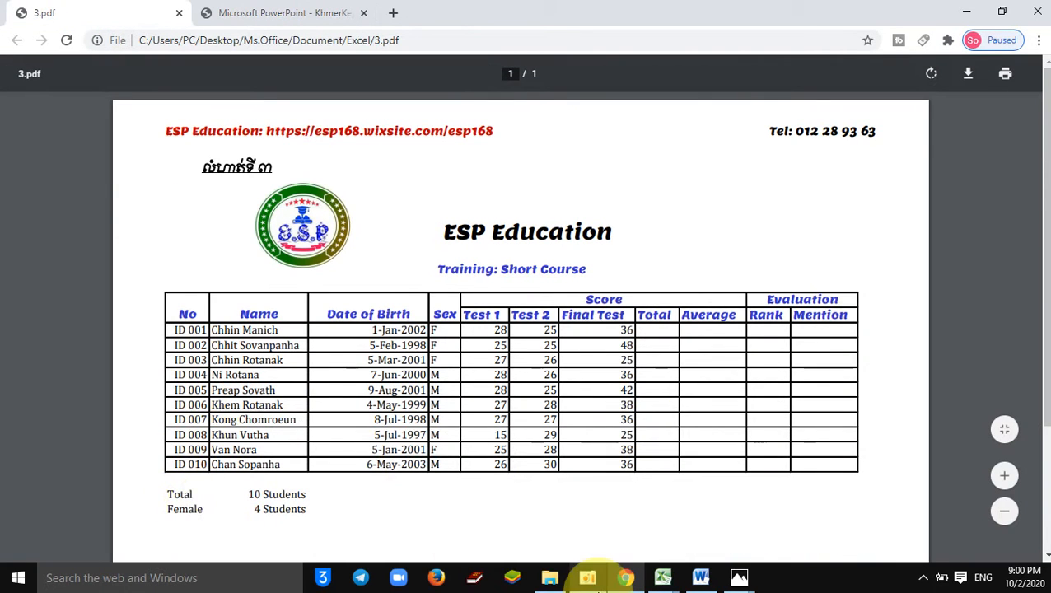
click(700, 578)
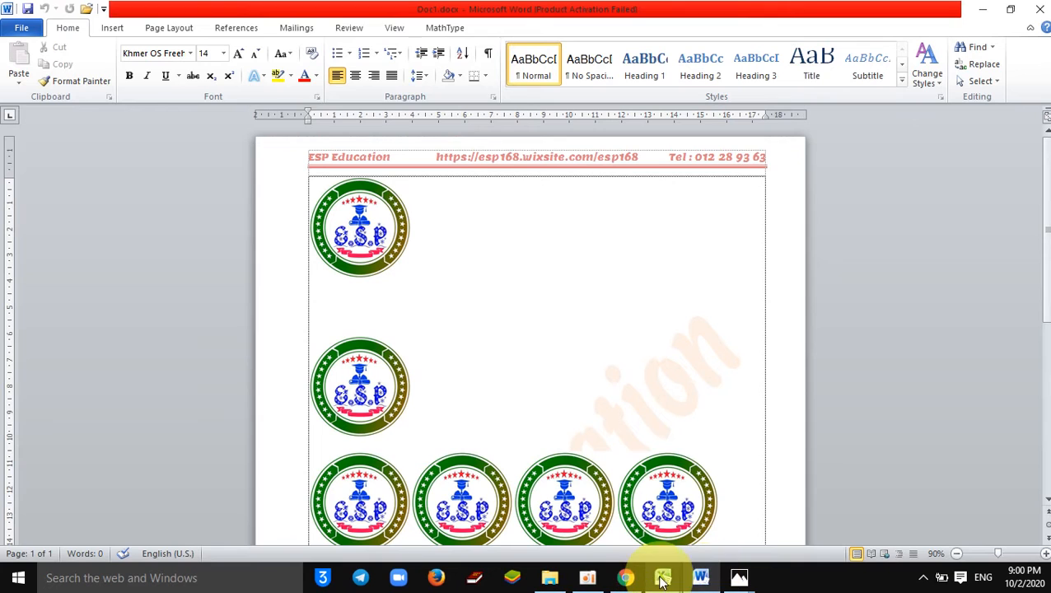
mouse_move(662, 577)
click(726, 506)
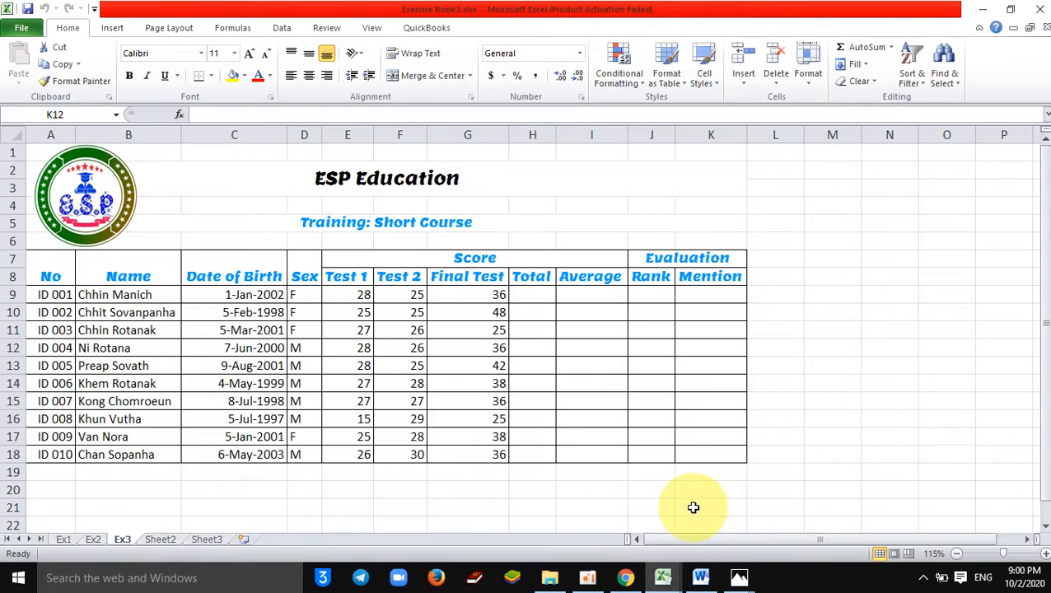
Label the summary rows below the student table on Ex3 with Total in A20 and Female in A21.
click(47, 488)
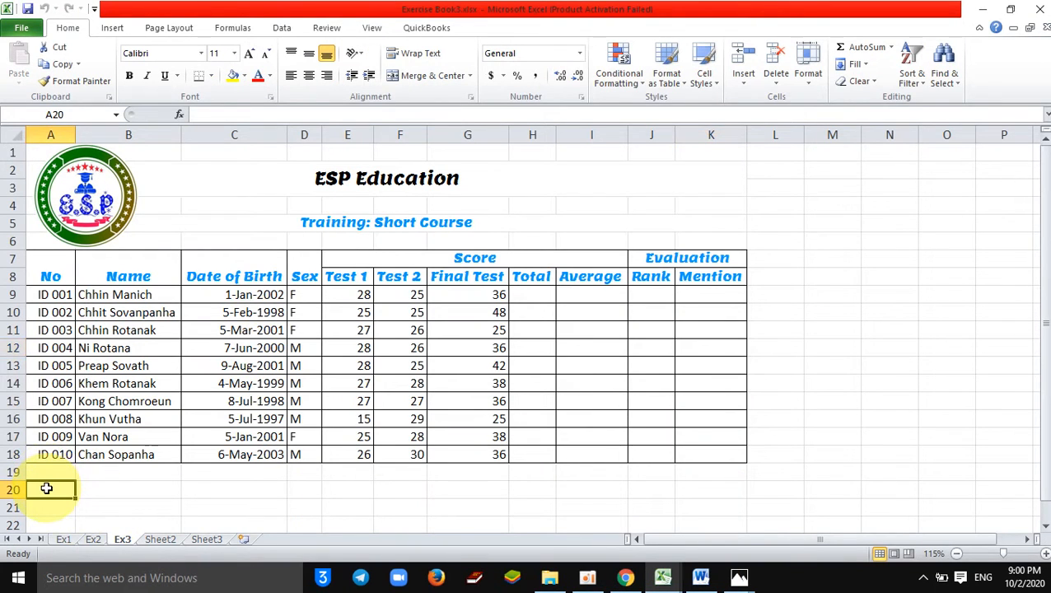
text(Total)
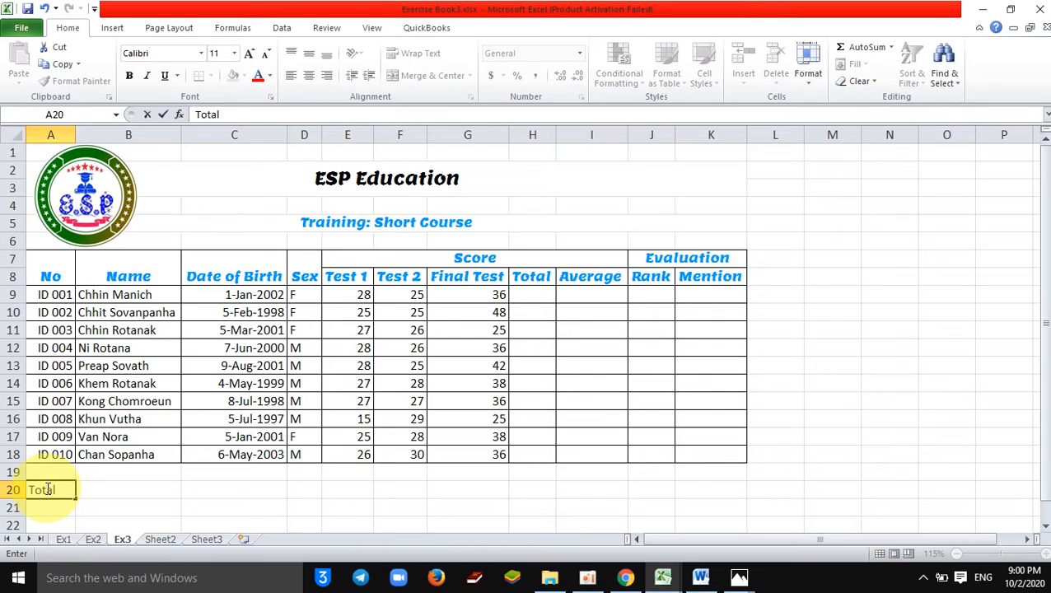
key(Tab)
key(Down)
key(Left)
text(Fe,a)
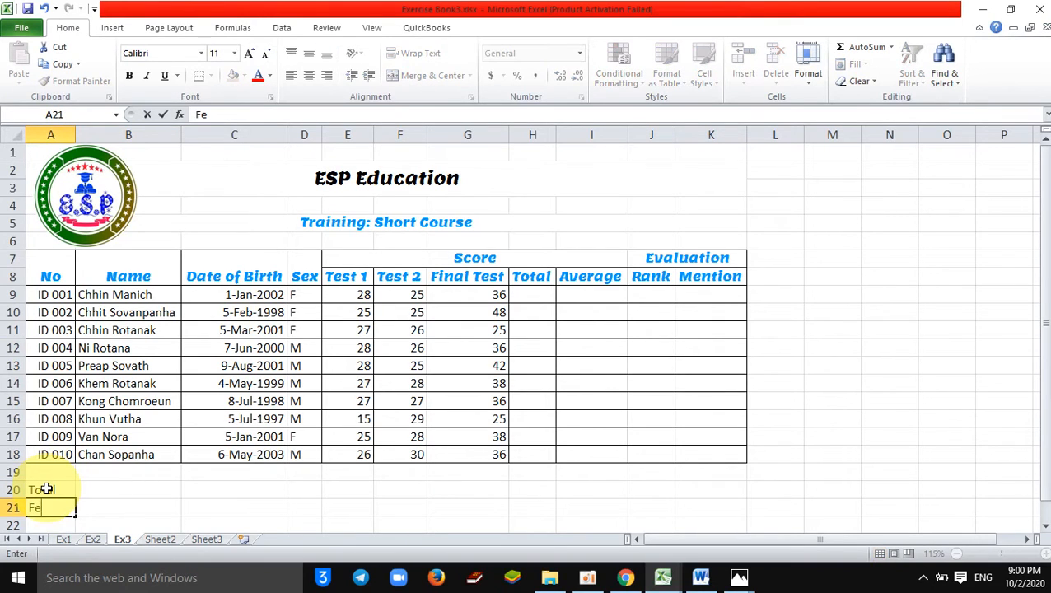
key(BackSpace)
key(BackSpace)
text(m)
key(BackSpace)
text(male)
key(Return)
click(149, 471)
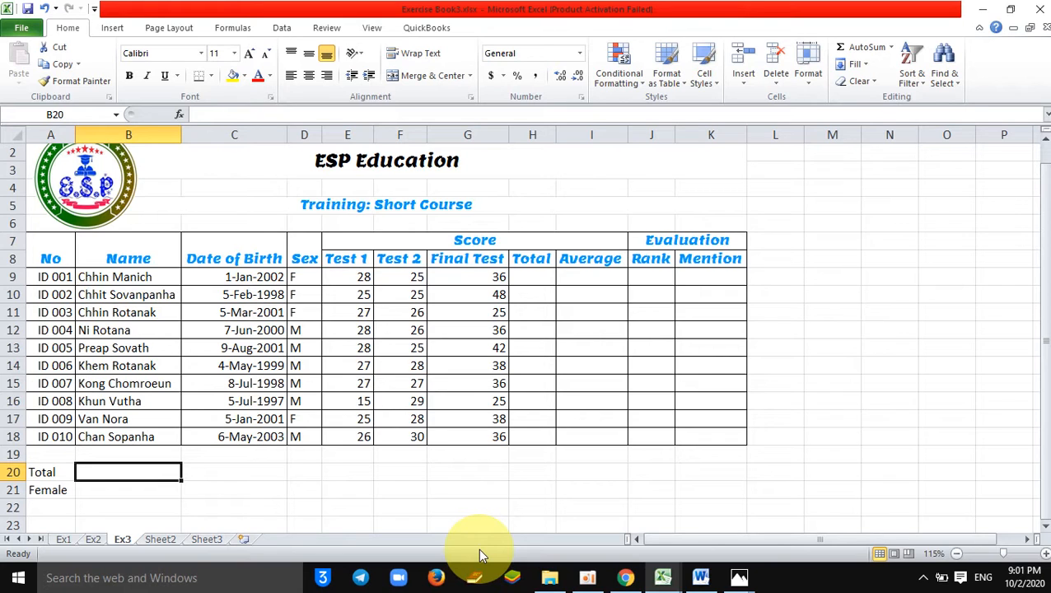
Switch to Doc1.docx in Word and start a new line below the first logo.
click(702, 577)
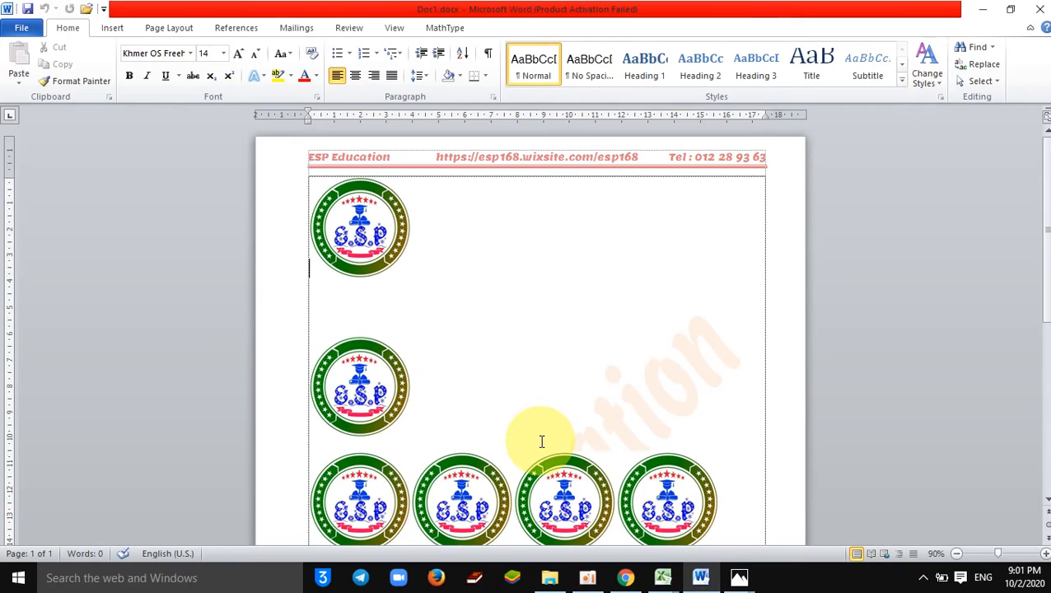
key(Return)
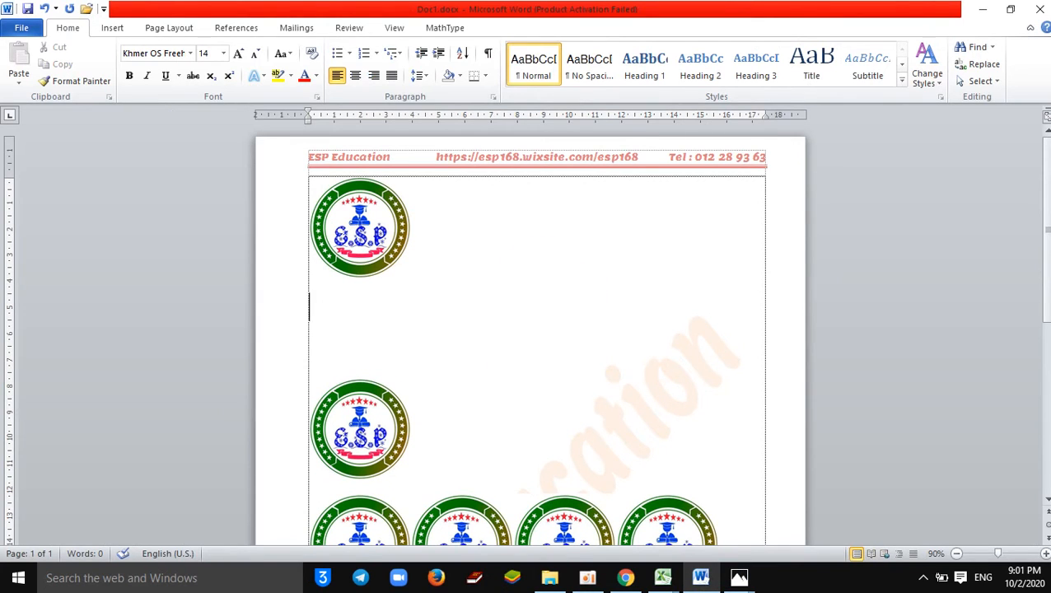
text(Coupl)
key(BackSpace)
key(BackSpace)
key(BackSpace)
key(BackSpace)
key(BackSpace)
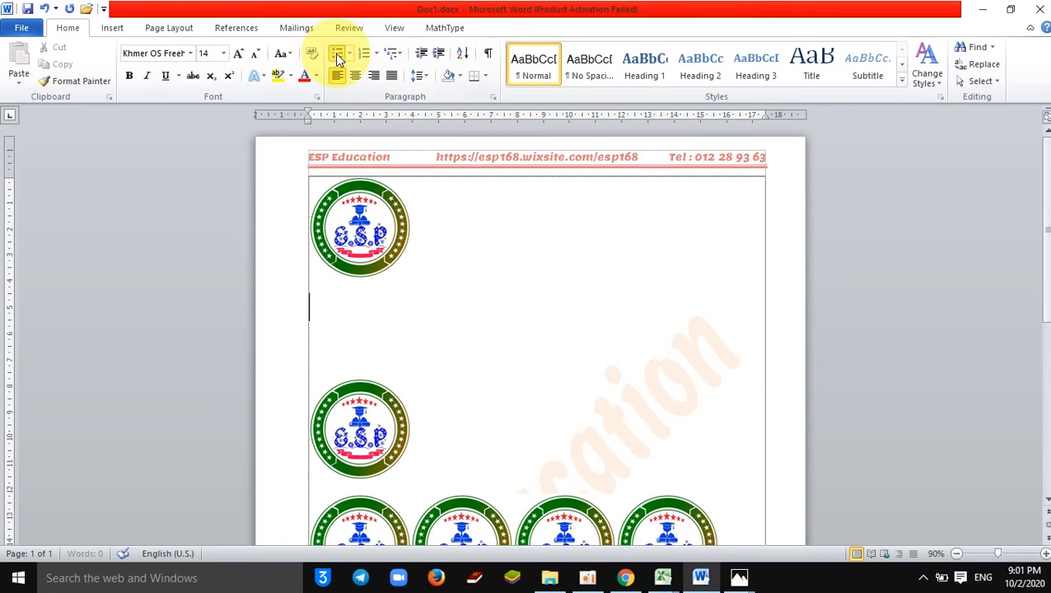
click(337, 54)
click(337, 55)
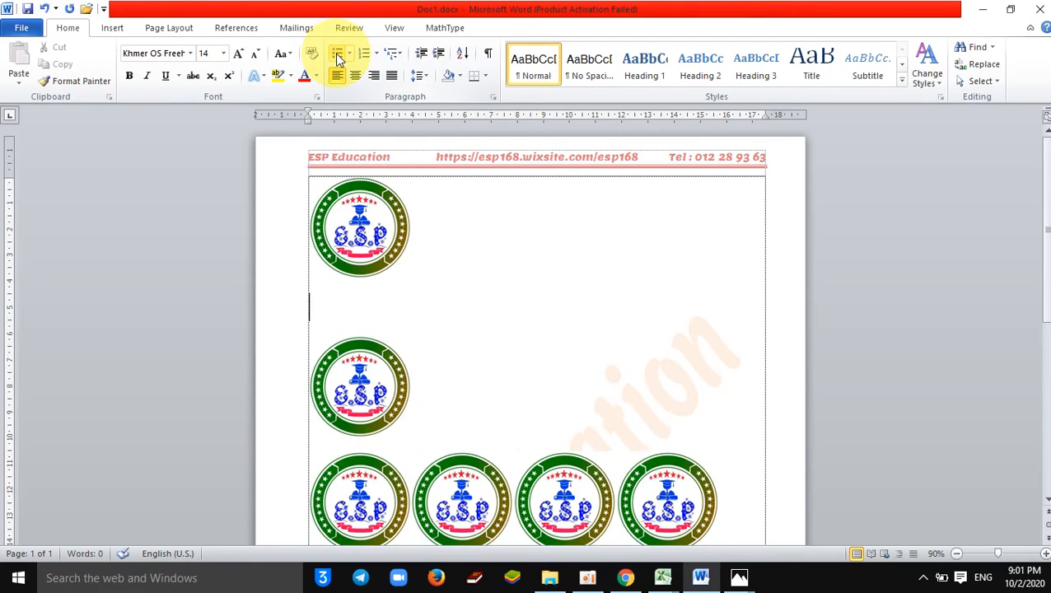
Apply bullets to the empty line below the first logo and write Counta(Data) as the first item.
click(337, 55)
text(Cp)
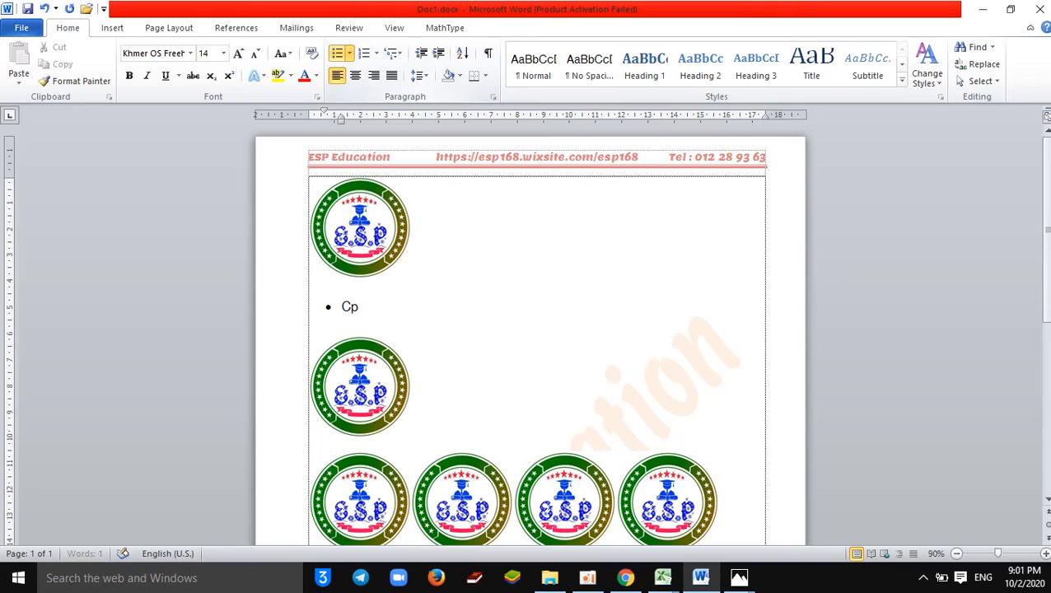
key(BackSpace)
text(ounta))
key(BackSpace)
text((Data)
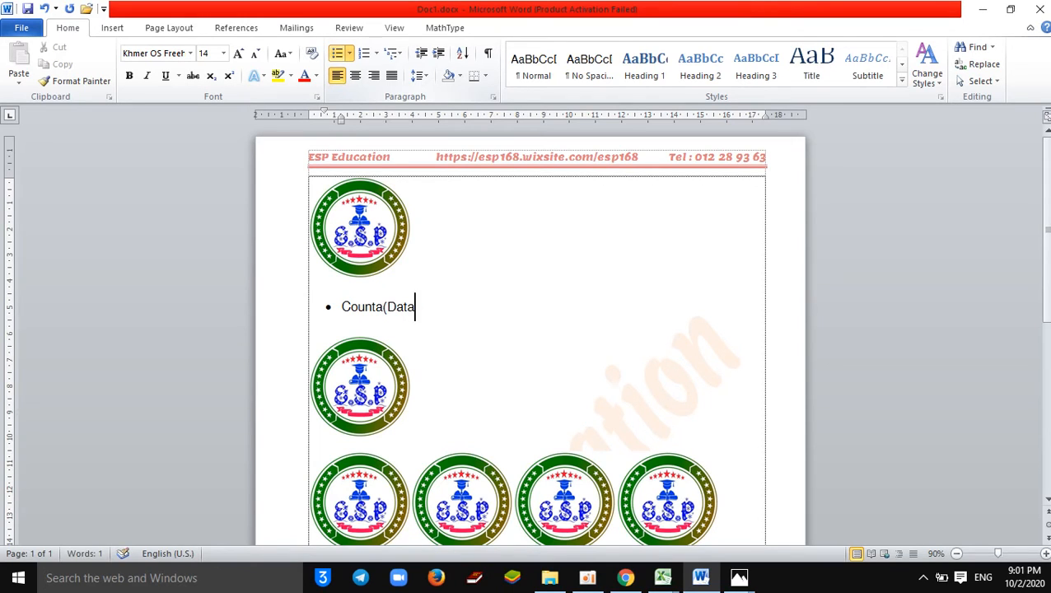
text())
Add a second bullet item reading Count(Data) directly under the first one.
key(Return)
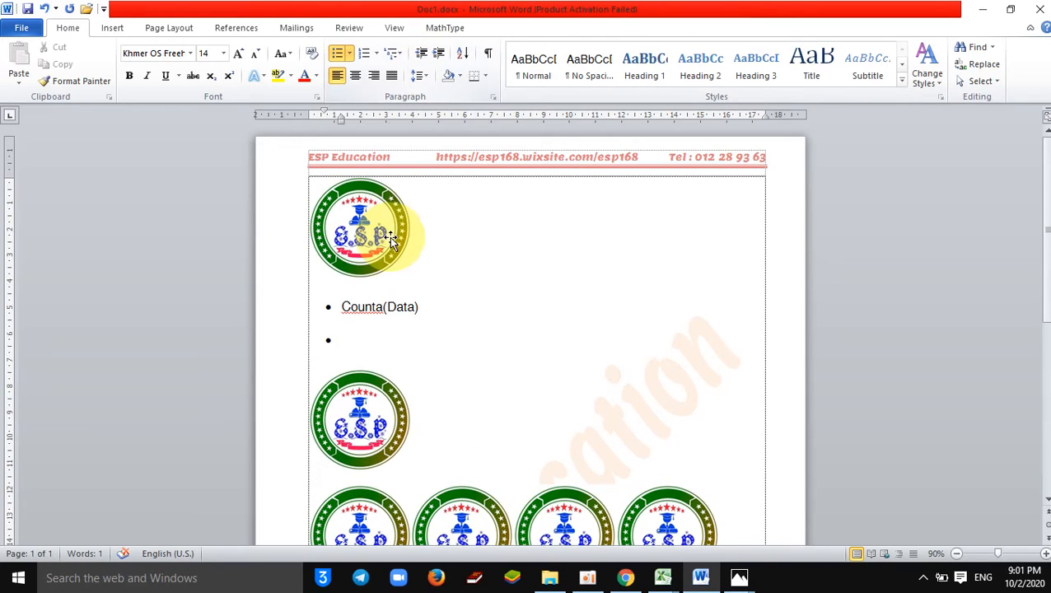
click(317, 394)
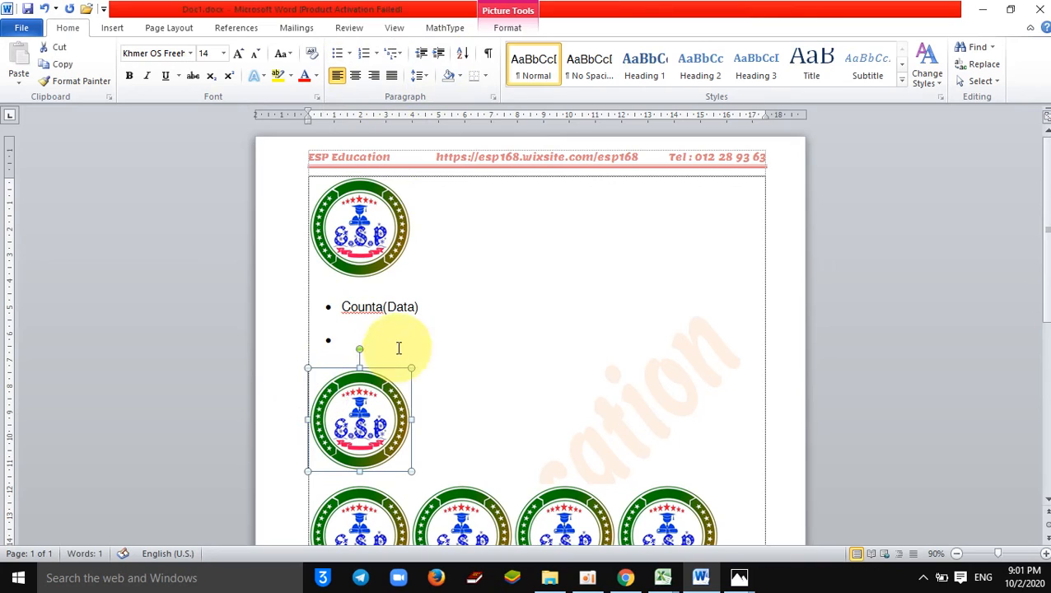
click(359, 337)
text(Coun)
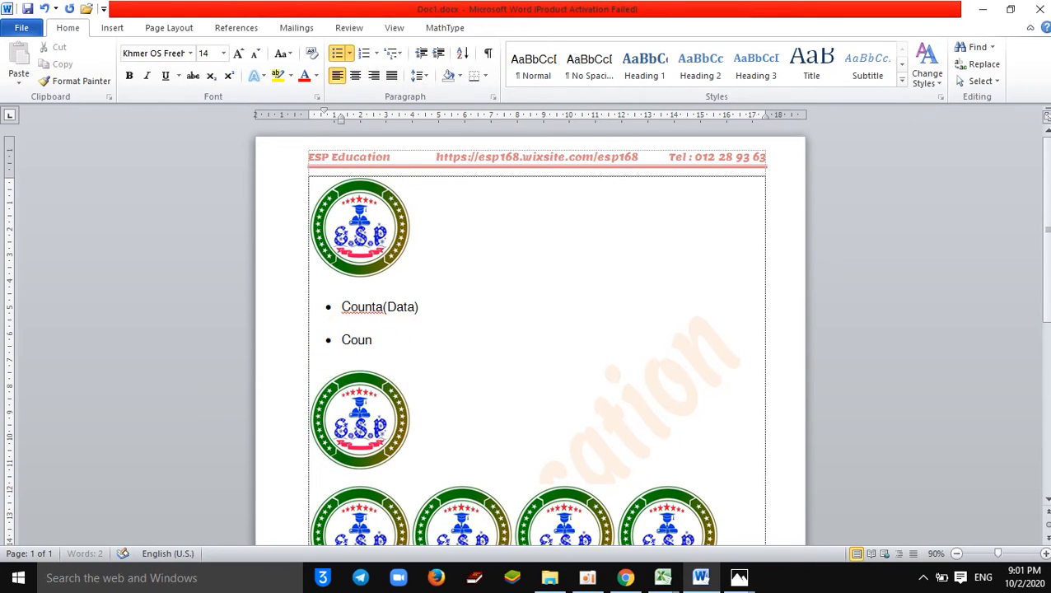
text(t(Data))
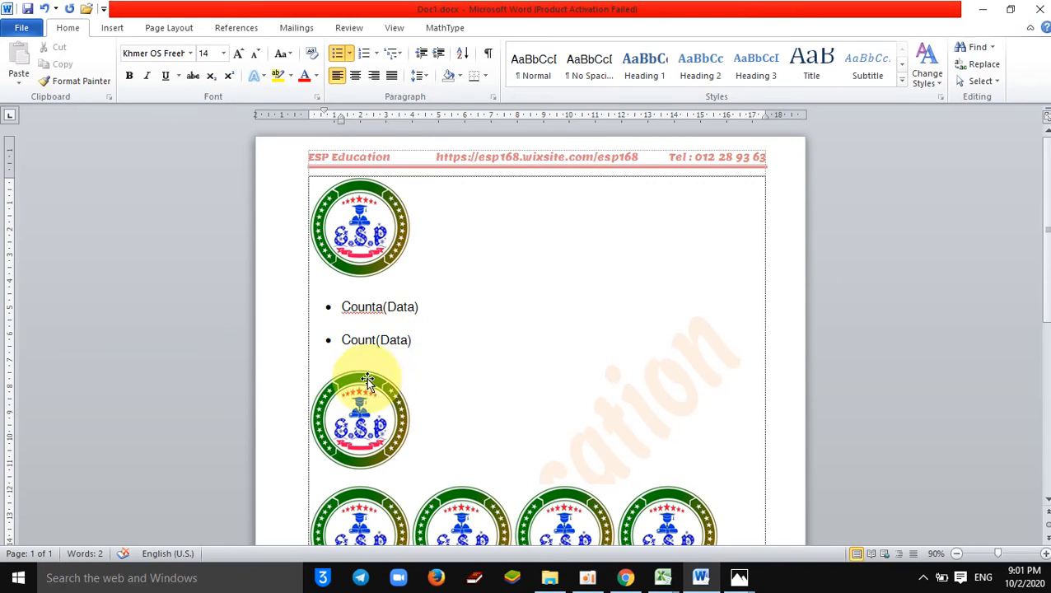
Extend the first bullet item with the Criteria argument so it reads Counta(Data Criteria).
click(415, 306)
text(Crit)
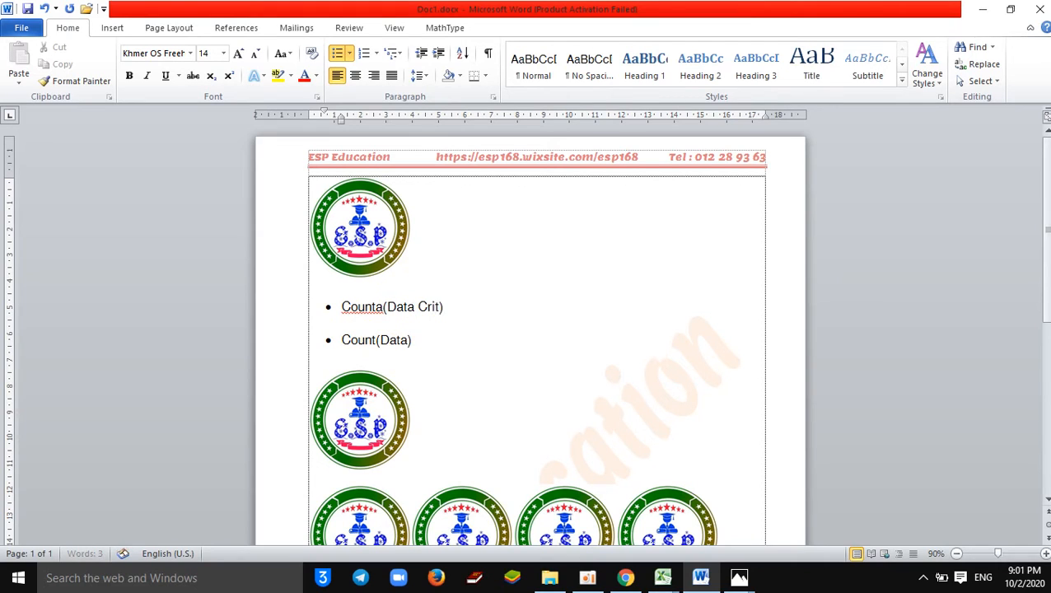
text(eria)
key(Return)
key(BackSpace)
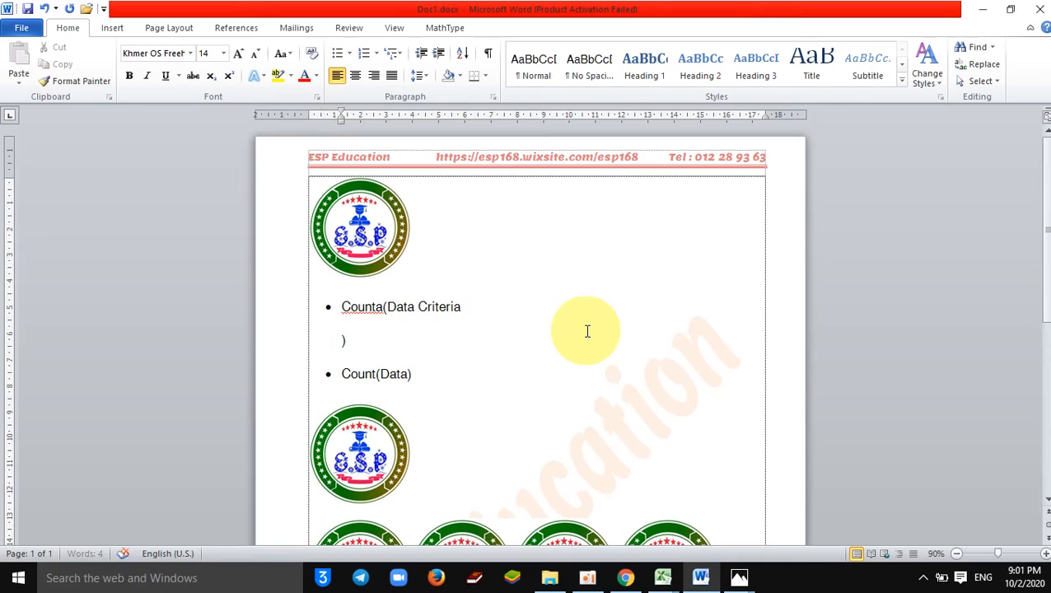
key(BackSpace)
key(BackSpace)
key(BackSpace)
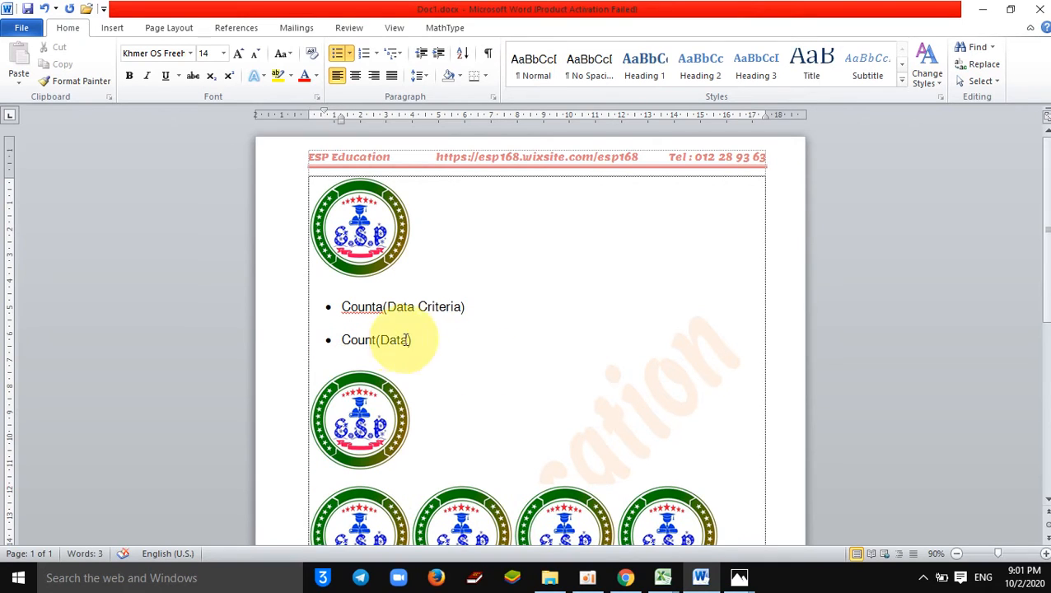
Extend the second bullet item with the Criteria argument so it reads Count(Data Criteria).
click(407, 340)
text(Criter)
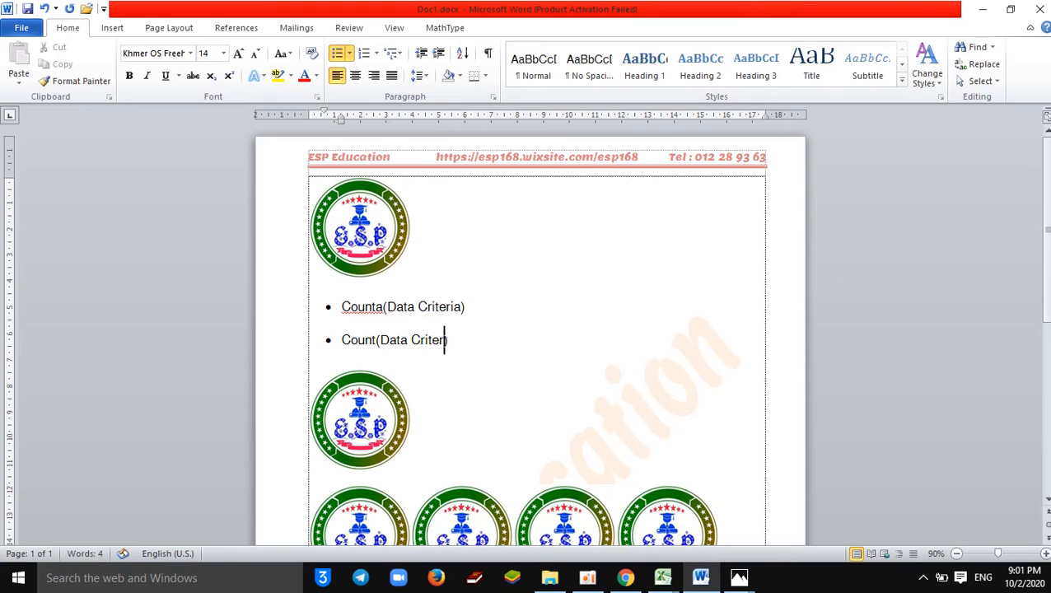
text(ia)
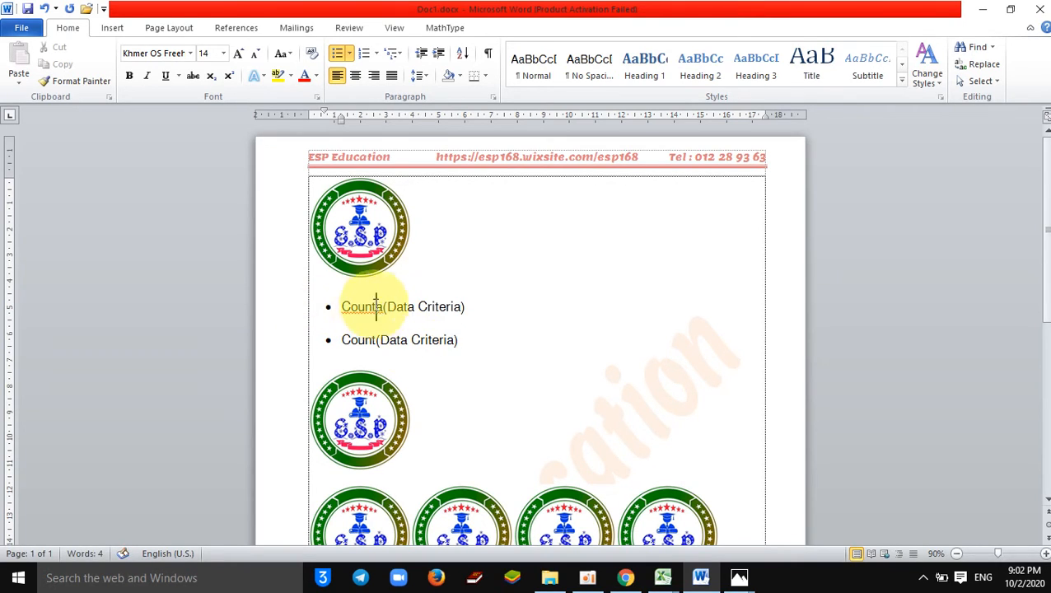
Enlarge the text of both bulleted function syntax items to 22 pt.
drag(471, 342, 346, 317)
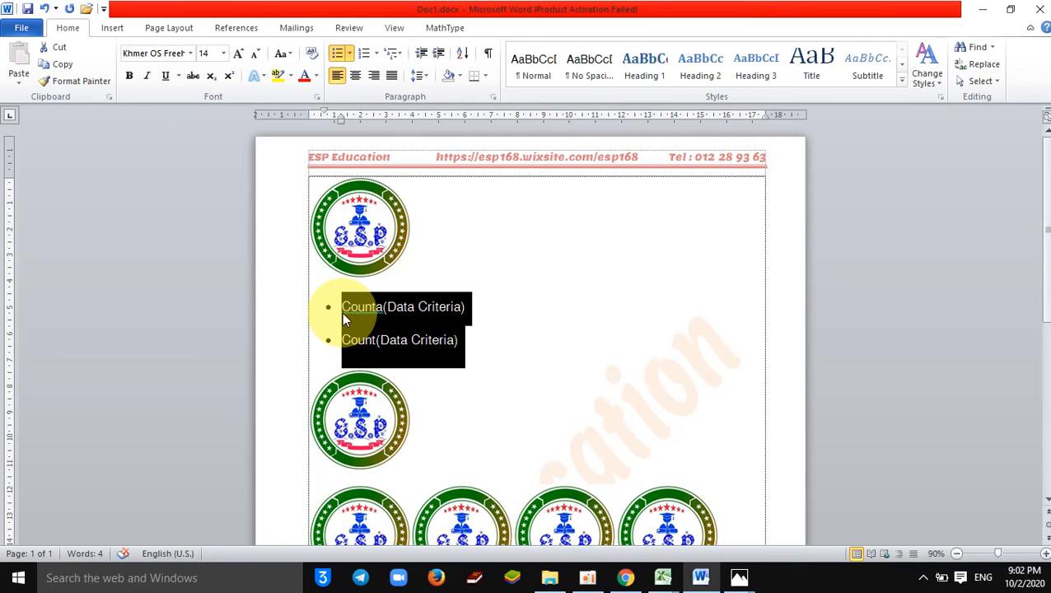
key(ctrl+shift+period)
key(ctrl+shift+period)
key(ctrl+shift+period)
key(ctrl+shift+period)
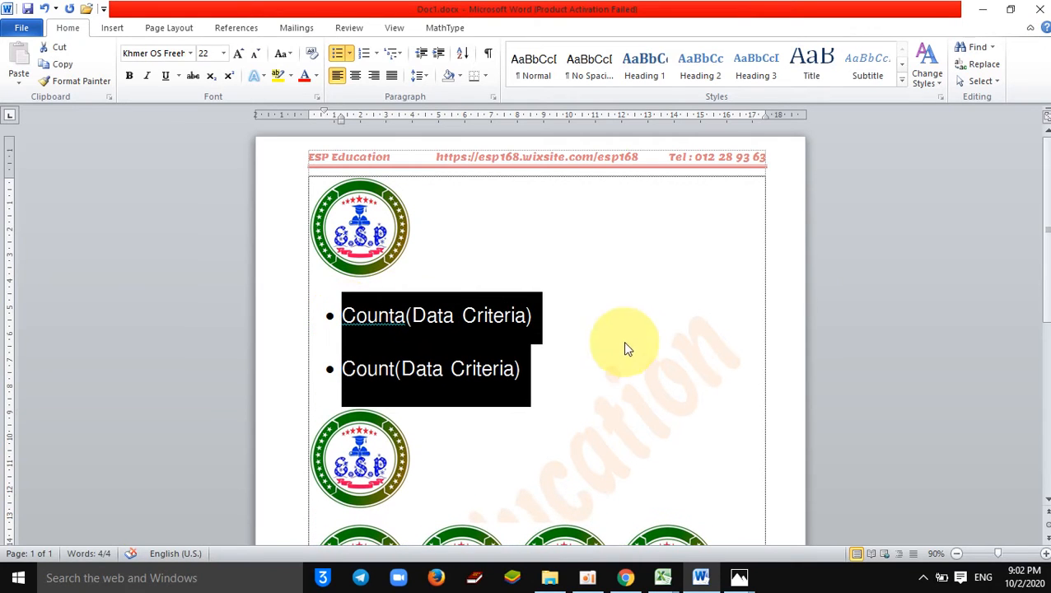
click(626, 346)
click(550, 317)
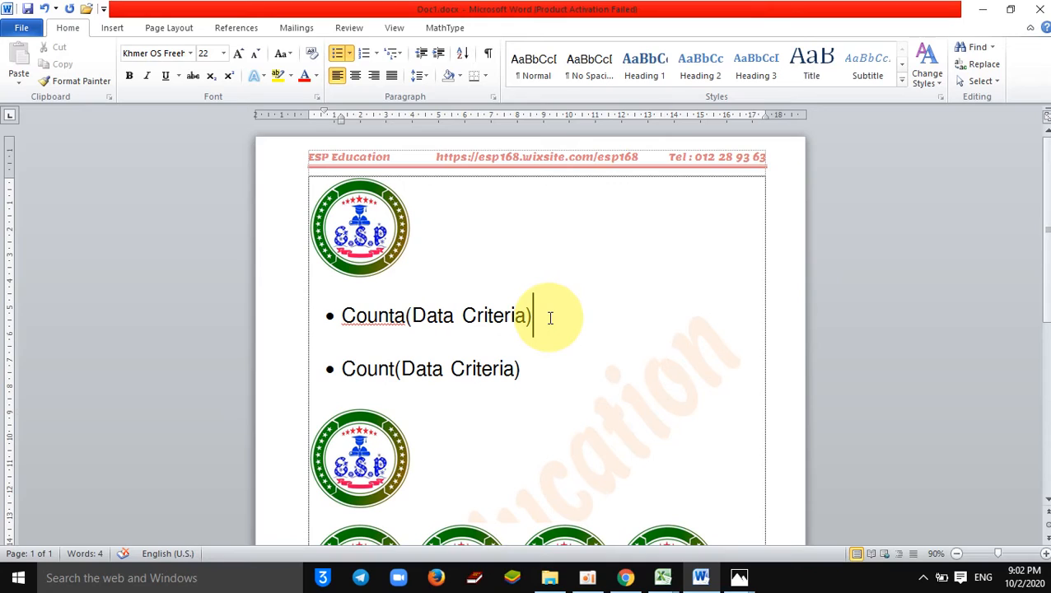
key(alt)
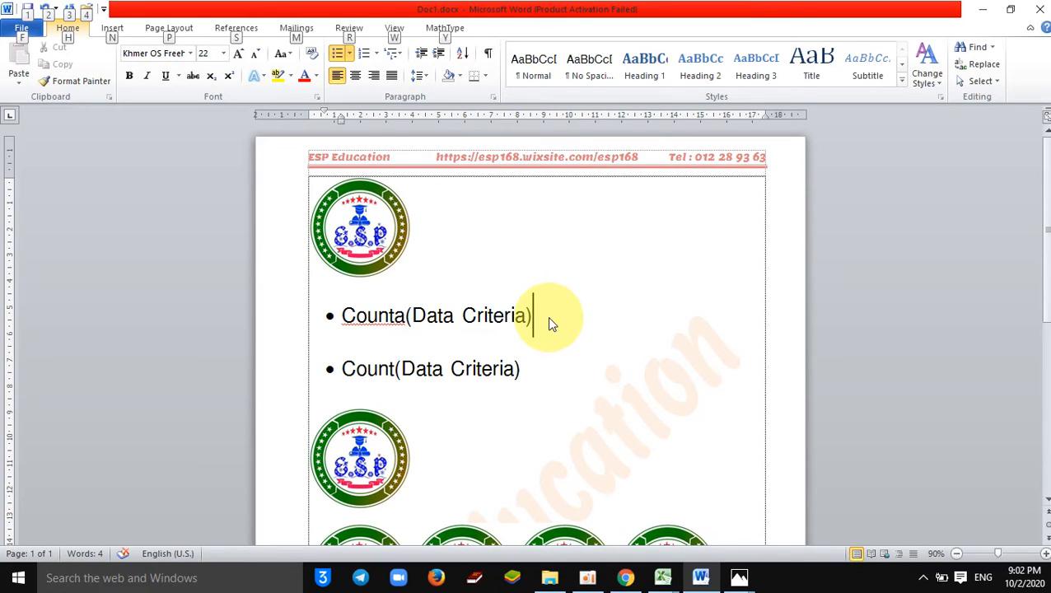
click(564, 386)
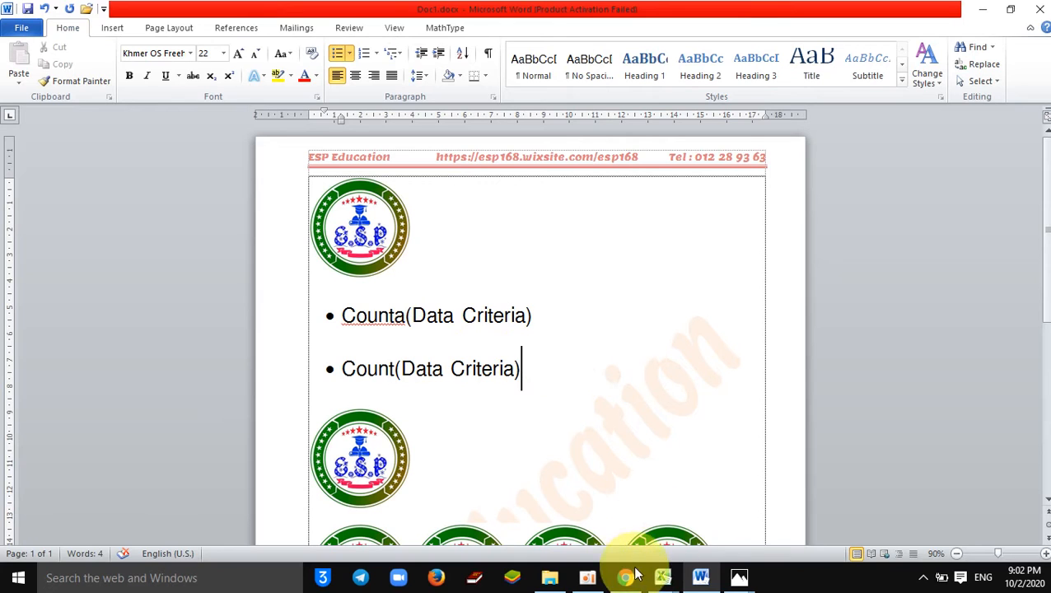
Switch to Exercise Book3.xlsx in Excel and enter =count(E9:E18) in cell B20 beside Total on sheet Ex3.
mouse_move(654, 575)
click(715, 507)
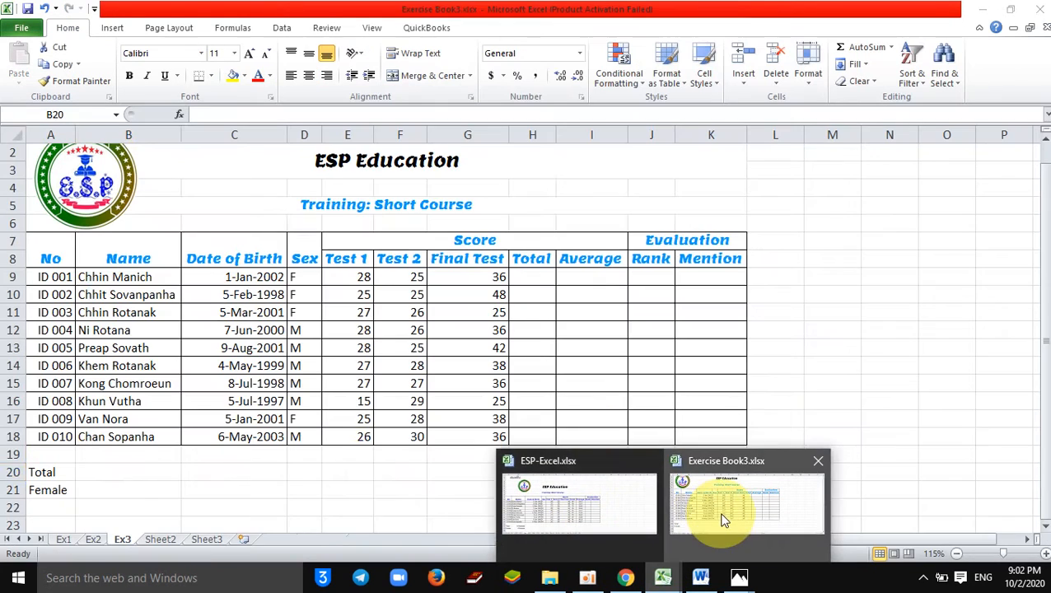
text(=)
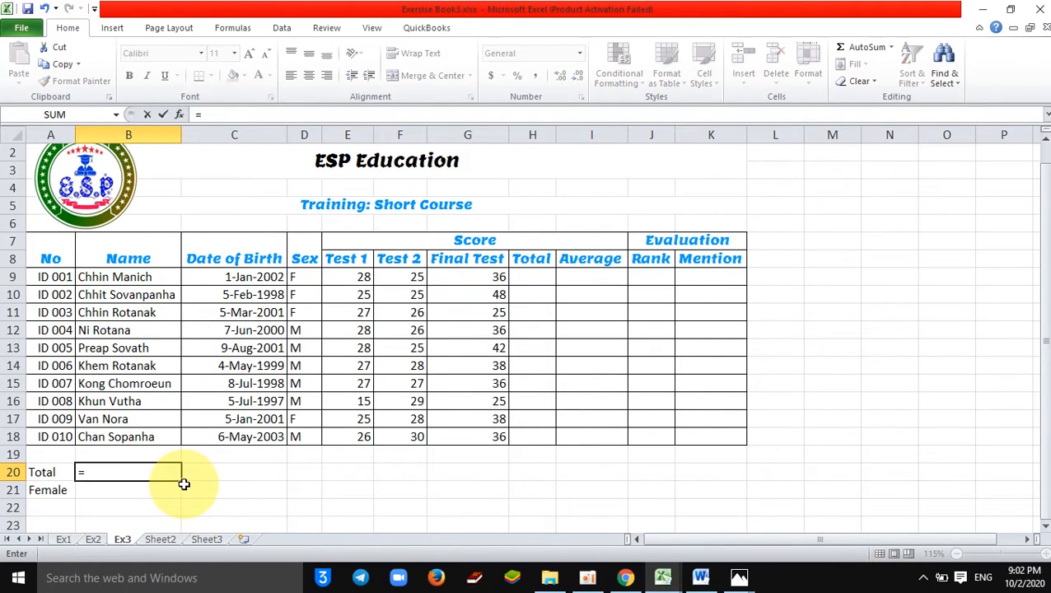
text(count)
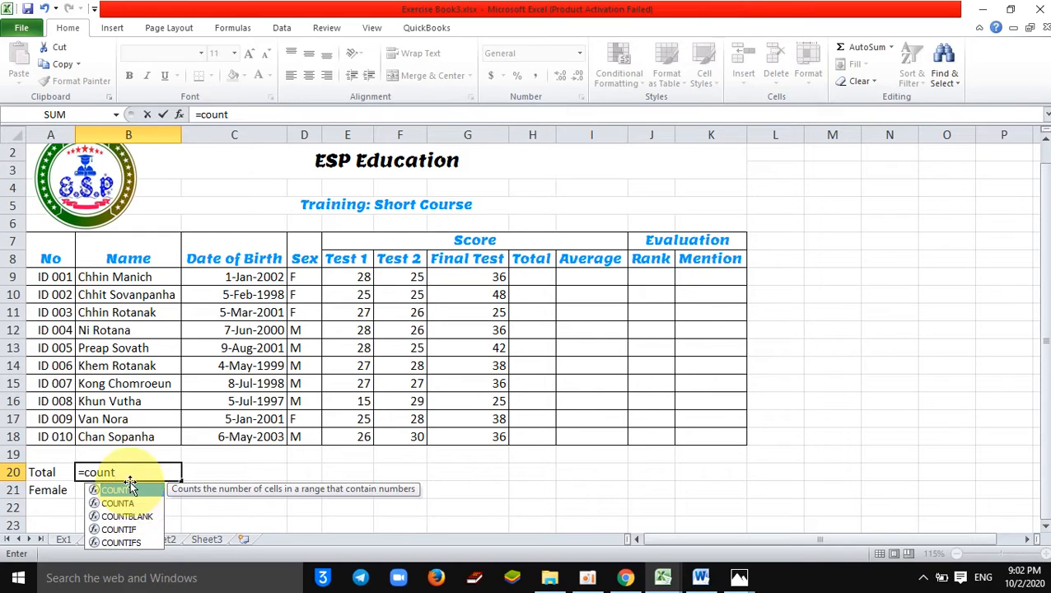
text(()
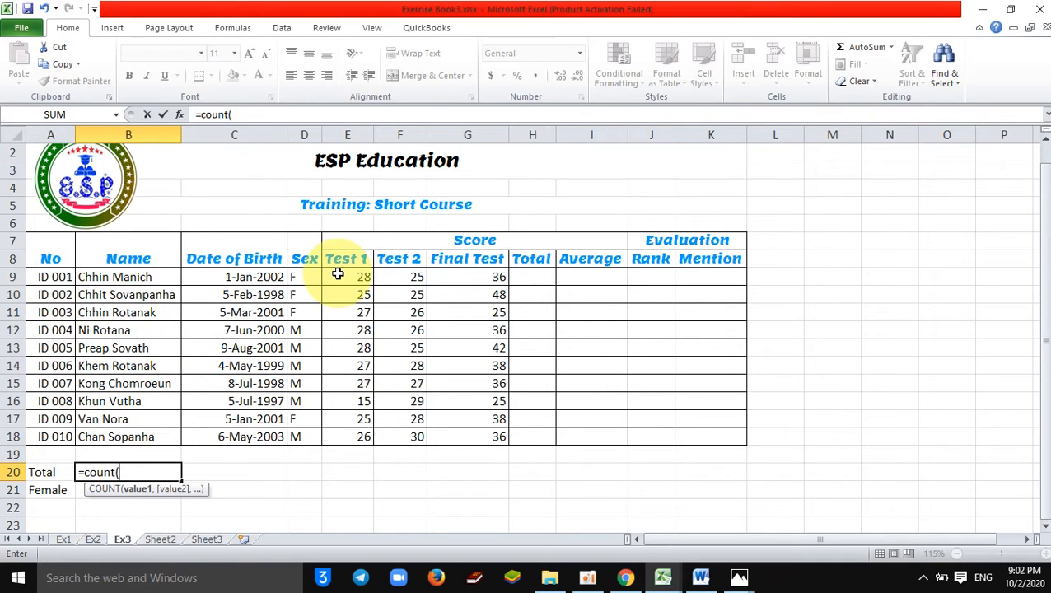
drag(337, 274, 345, 436)
text())
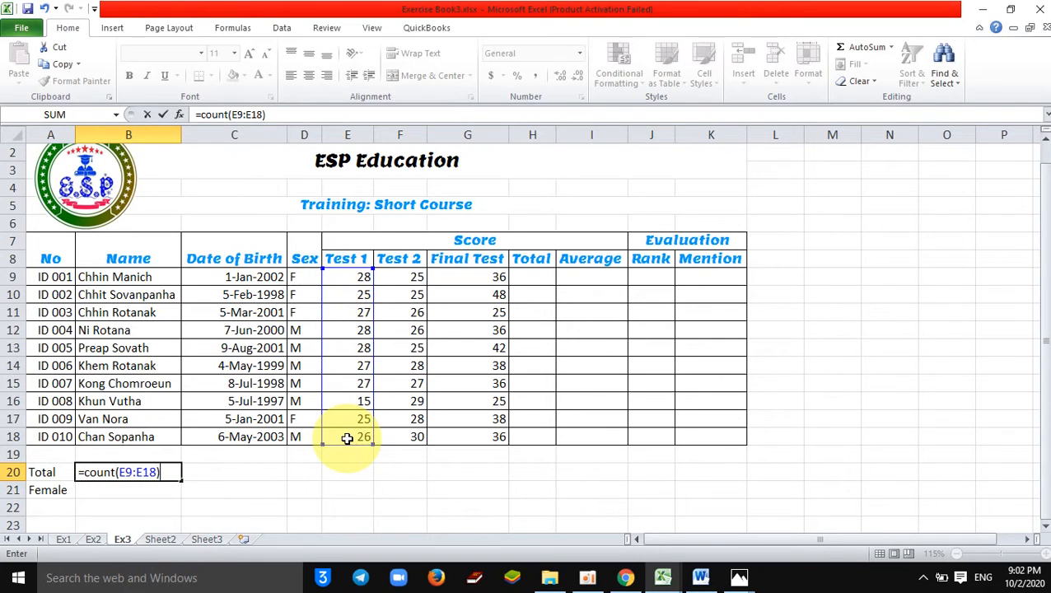
key(Return)
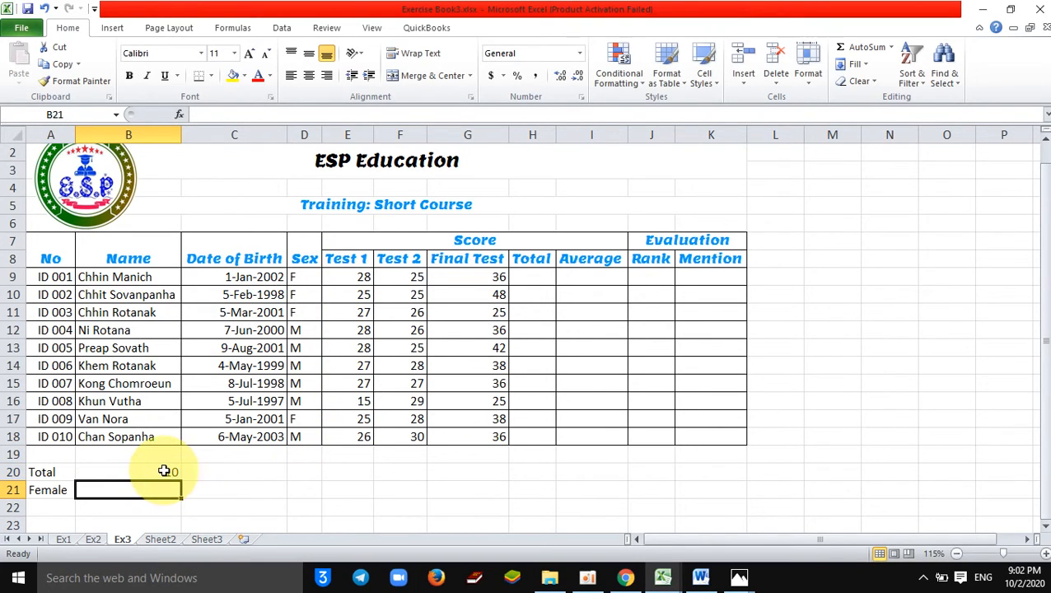
Change the COUNT range in cell B20 to the No column, A9:A18, and inspect the first ID's underlying value.
click(165, 471)
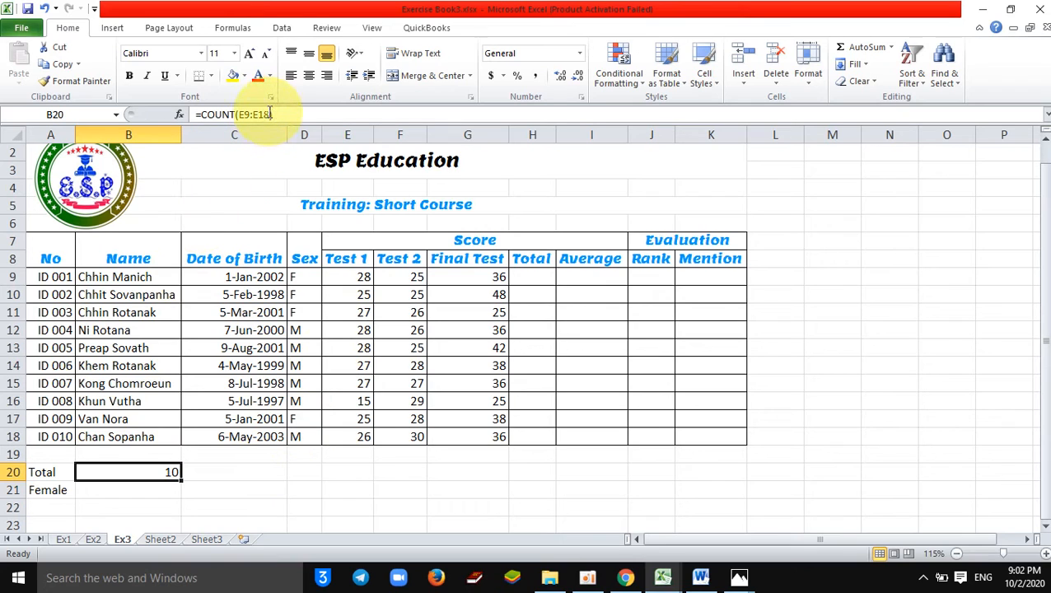
drag(270, 113, 247, 113)
key(BackSpace)
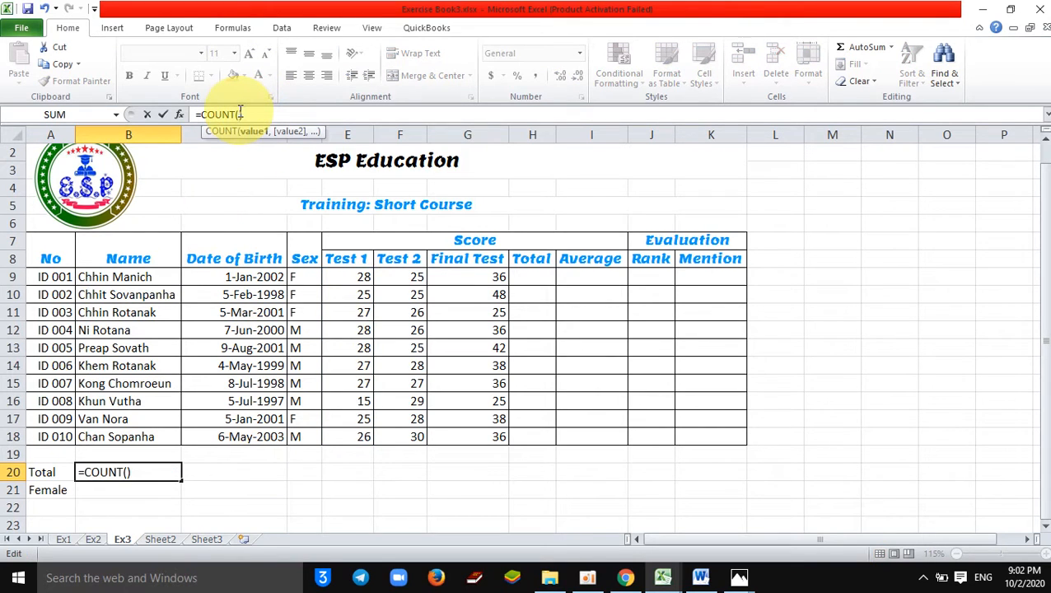
drag(58, 277, 49, 436)
key(Return)
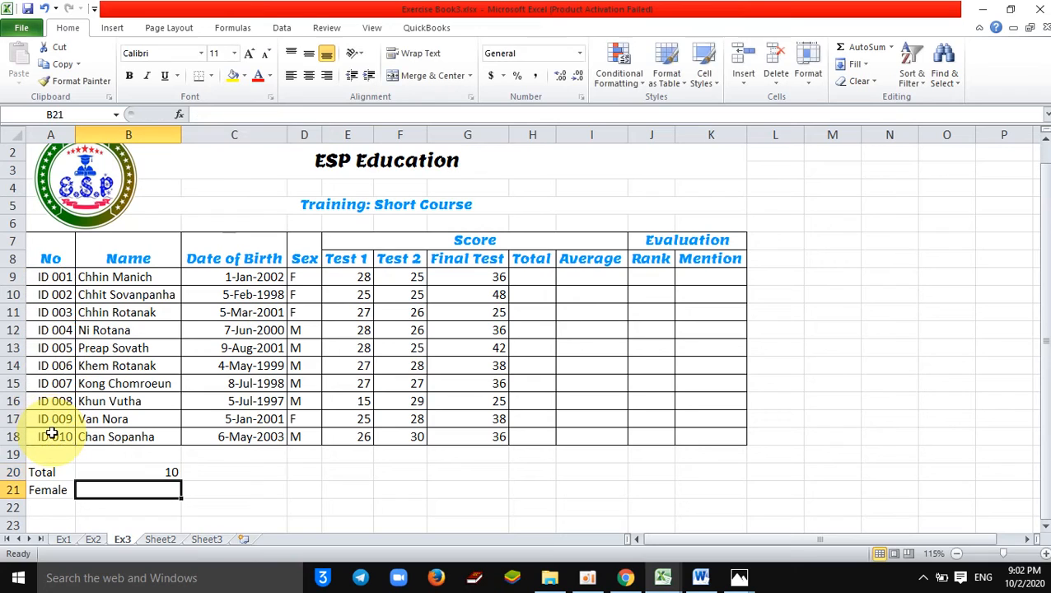
click(50, 278)
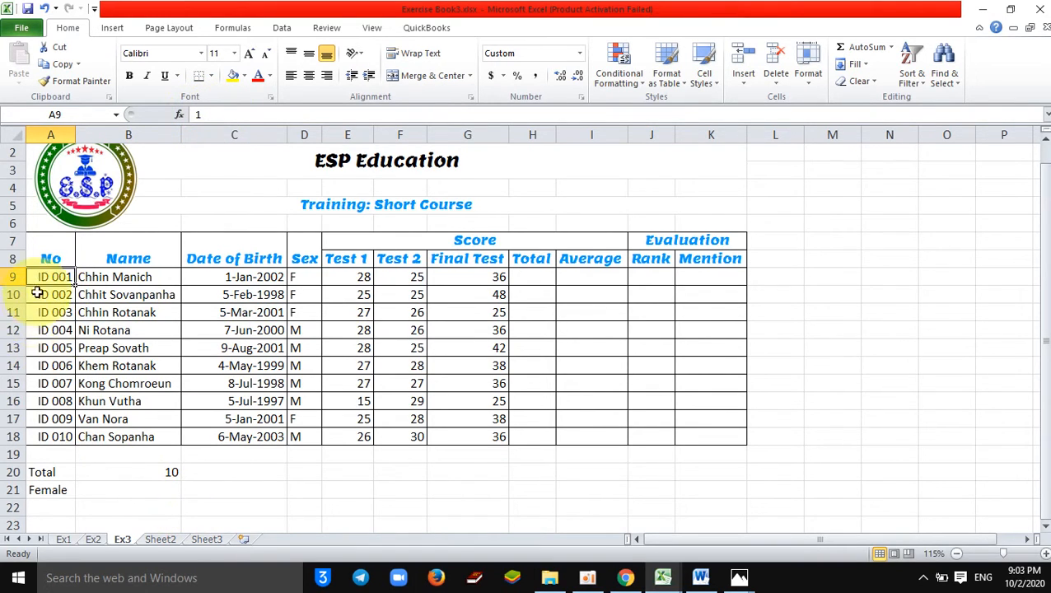
Replace the COUNT range in the Total formula in B20 with the Name column cells B9:B18.
click(156, 471)
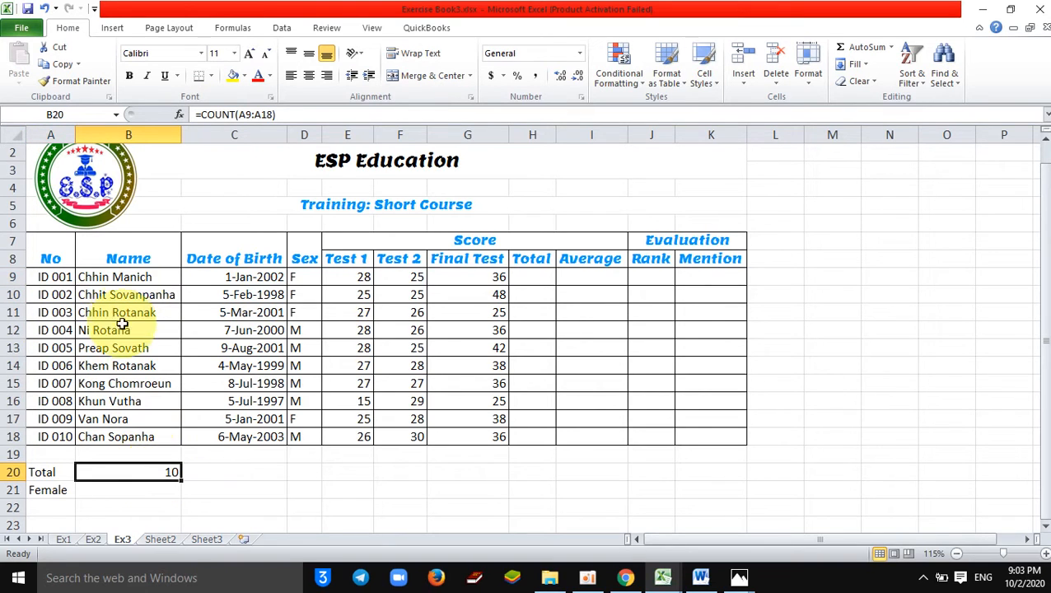
click(271, 115)
key(BackSpace)
key(BackSpace)
key(BackSpace)
key(BackSpace)
key(BackSpace)
key(BackSpace)
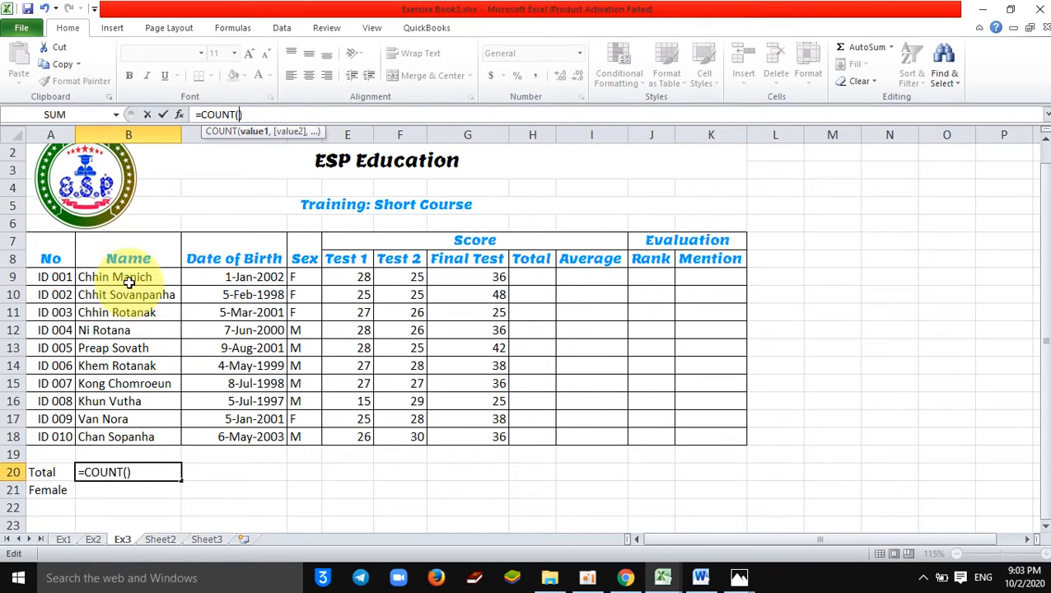
drag(117, 277, 124, 433)
key(Return)
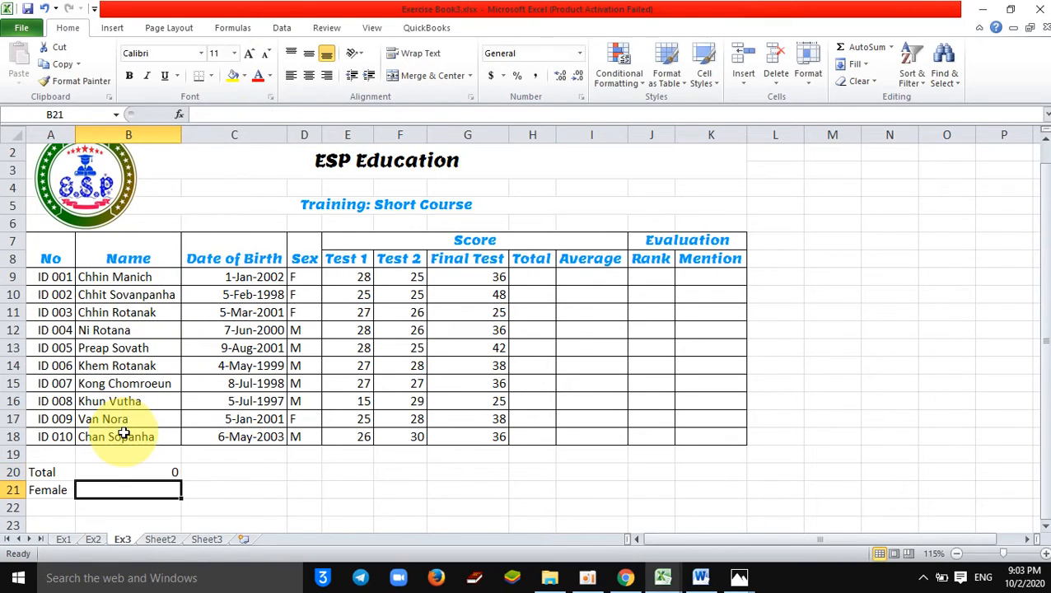
Change the function in the Total formula from COUNT to COUNTA, keeping the Name range B9:B18.
click(165, 470)
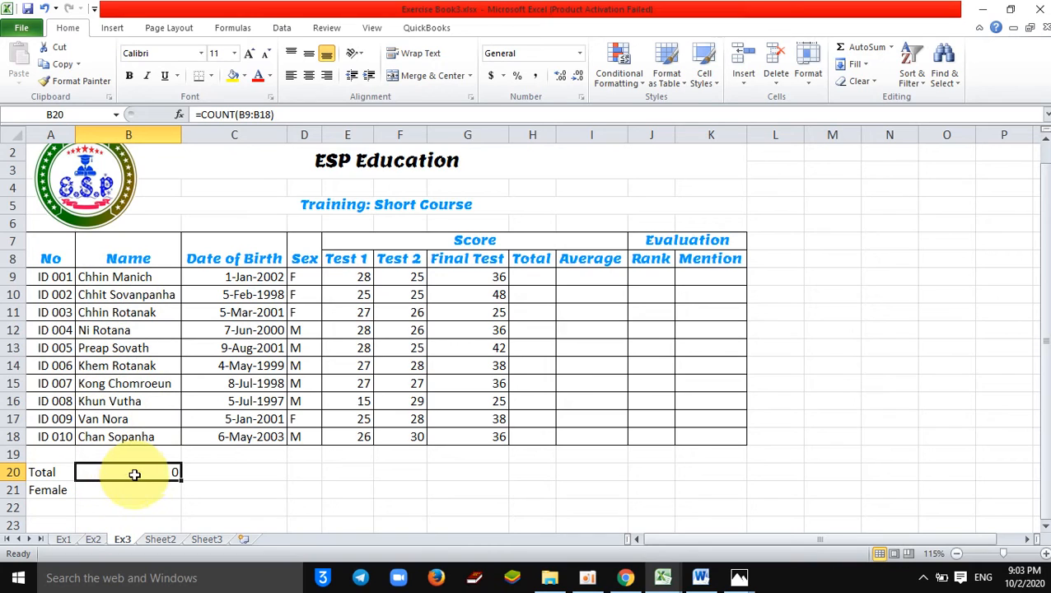
click(237, 115)
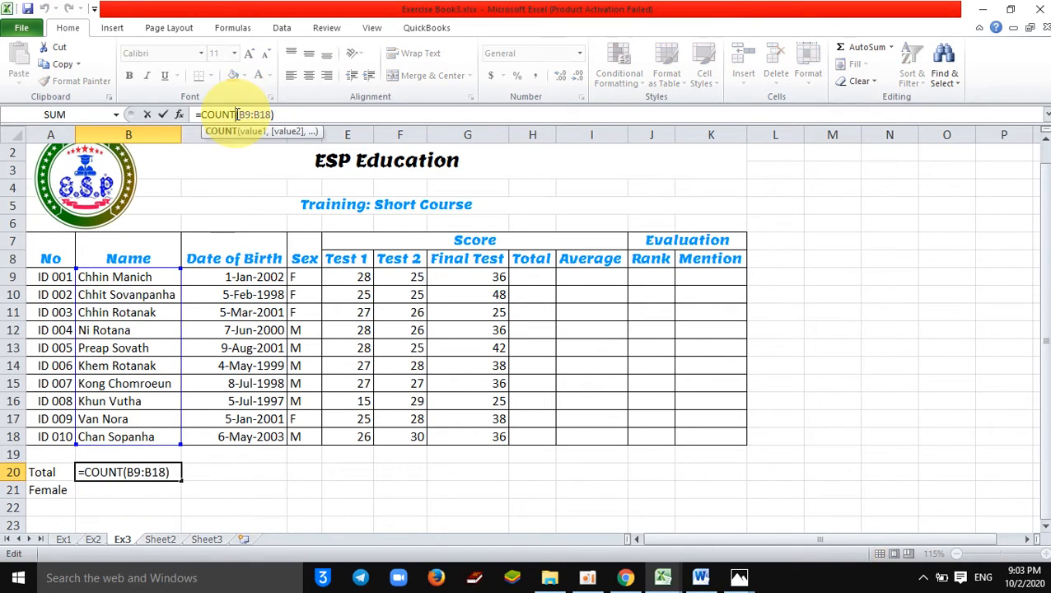
text(A)
key(Return)
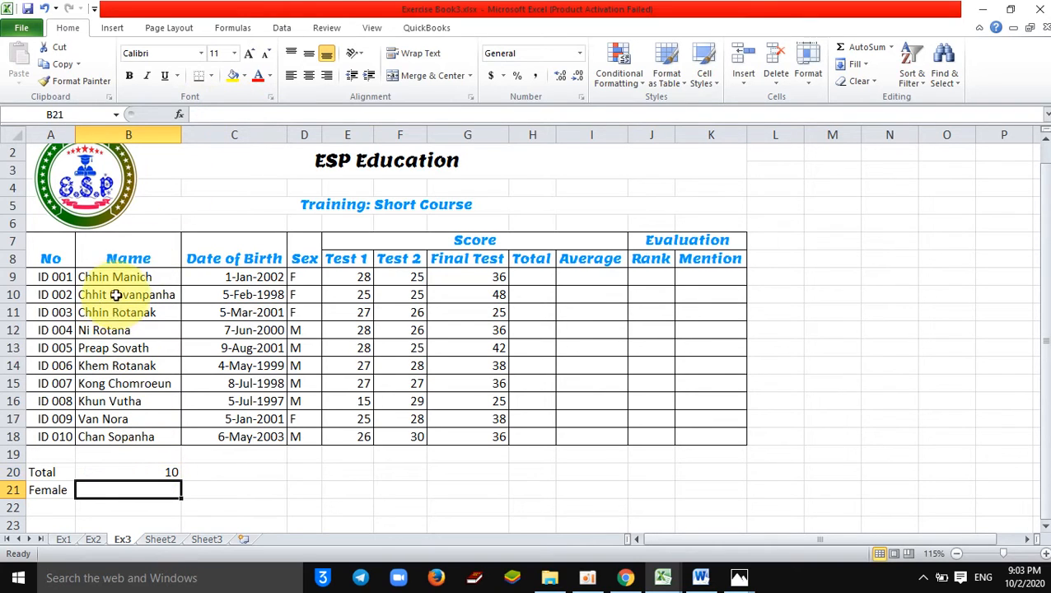
Point the COUNTA formula in cell B20 at the Date of Birth cells C9:C18.
click(166, 471)
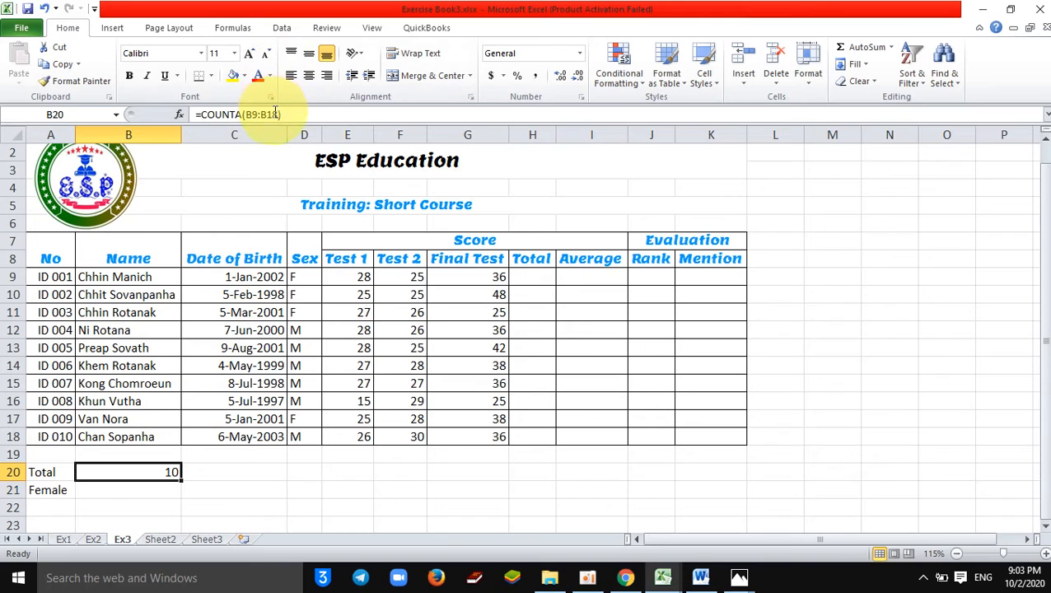
drag(275, 113, 247, 113)
key(BackSpace)
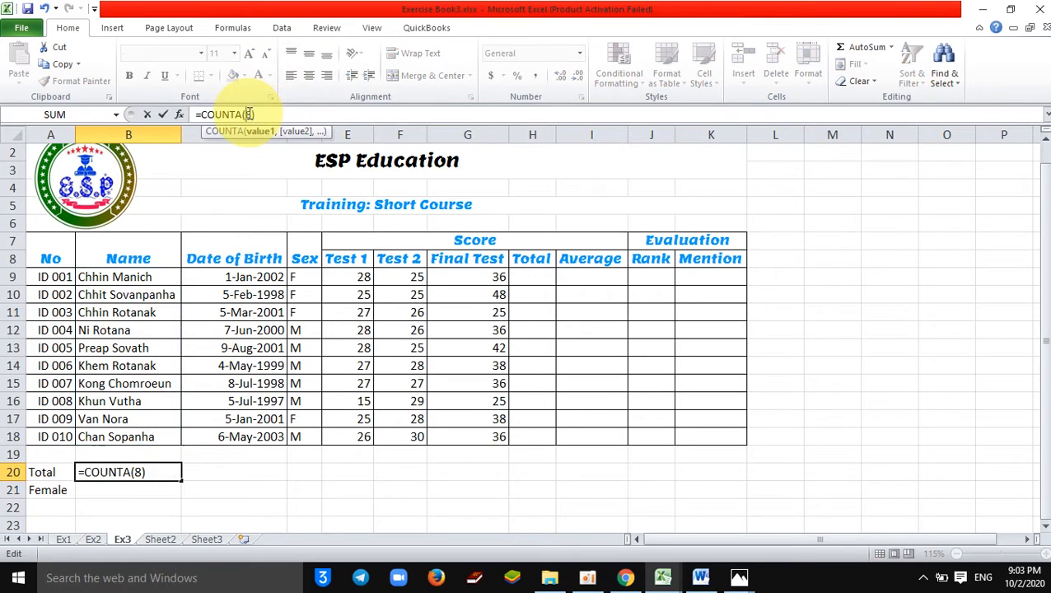
drag(241, 277, 255, 437)
key(Return)
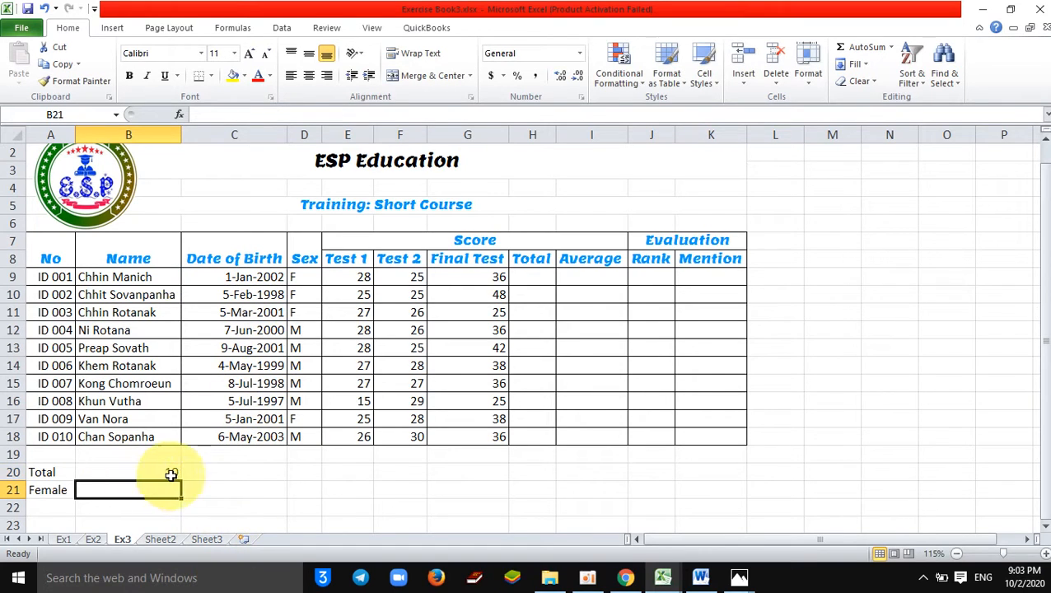
click(311, 330)
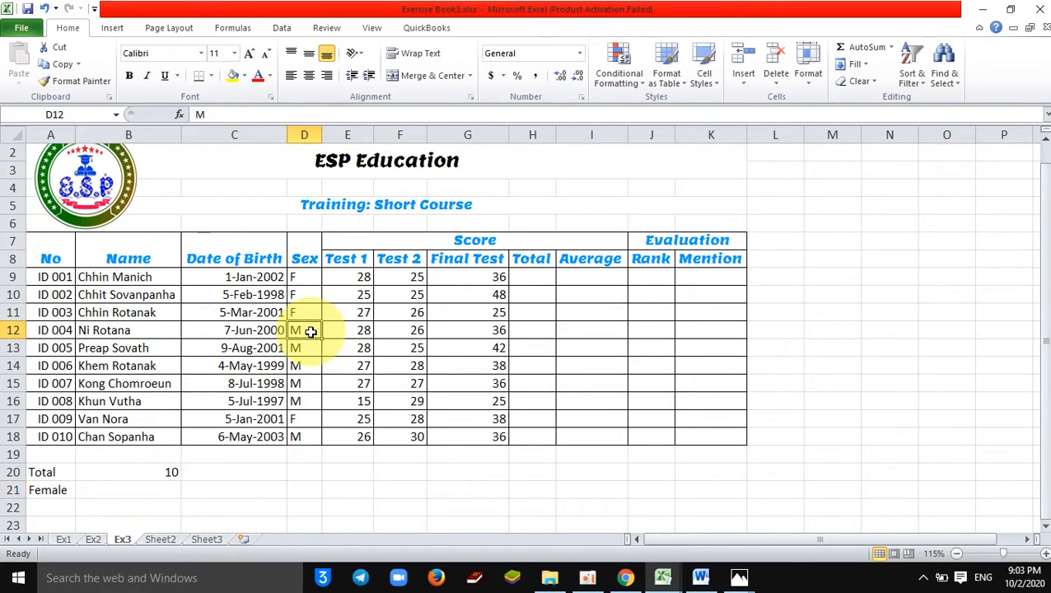
Re-enter the Total formula in cell B20 as =Counta(B9:B18) over the Name column.
click(169, 473)
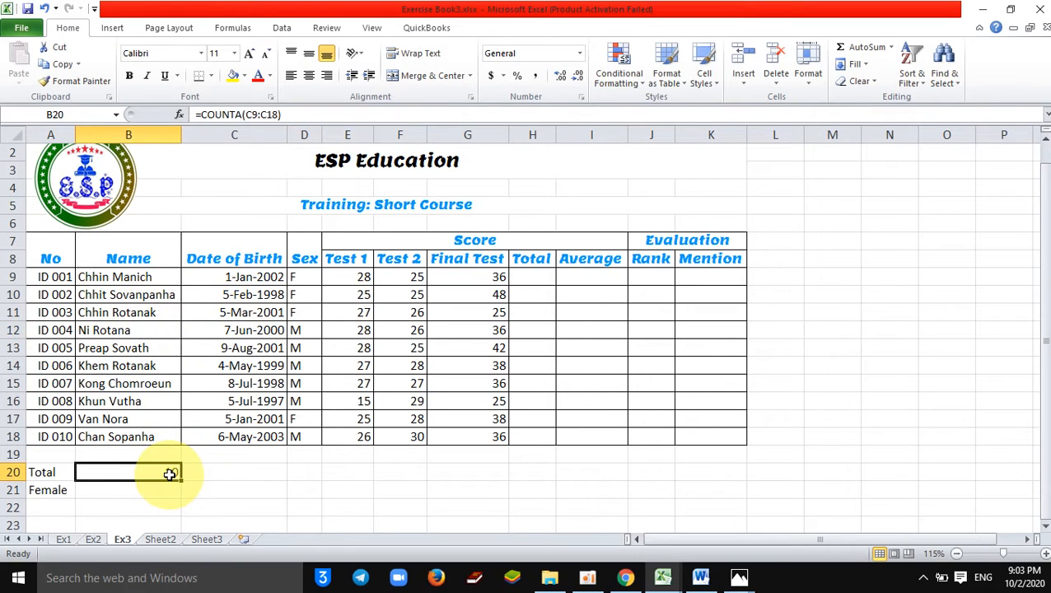
text(=)
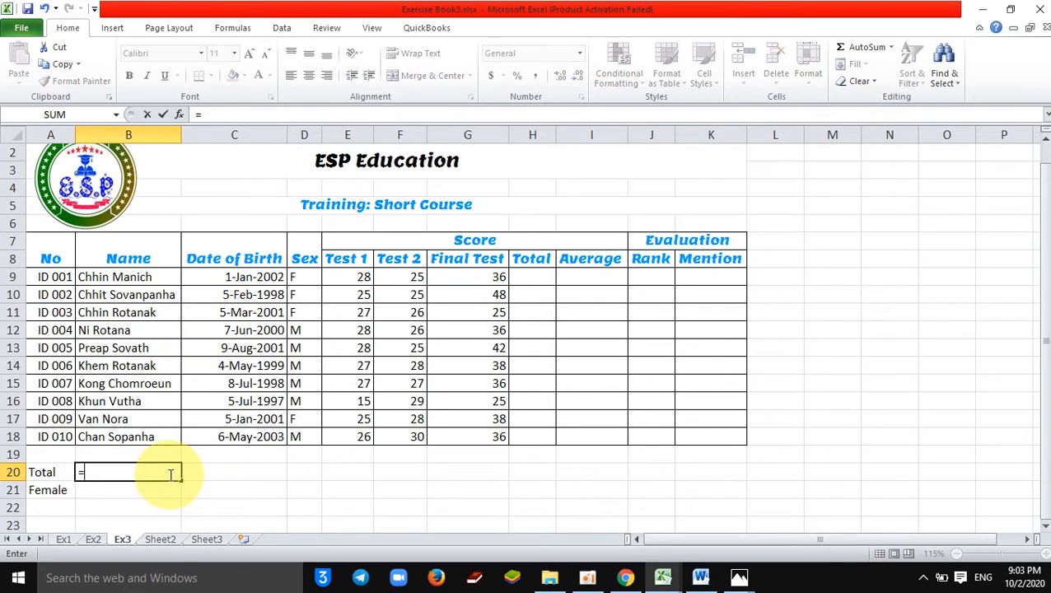
text(Count)
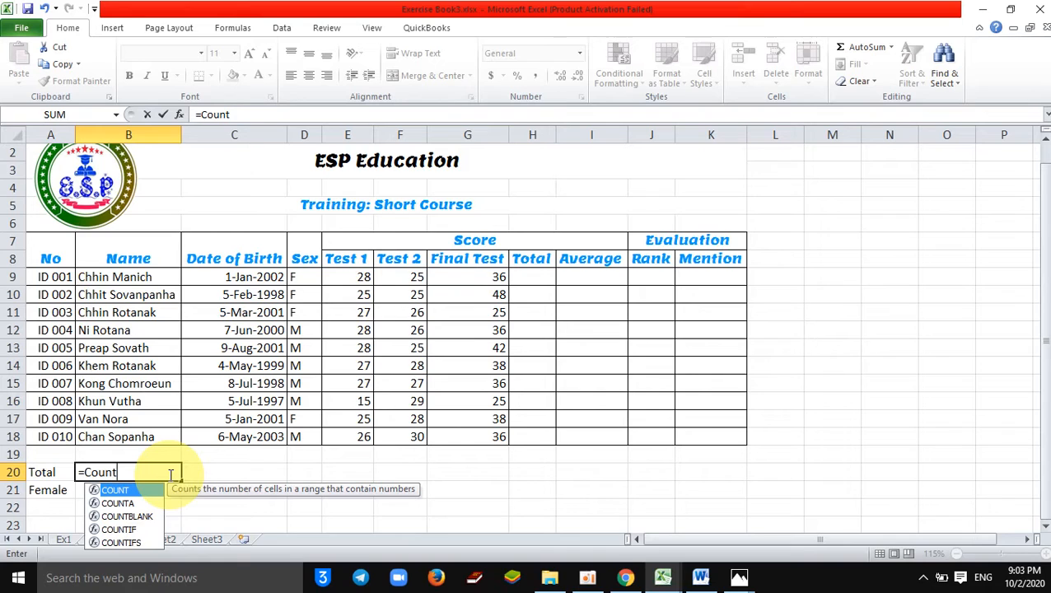
text(a()
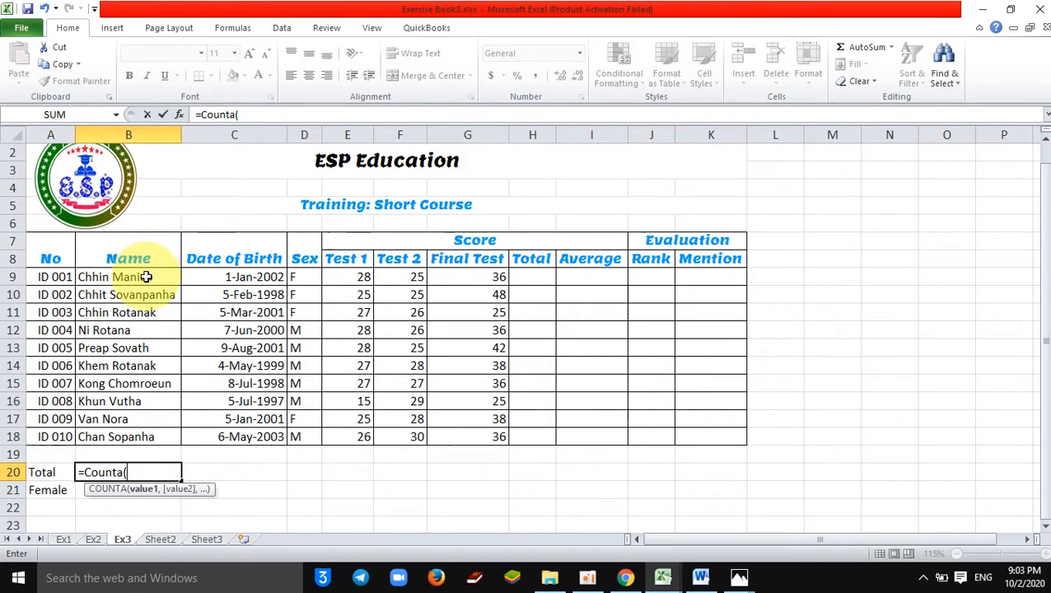
drag(146, 276, 146, 433)
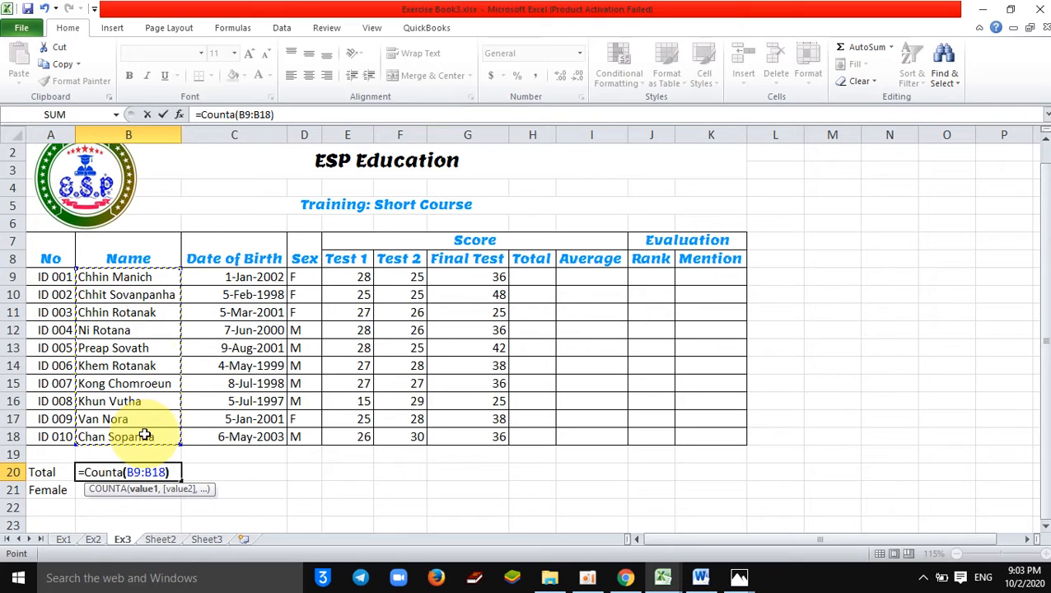
text())
key(Return)
Replace the name in cell B17 with the number 1 and check the Total formula in B20.
click(128, 421)
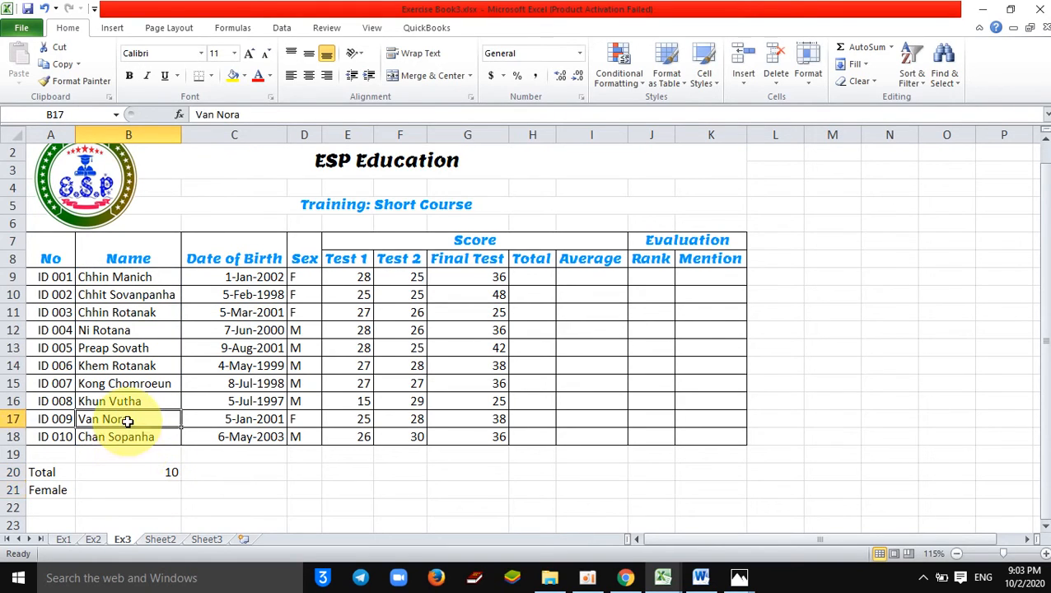
text(1)
key(Return)
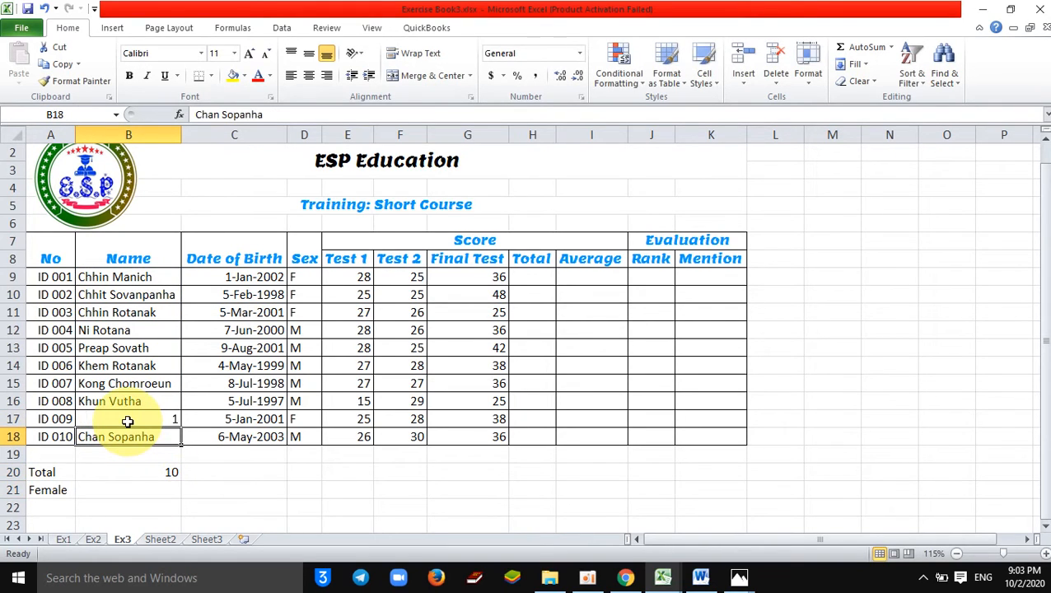
click(147, 485)
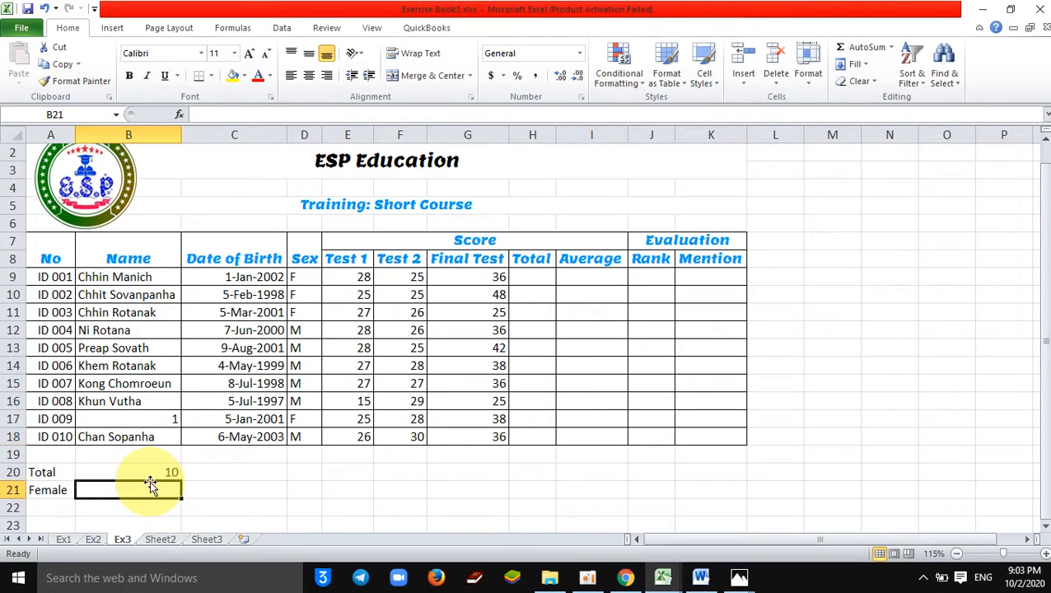
click(138, 475)
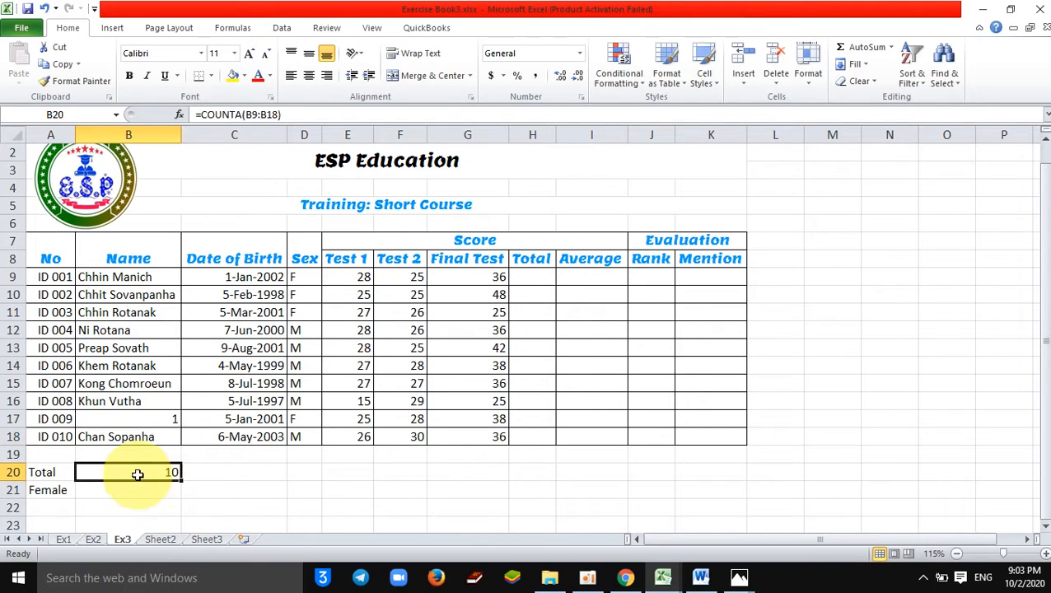
click(169, 420)
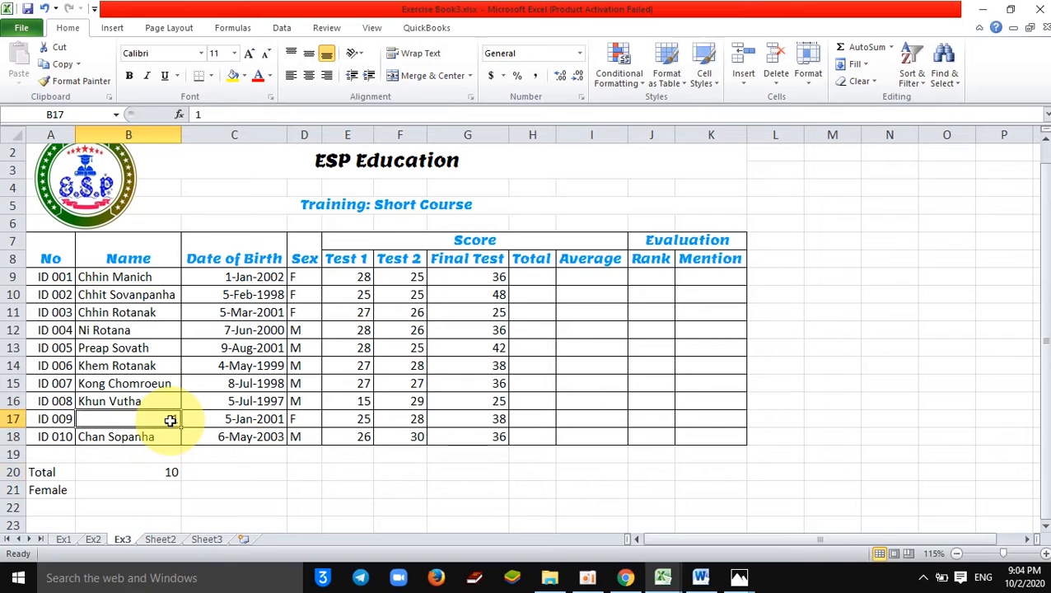
Undo the number entry in cell B17 and change the function in the B20 Total formula to COUNT over B9:B18.
key(ctrl+z)
click(151, 487)
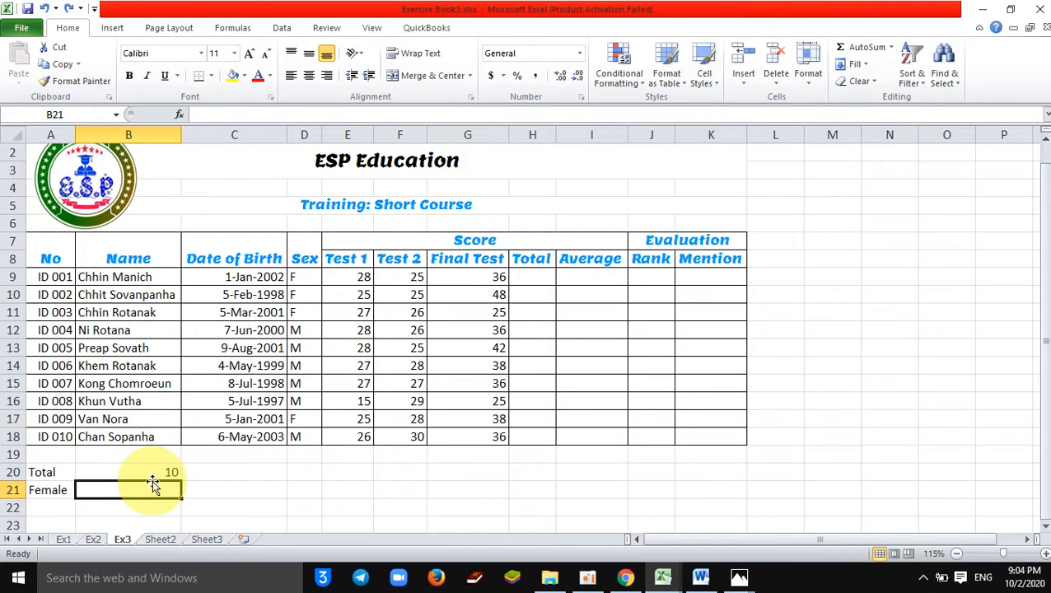
click(132, 474)
double_click(132, 476)
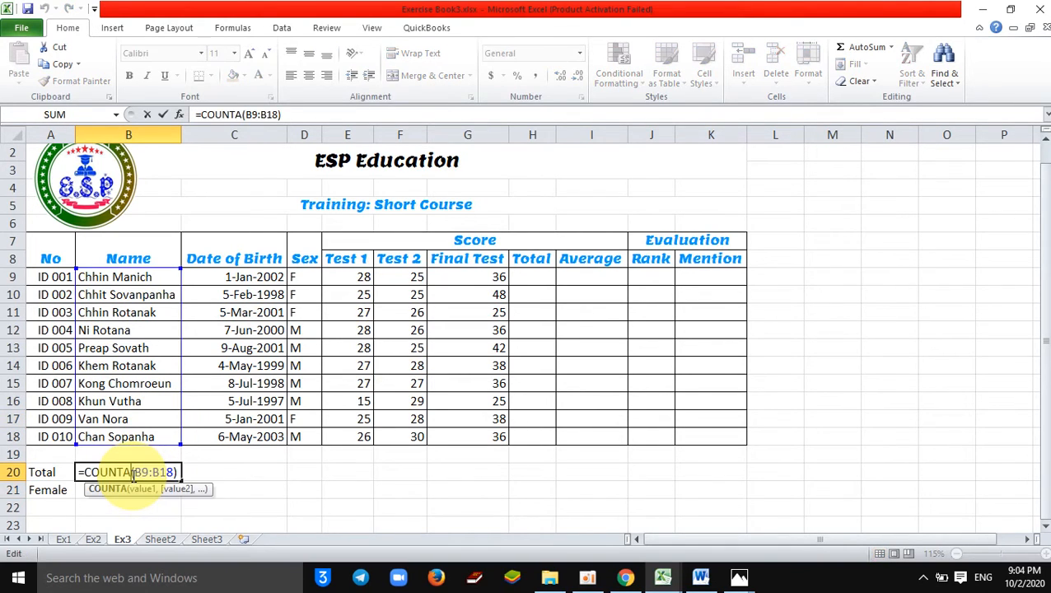
key(BackSpace)
key(Return)
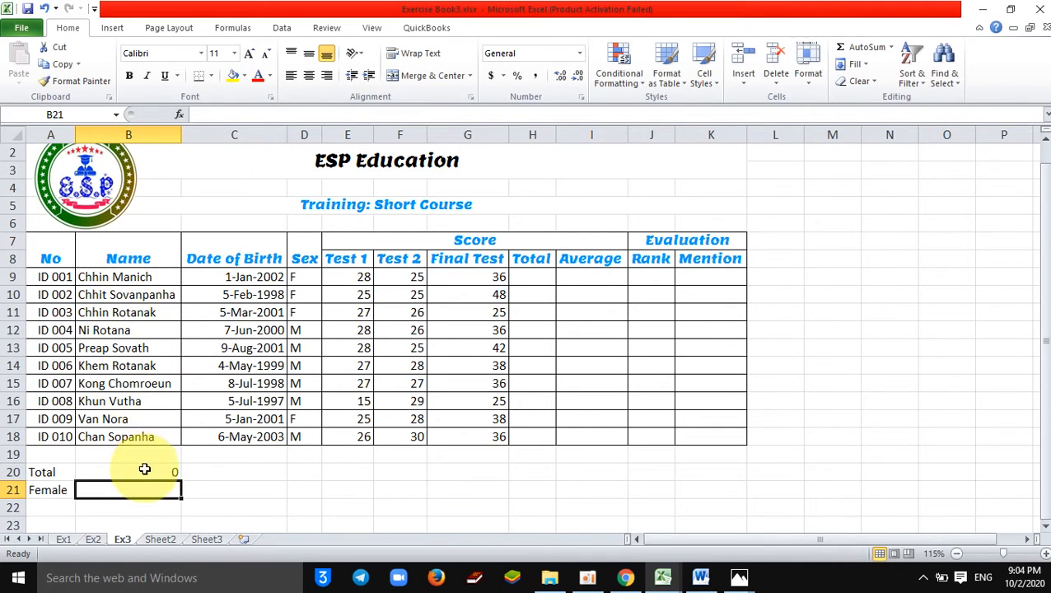
Test the COUNT formula by replacing the name in cell B17 with 1, and undo that entry.
click(149, 418)
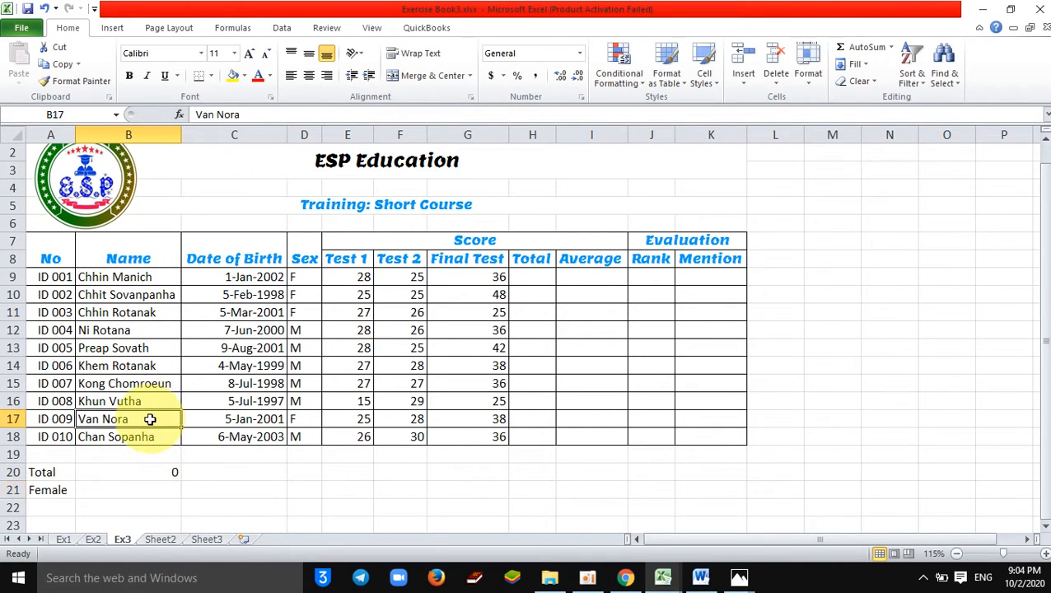
text(1)
key(Return)
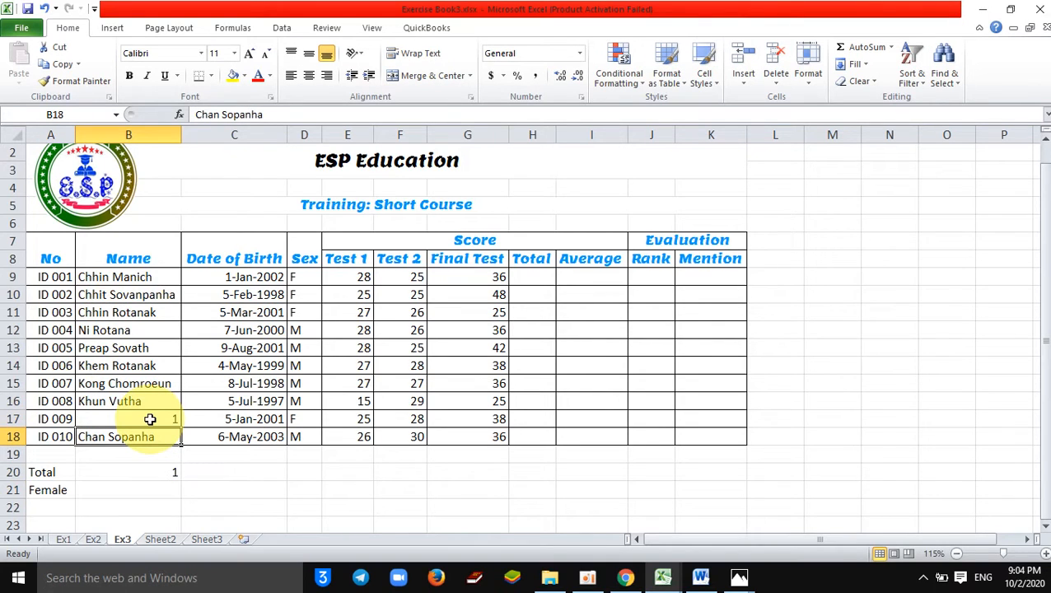
click(43, 9)
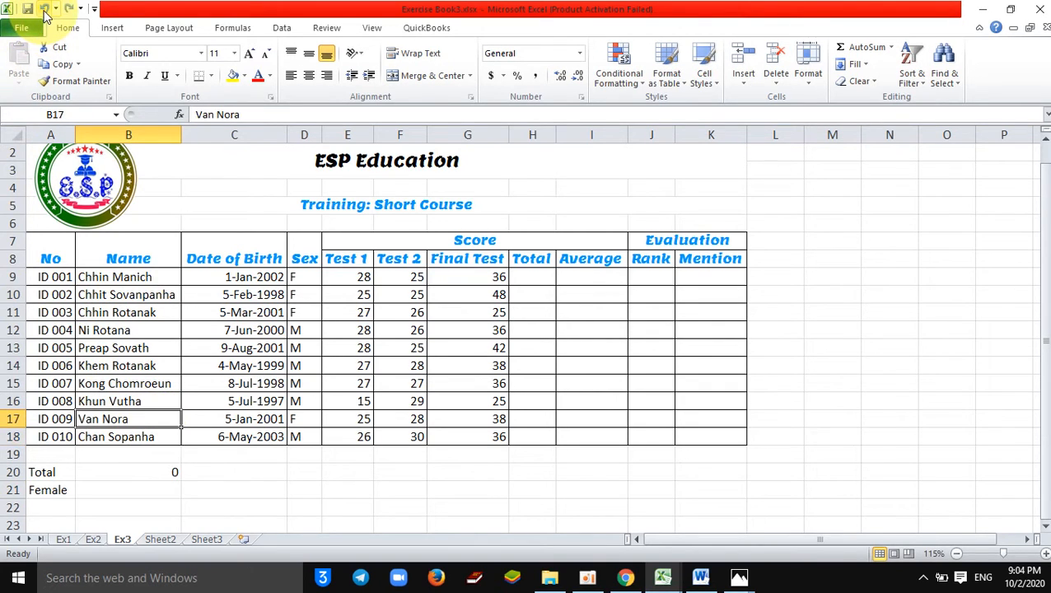
Change the function in the Total formula in B20 back to COUNTA, keeping the range B9:B18.
click(163, 470)
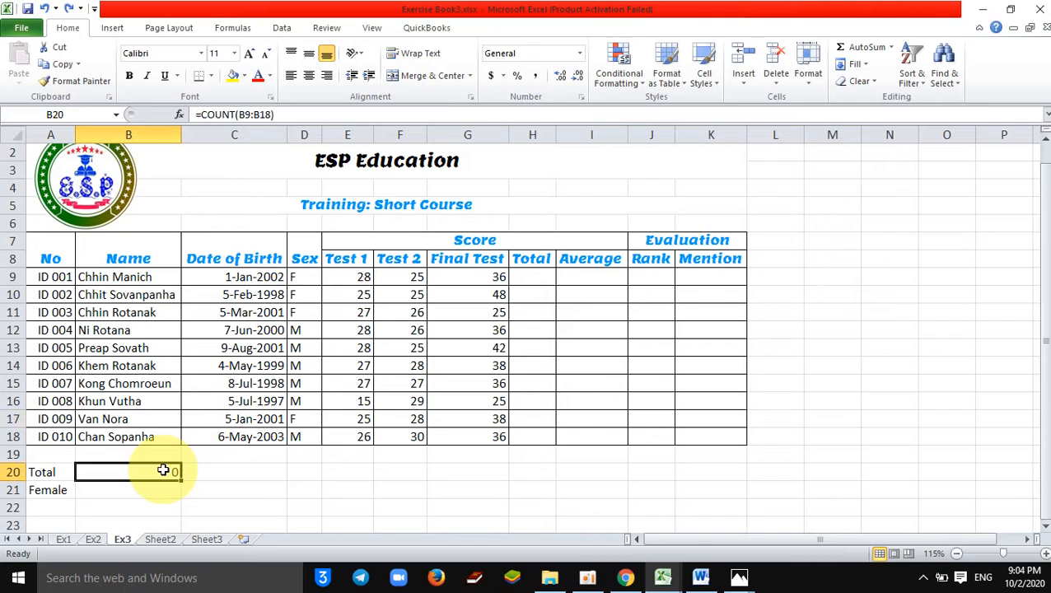
click(234, 115)
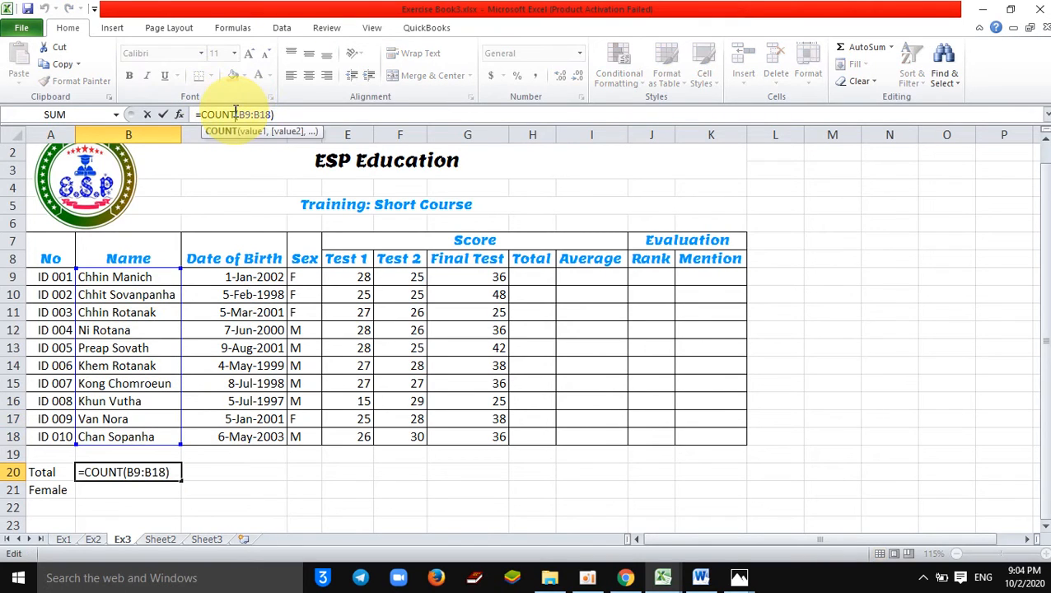
text(a)
key(Return)
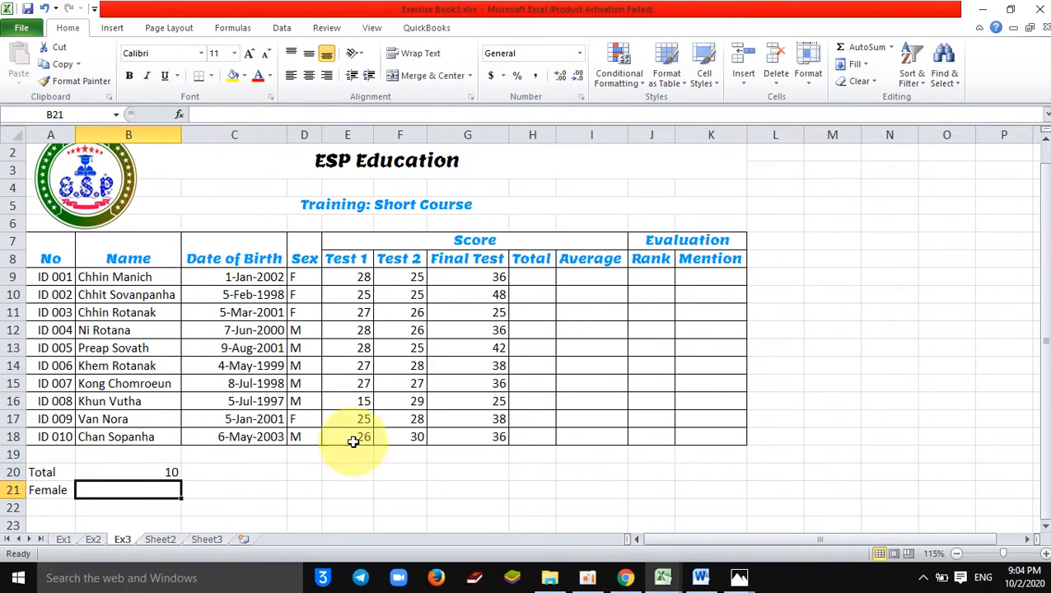
click(127, 473)
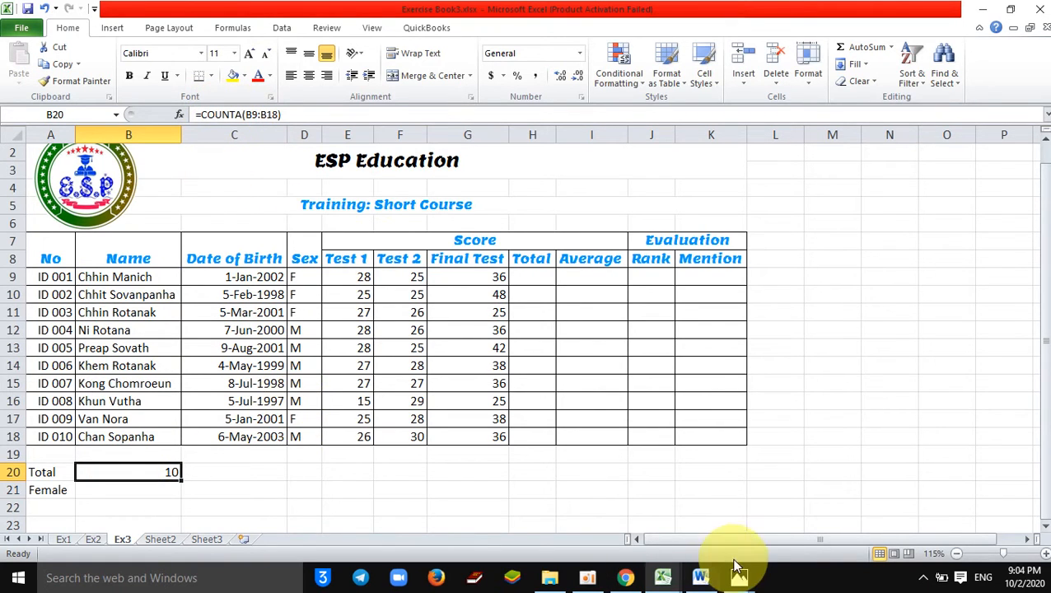
Switch to the Word document and add an equals sign in front of the Counta and Count syntax lines.
click(701, 578)
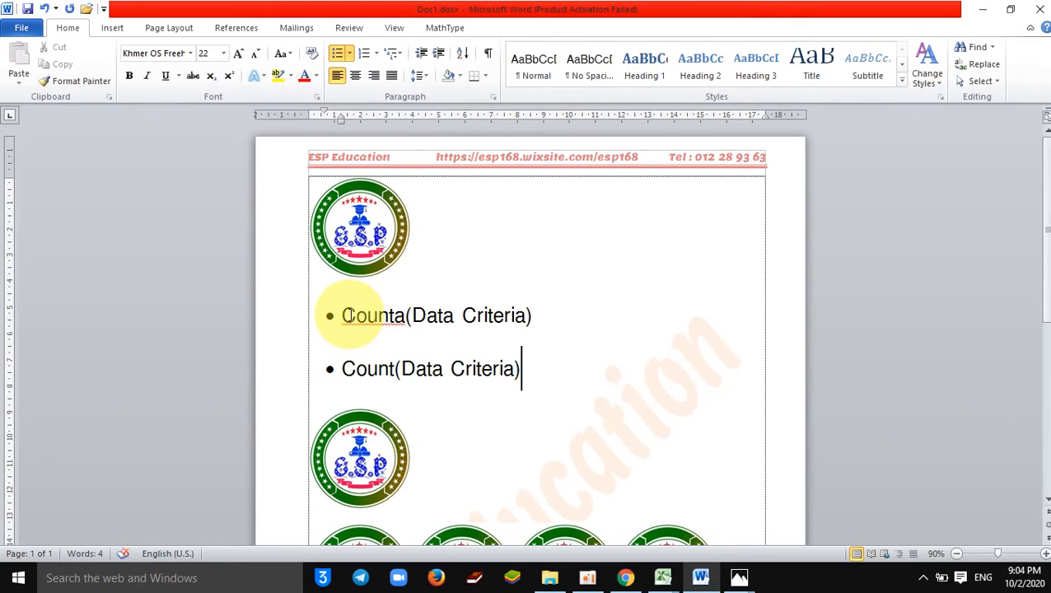
text(=)
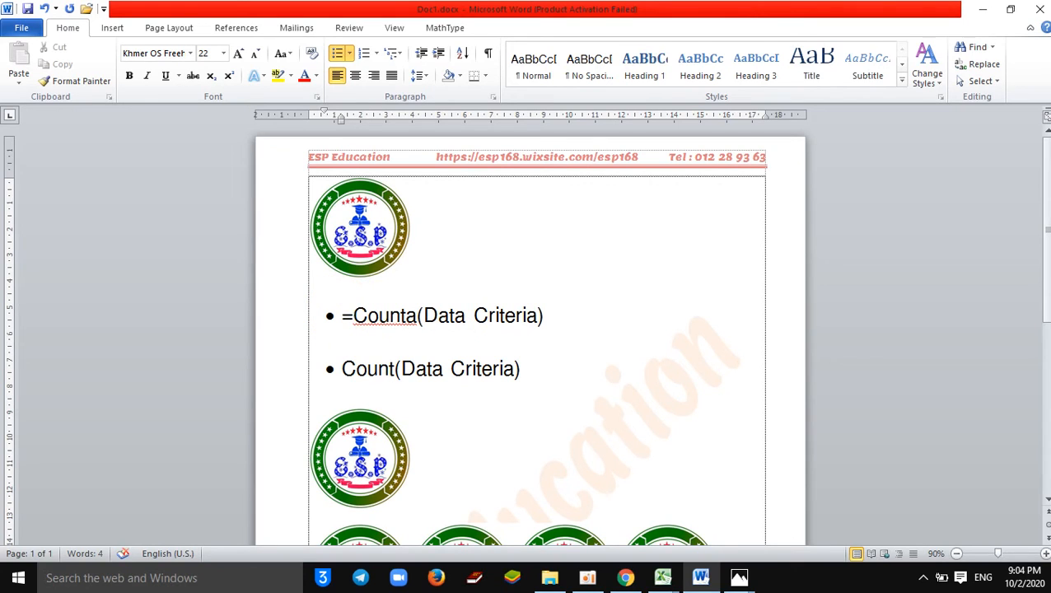
click(343, 369)
text(=)
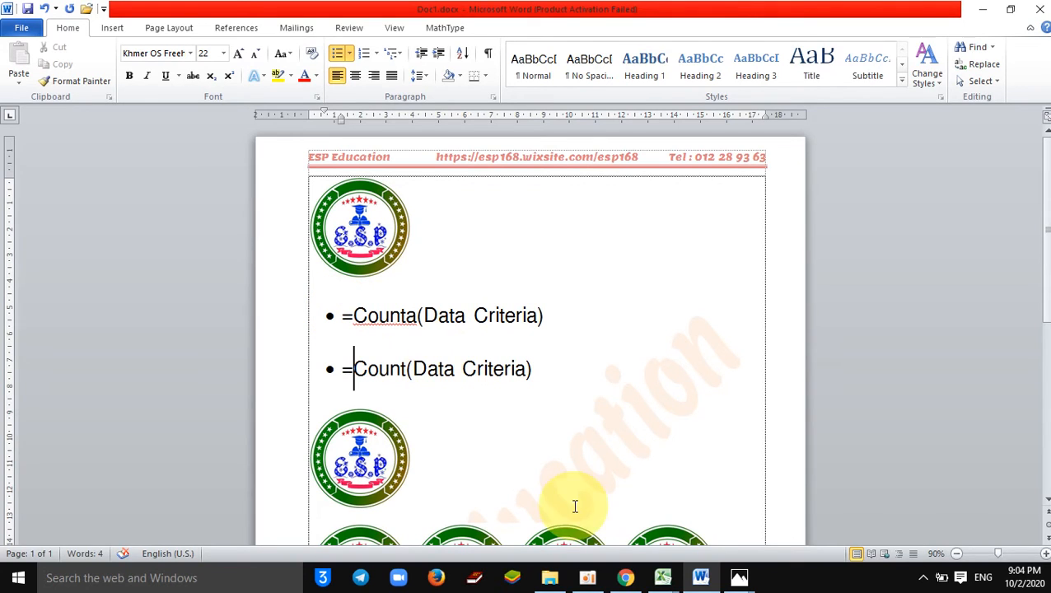
Switch back to Exercise Book3.xlsx in Excel and select cell B21 beside the Female label.
mouse_move(663, 574)
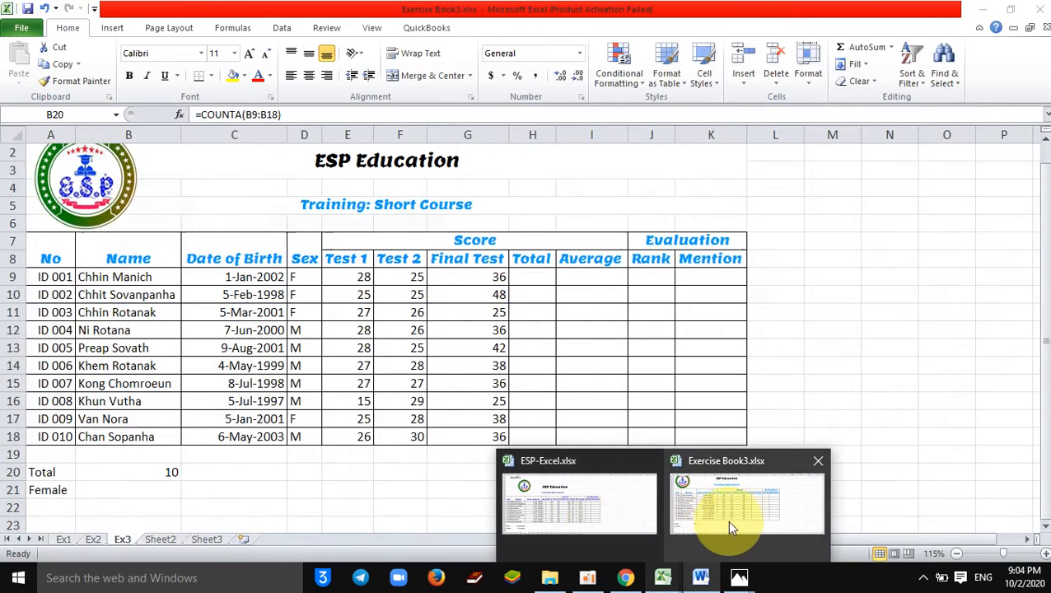
click(729, 518)
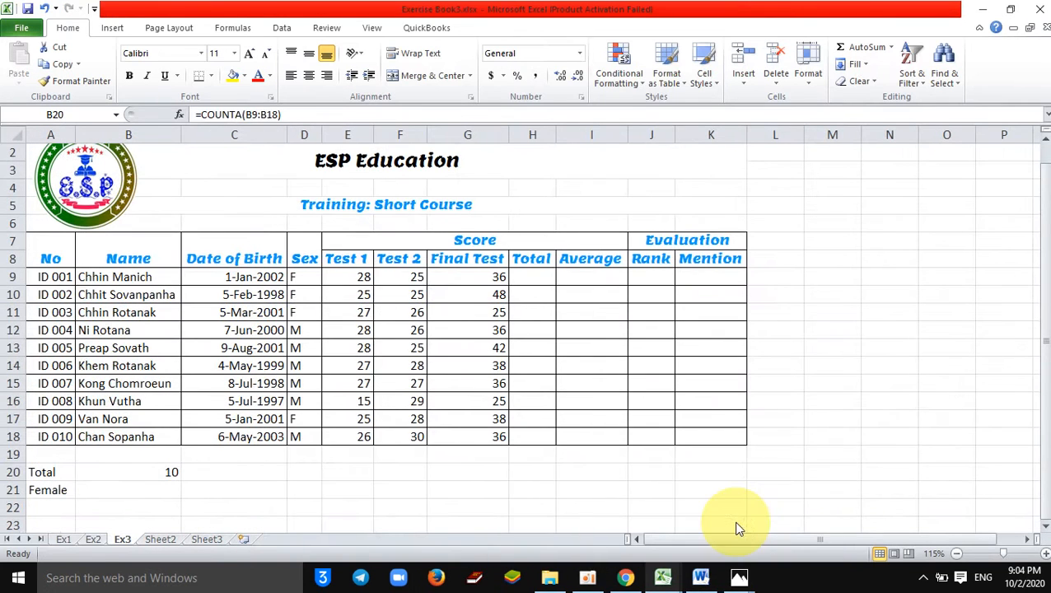
click(190, 504)
click(146, 500)
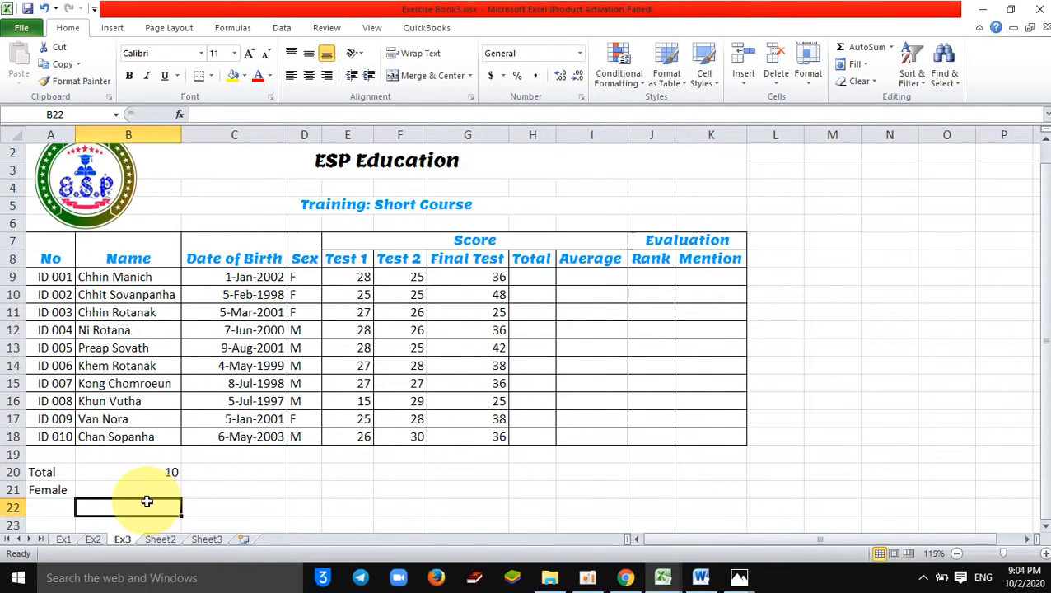
click(106, 489)
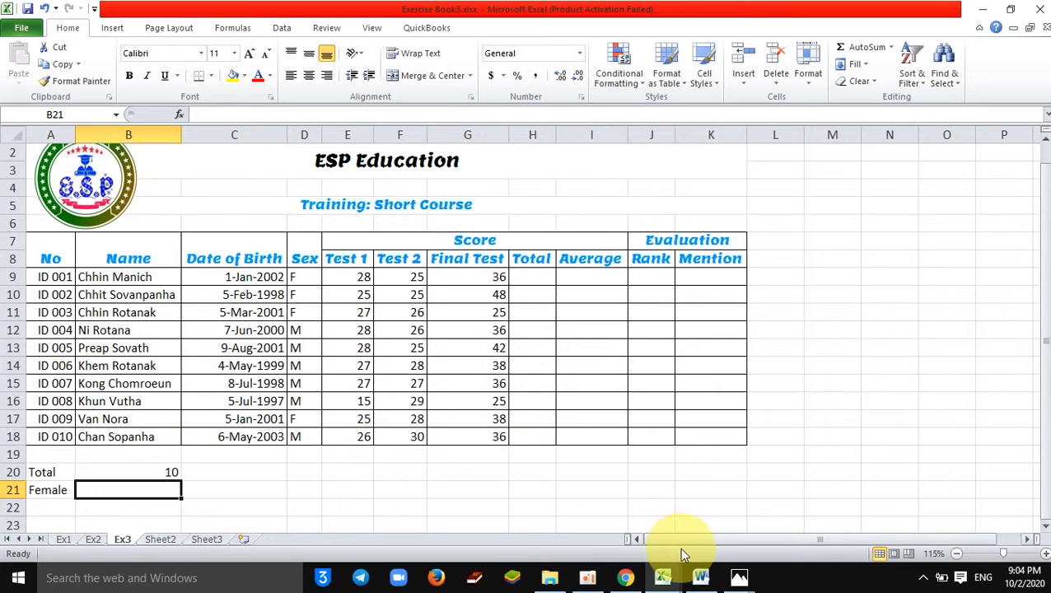
Return to the Word notes and add a third bullet reading =Countif(Yes Criteria, No Criteria) below the Count line.
click(702, 578)
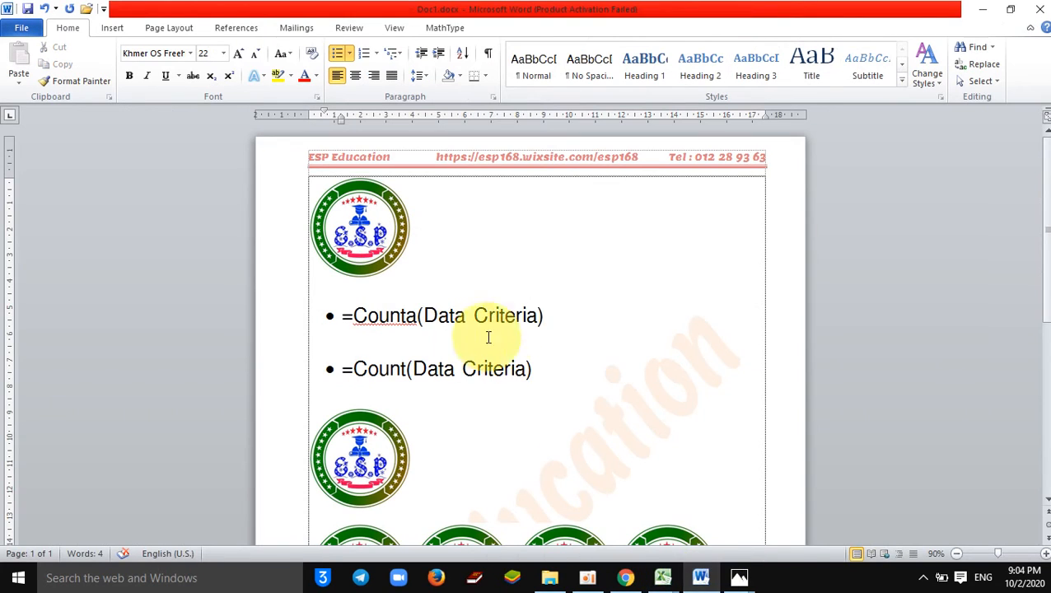
click(559, 390)
key(Return)
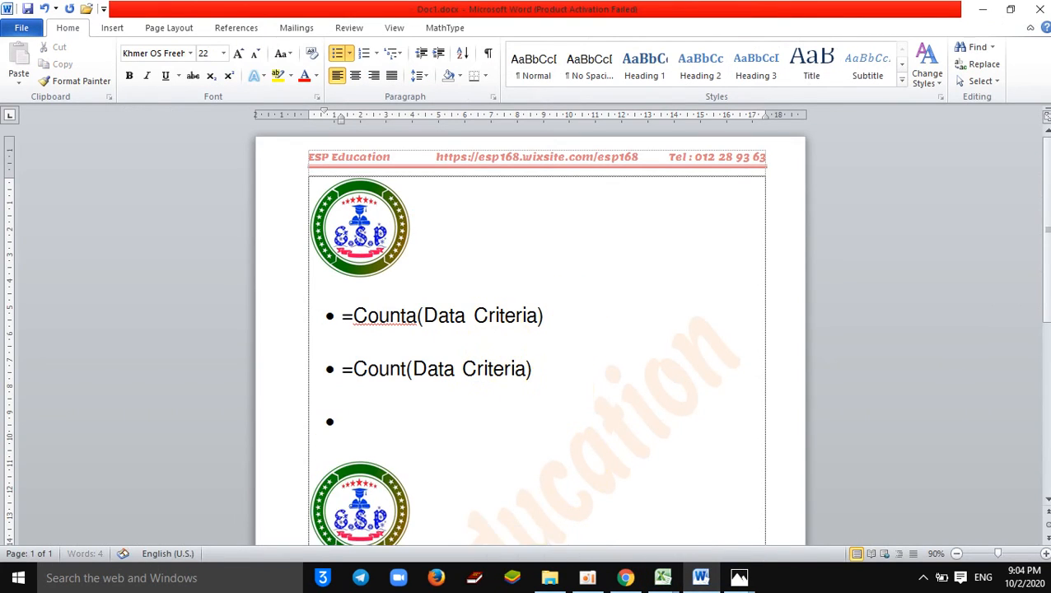
text(=Count)
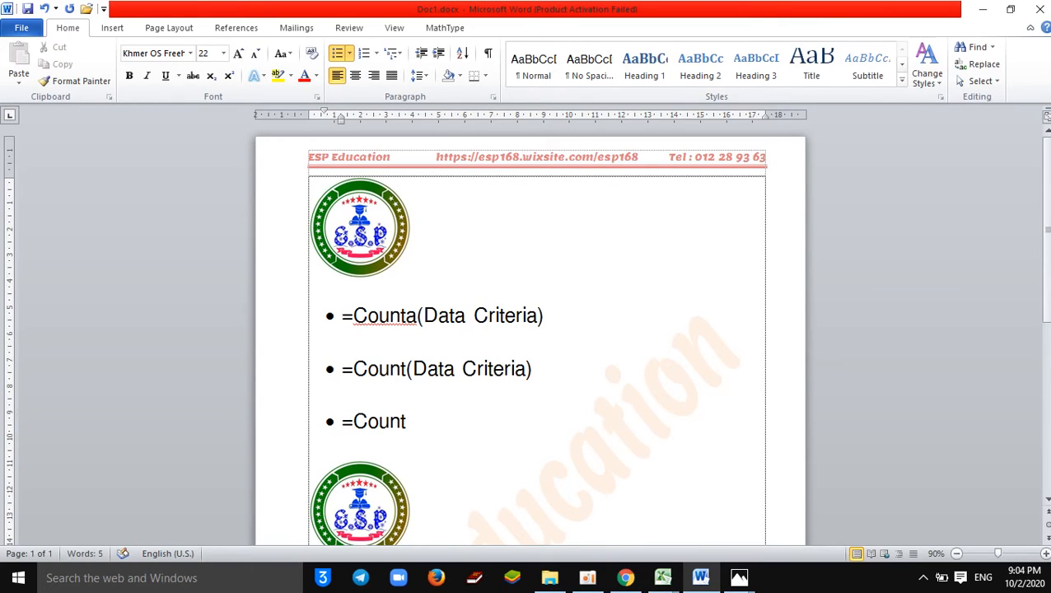
text(if()
text(Criteria)
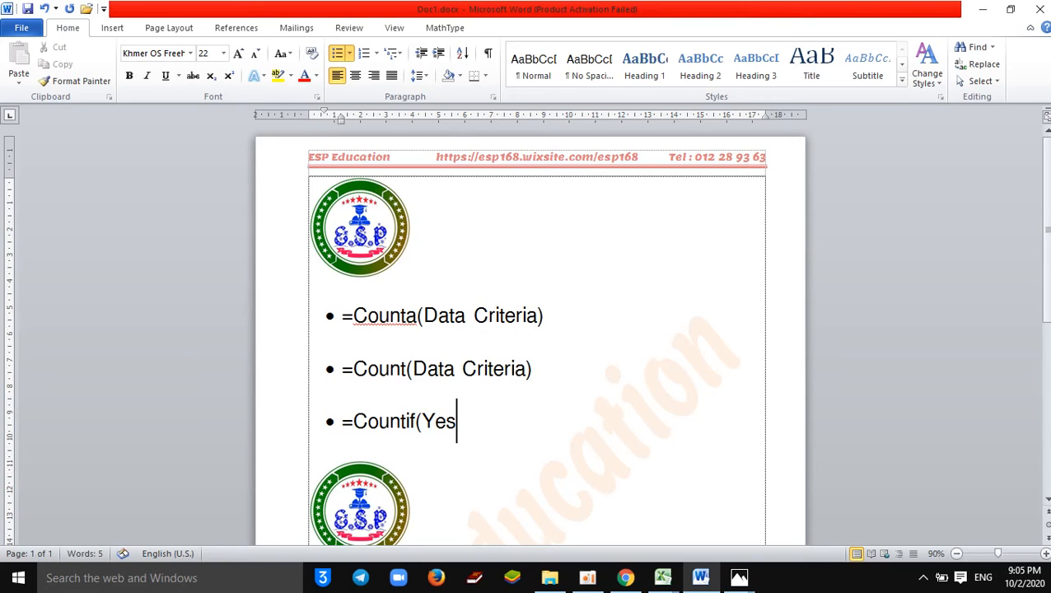
text(C)
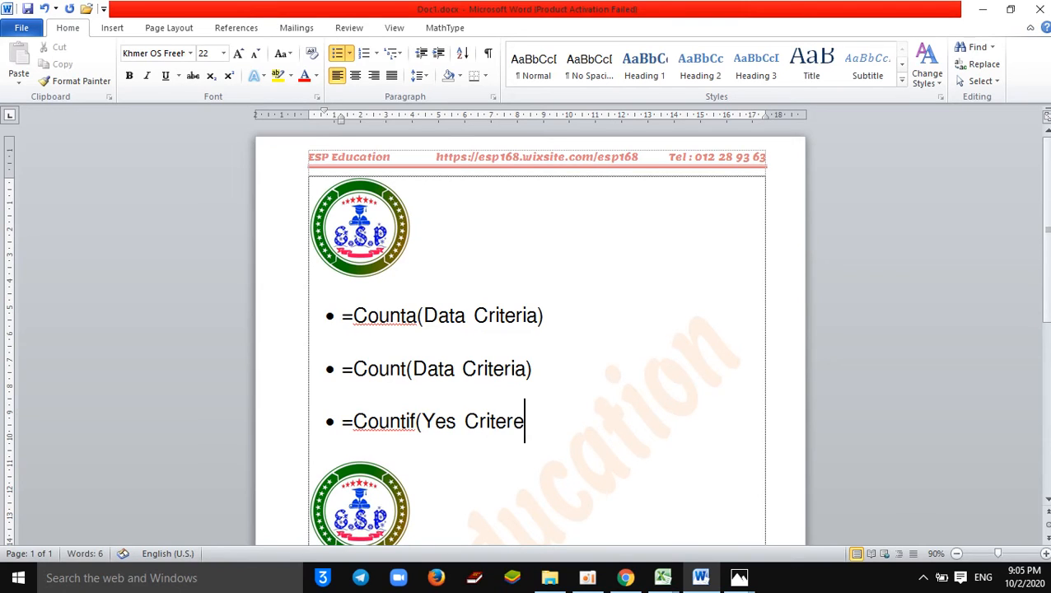
text(ritere)
key(BackSpace)
text(ia, No Crite)
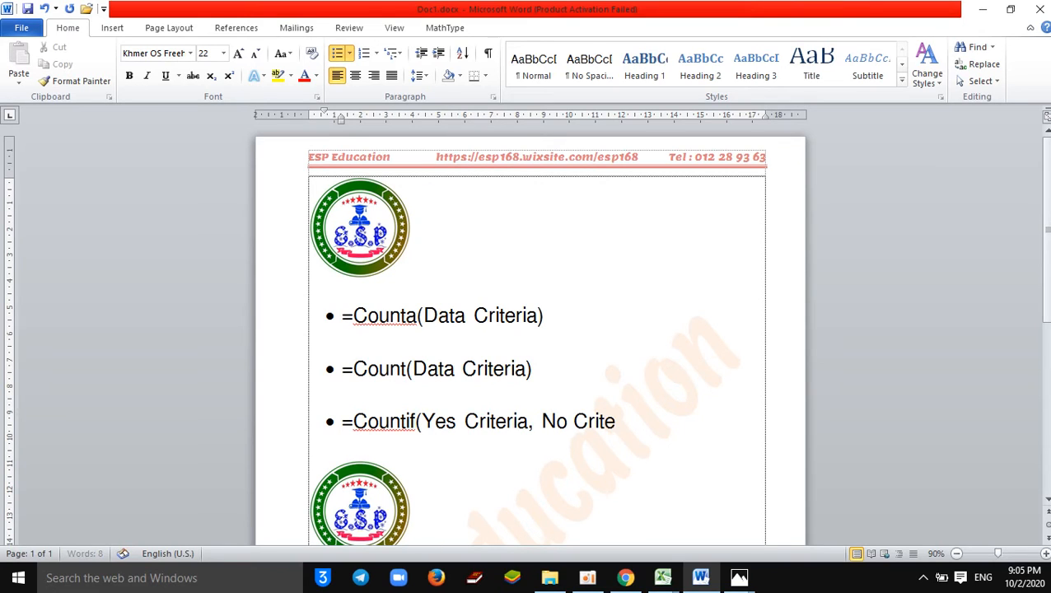
text(ria))
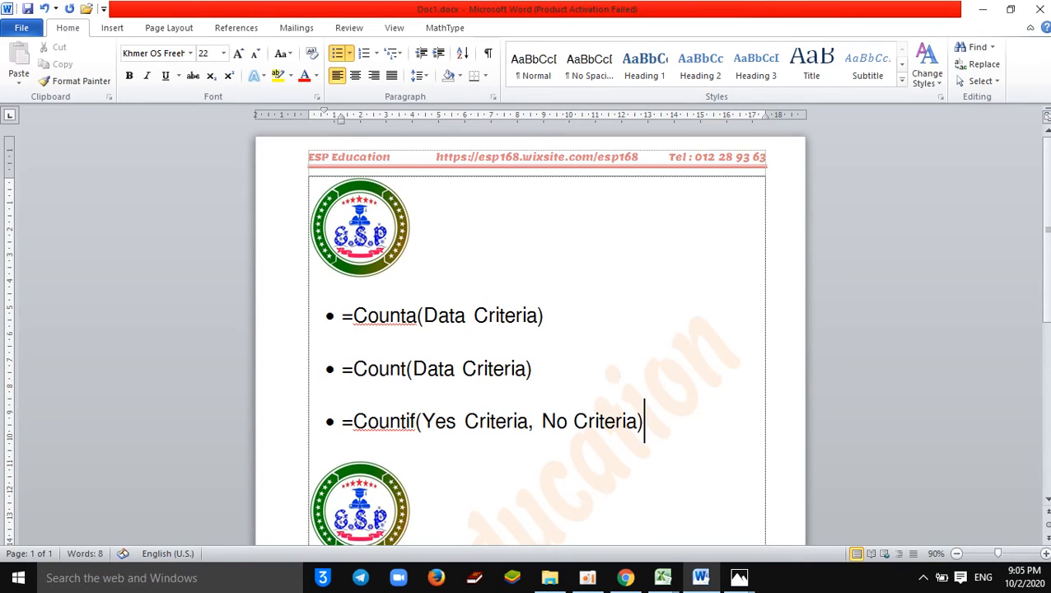
Expand the Countif arguments to read "Yes- Data Criteria" and "No- Data Criteria".
click(455, 422)
text(- Dat)
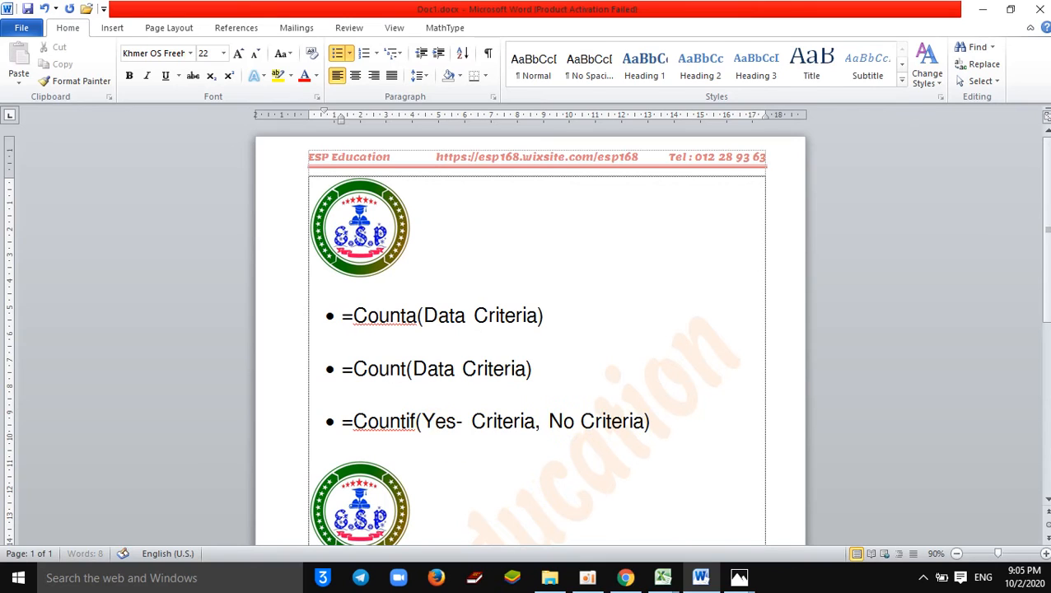
text(a)
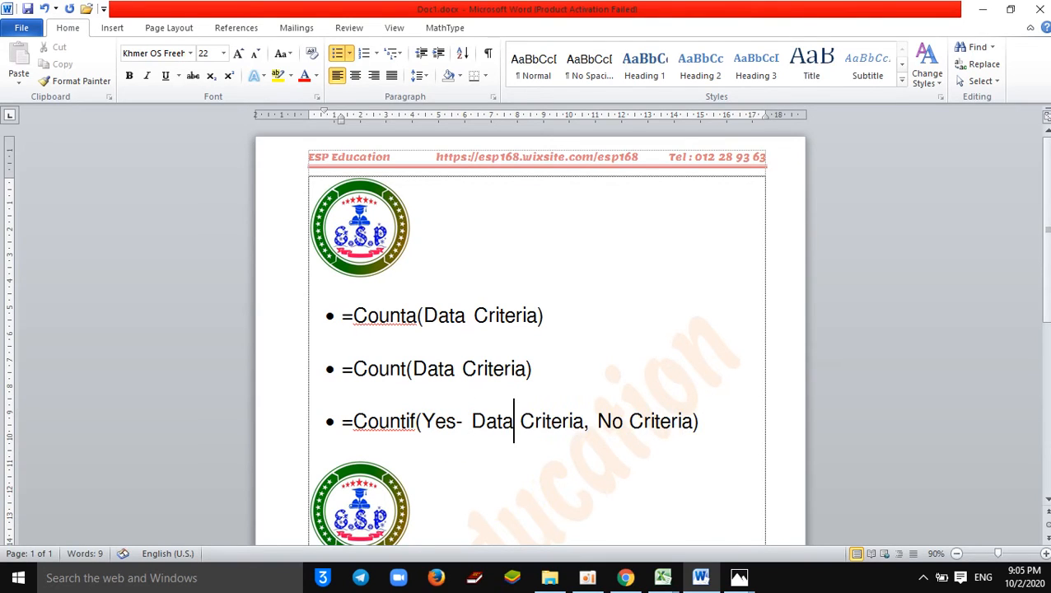
click(613, 420)
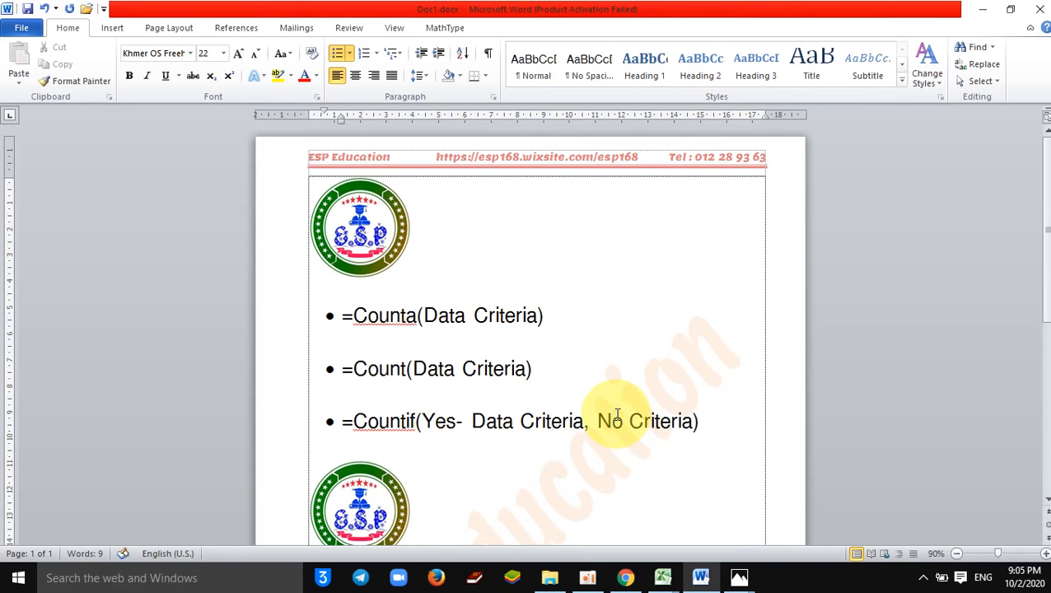
text(- Da)
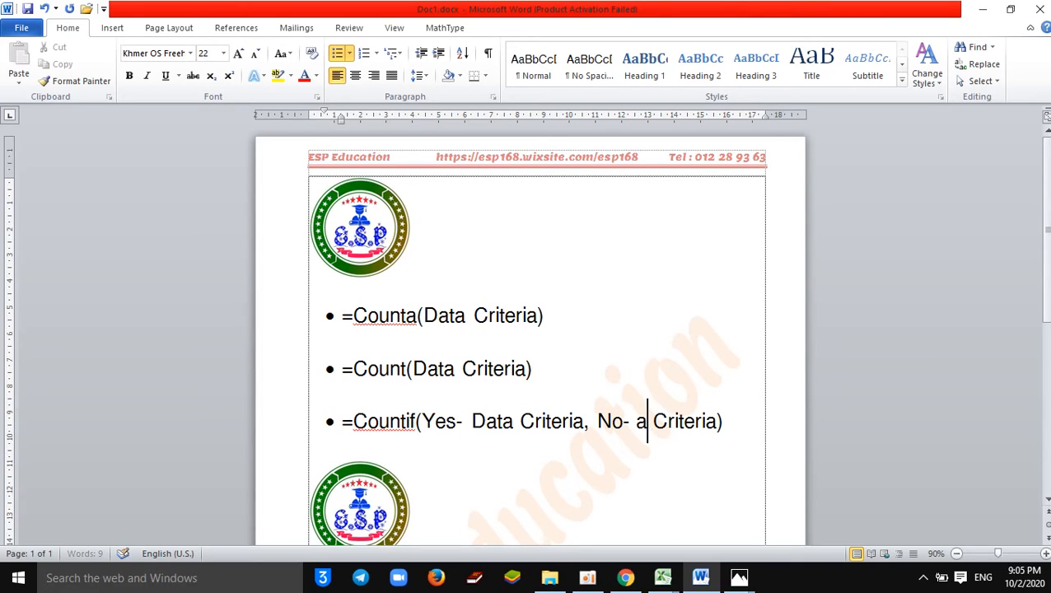
key(BackSpace)
text(Data)
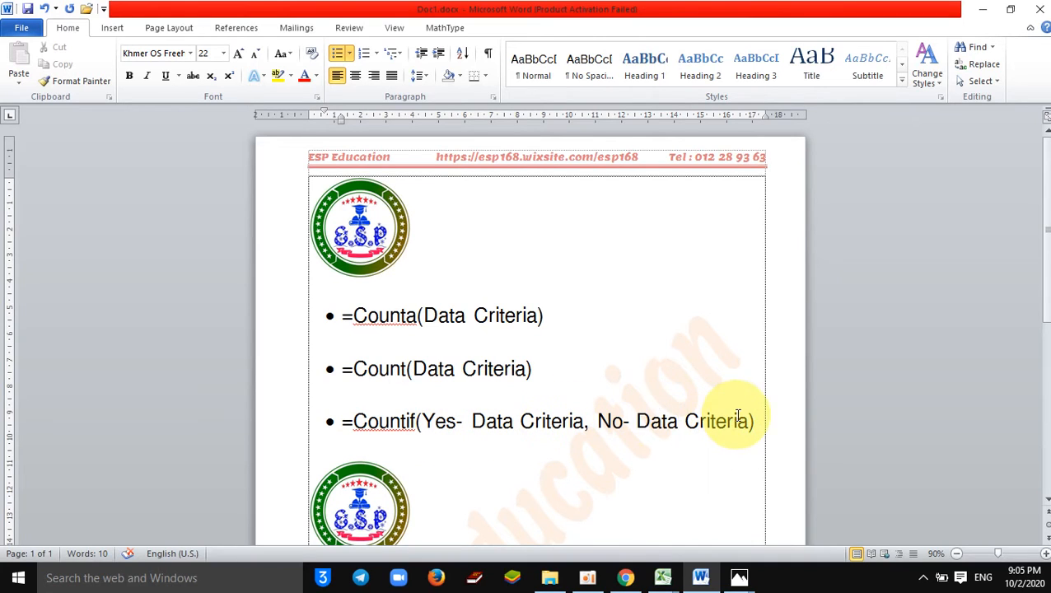
Remove the hyphens and the word Data from both Countif arguments, leaving =Countif(Yes Criteria, No Criteria).
click(678, 422)
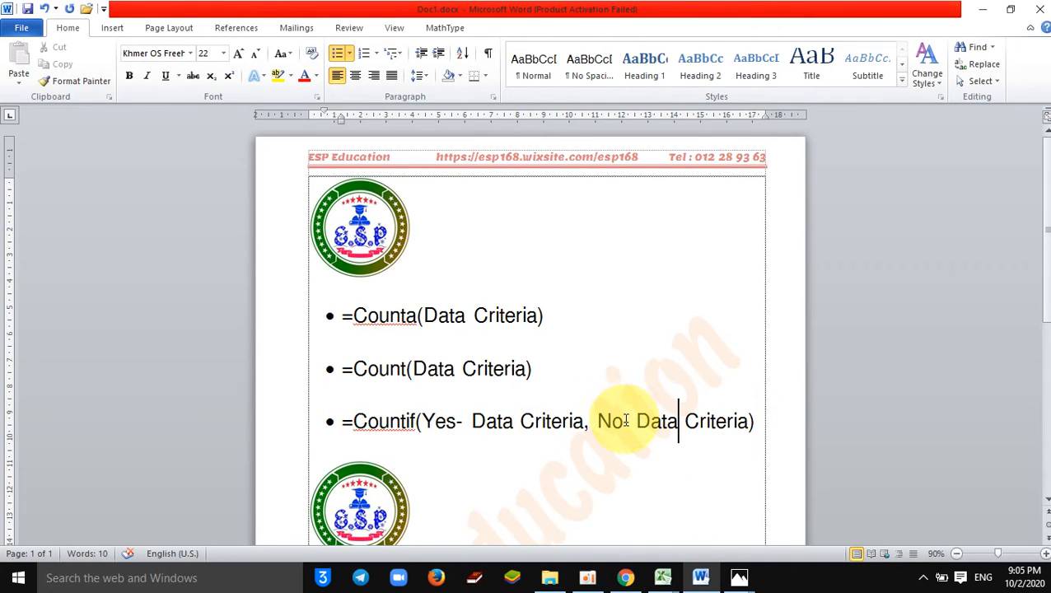
key(Delete)
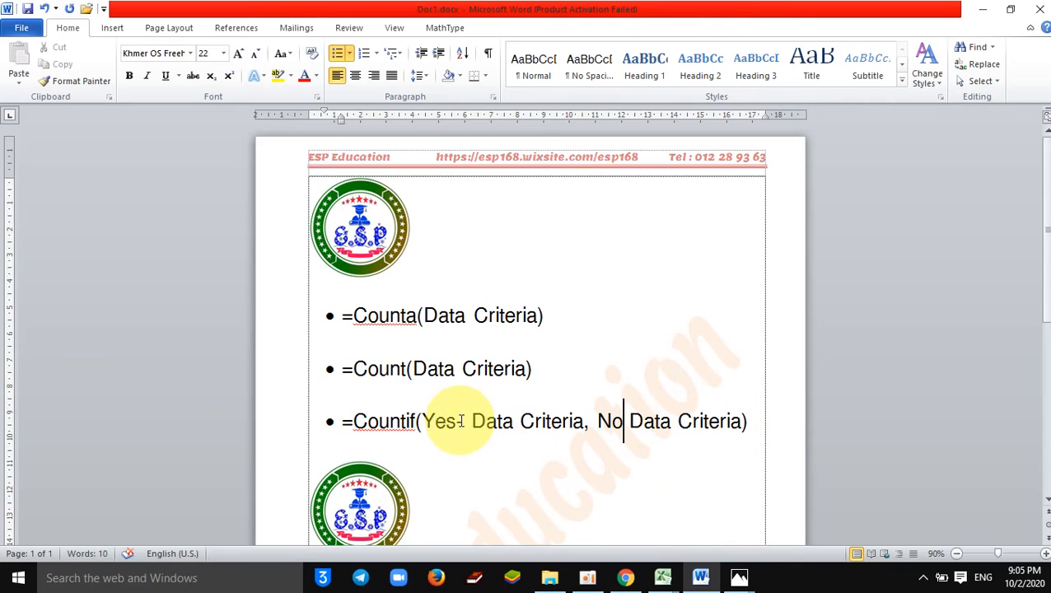
key(BackSpace)
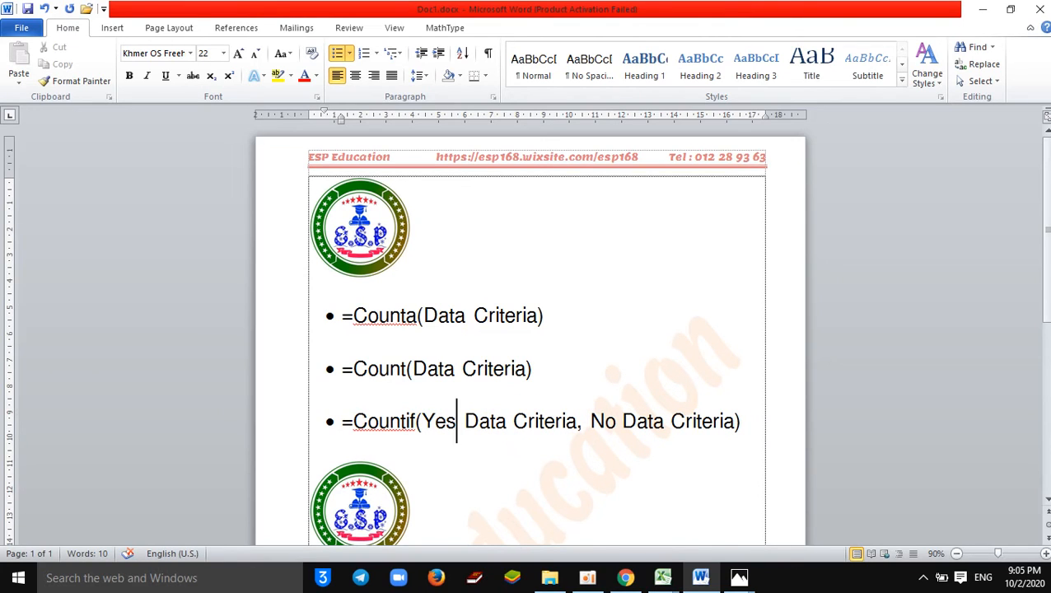
double_click(489, 421)
key(BackSpace)
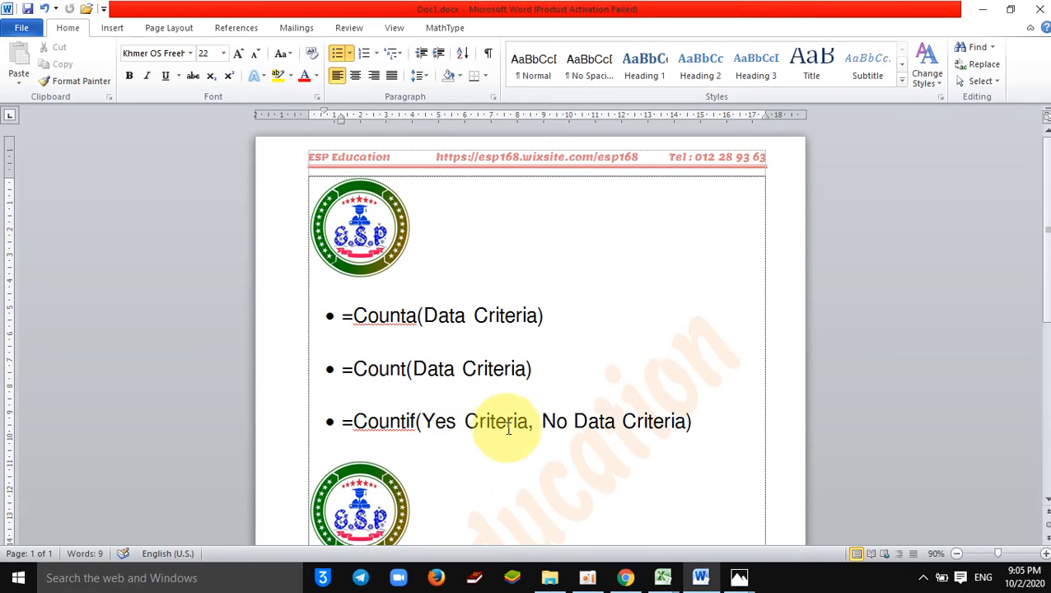
double_click(612, 421)
key(BackSpace)
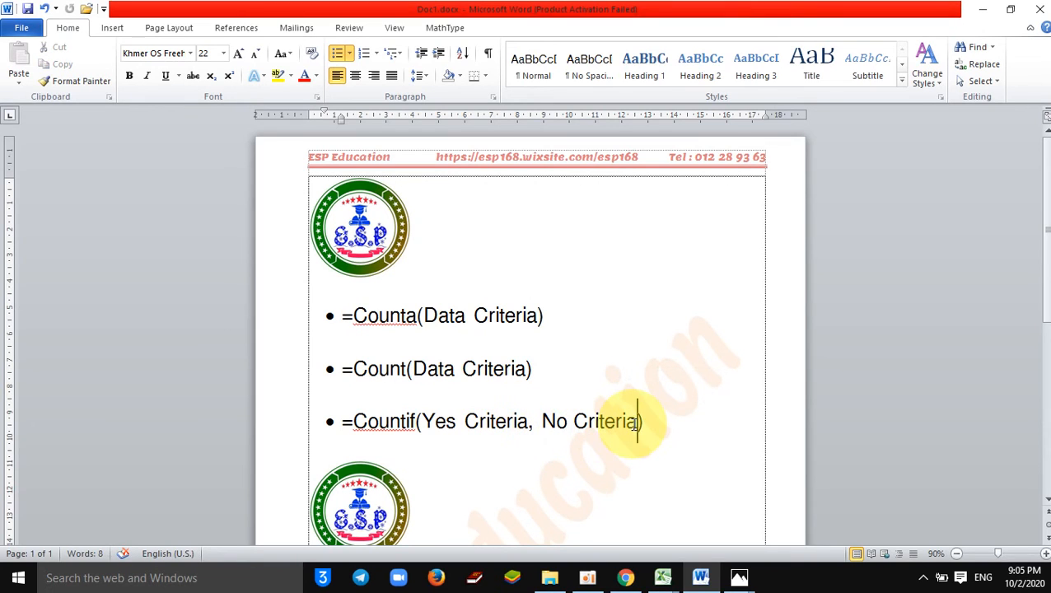
click(694, 434)
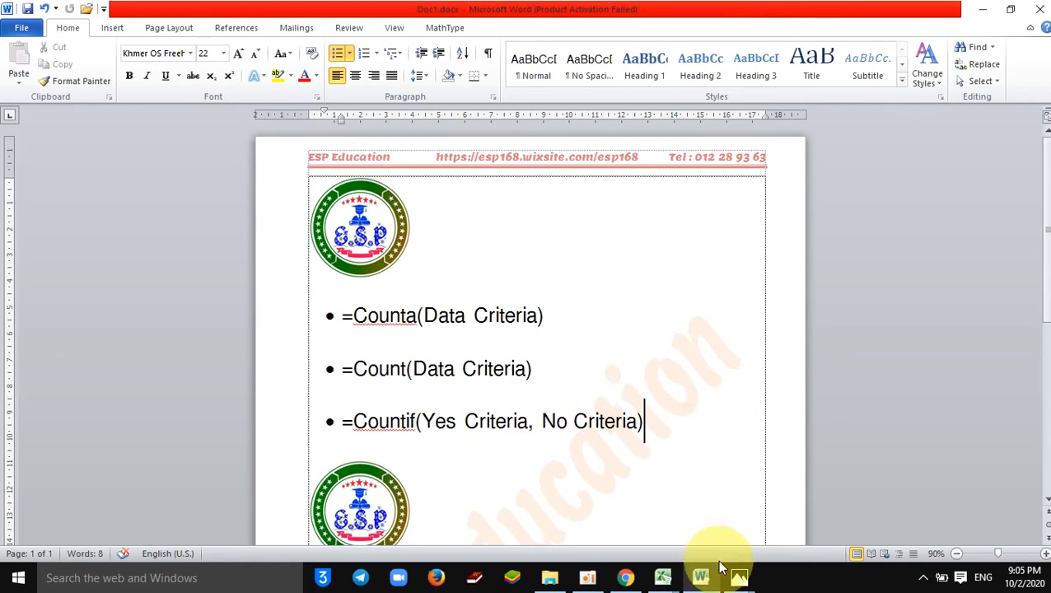
Switch to Exercise Book3.xlsx in Excel and re-enter the student total in cell B20 as =counta(B9:B18).
click(659, 574)
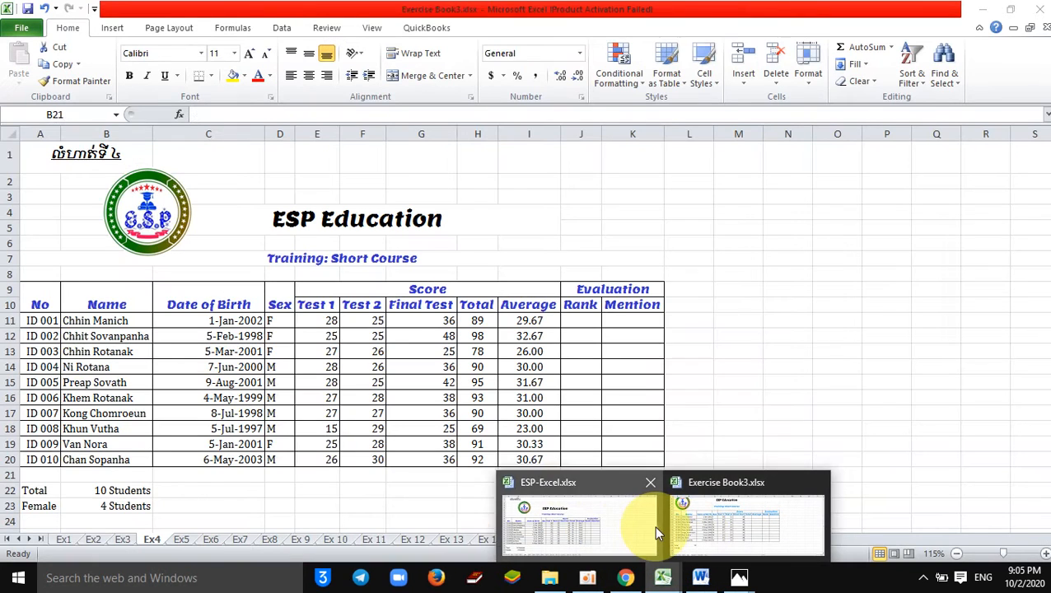
click(654, 525)
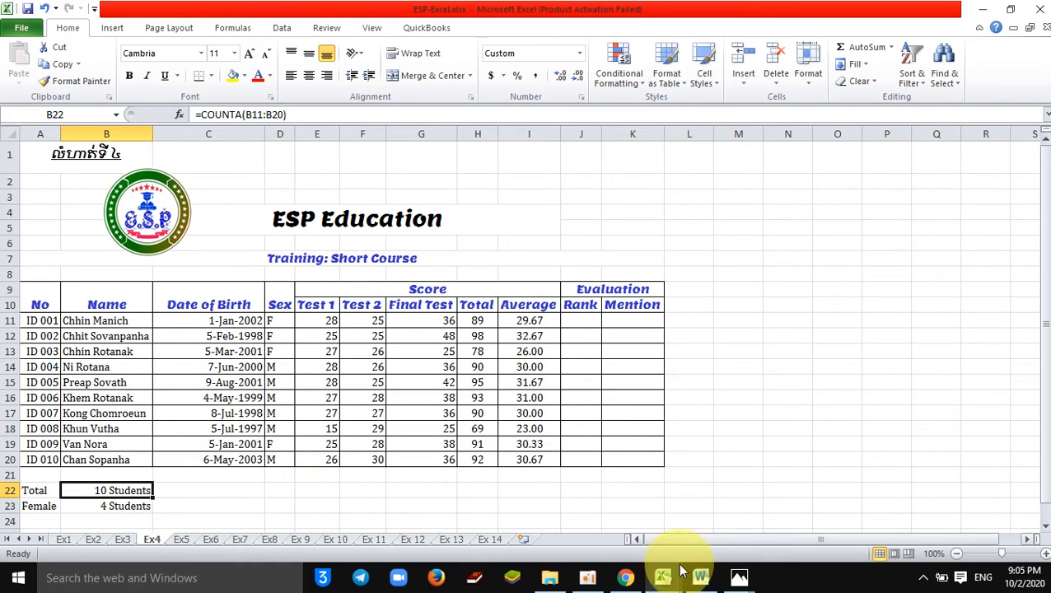
mouse_move(664, 570)
click(776, 516)
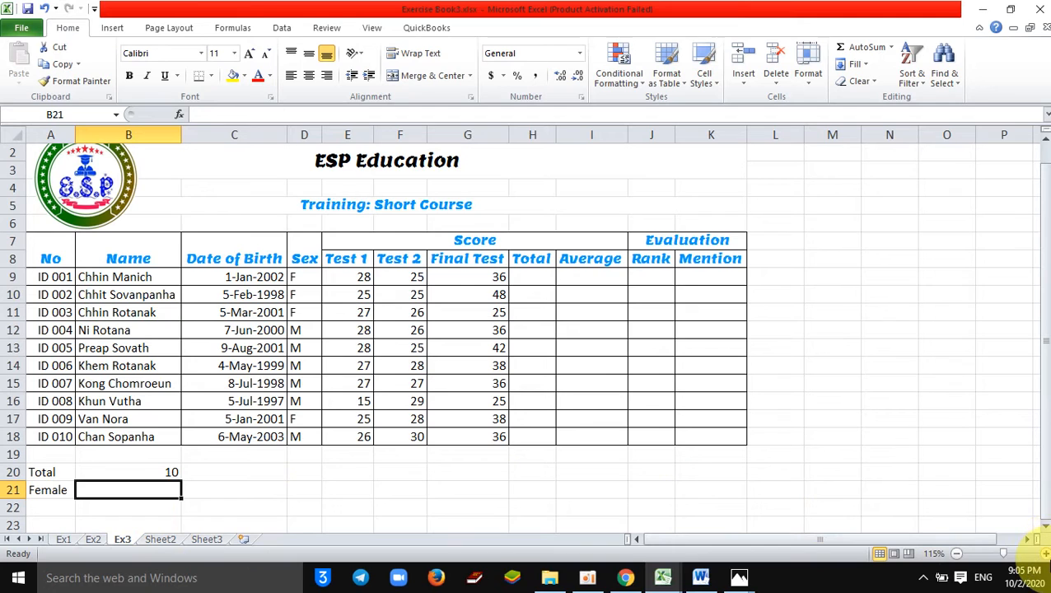
click(1047, 555)
click(1047, 555)
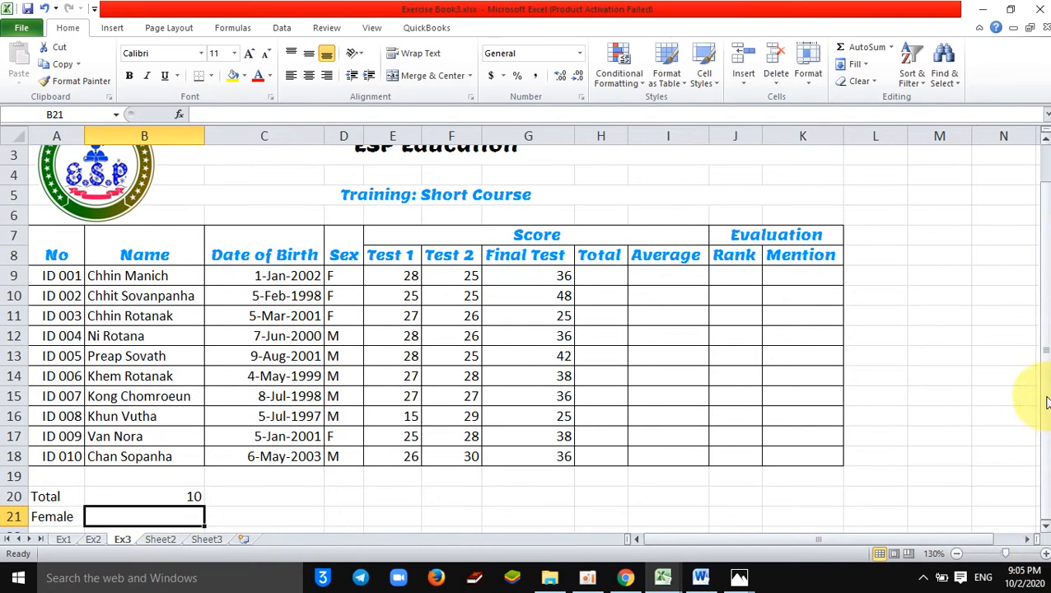
drag(1046, 402, 1047, 444)
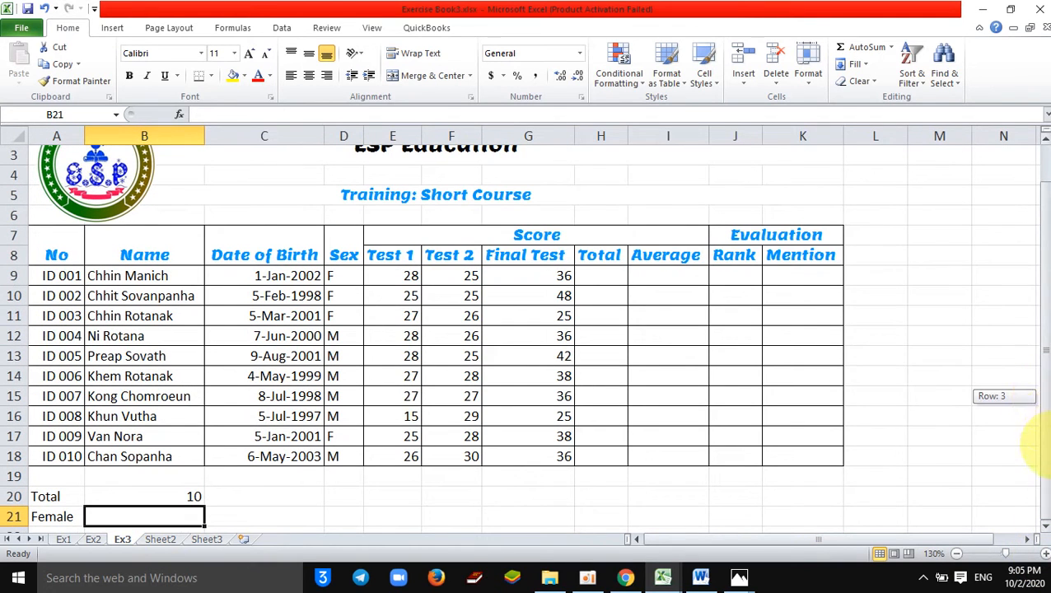
click(183, 494)
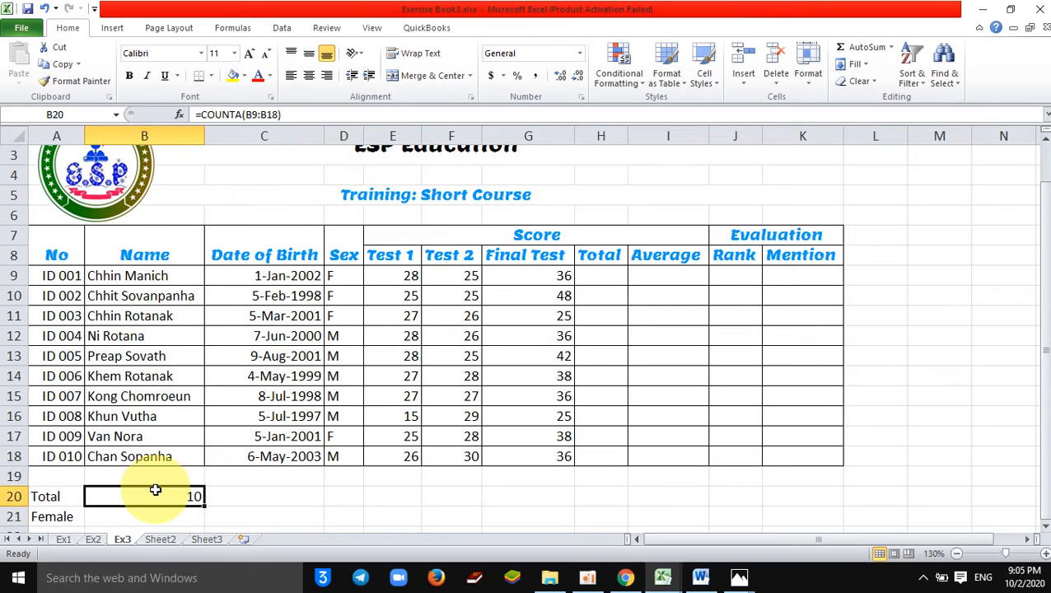
text(=count)
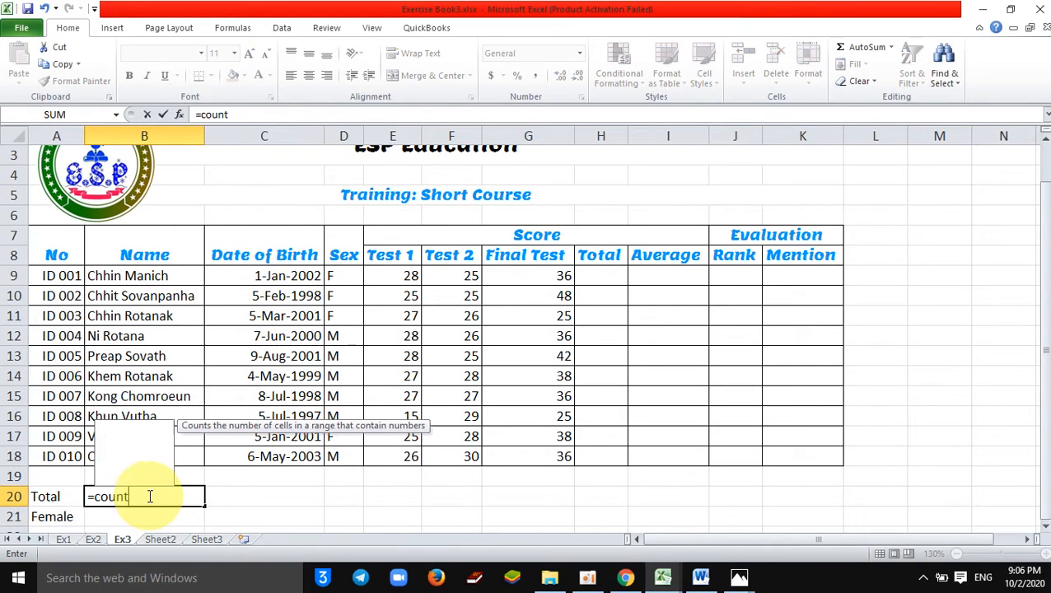
text(a()
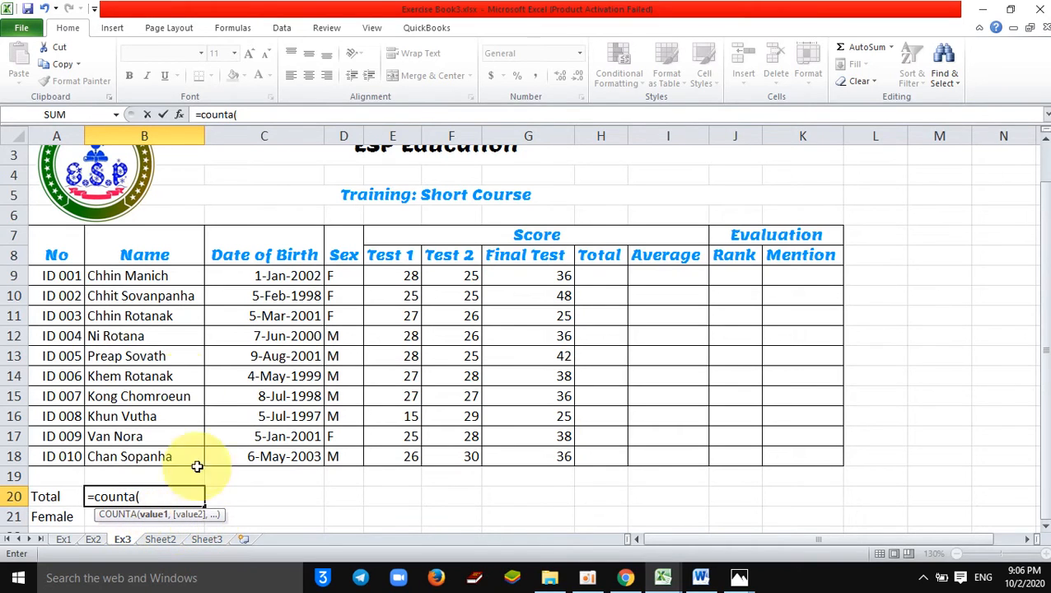
drag(163, 277, 178, 456)
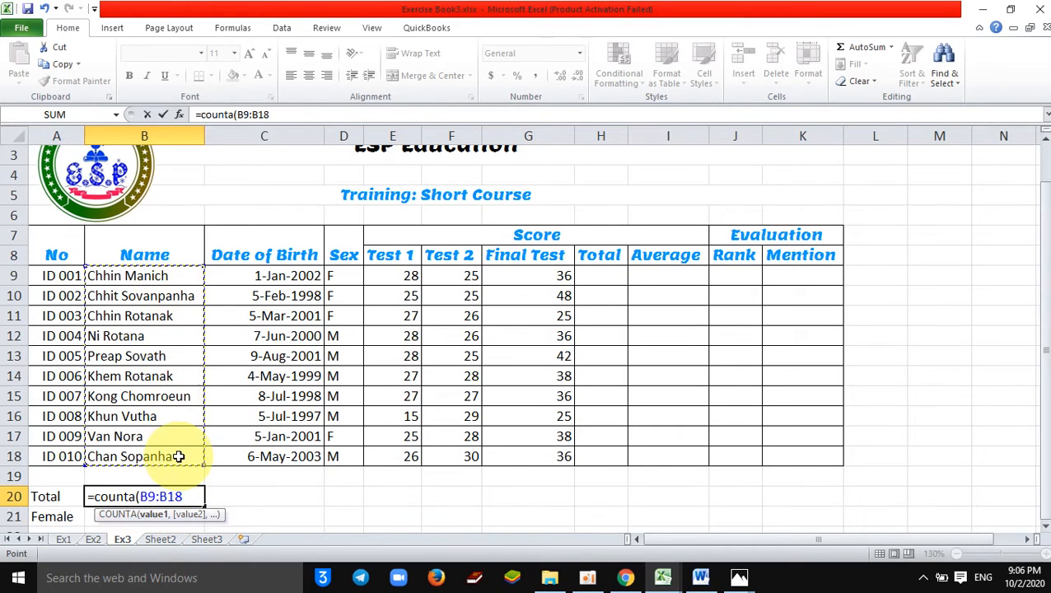
key(Return)
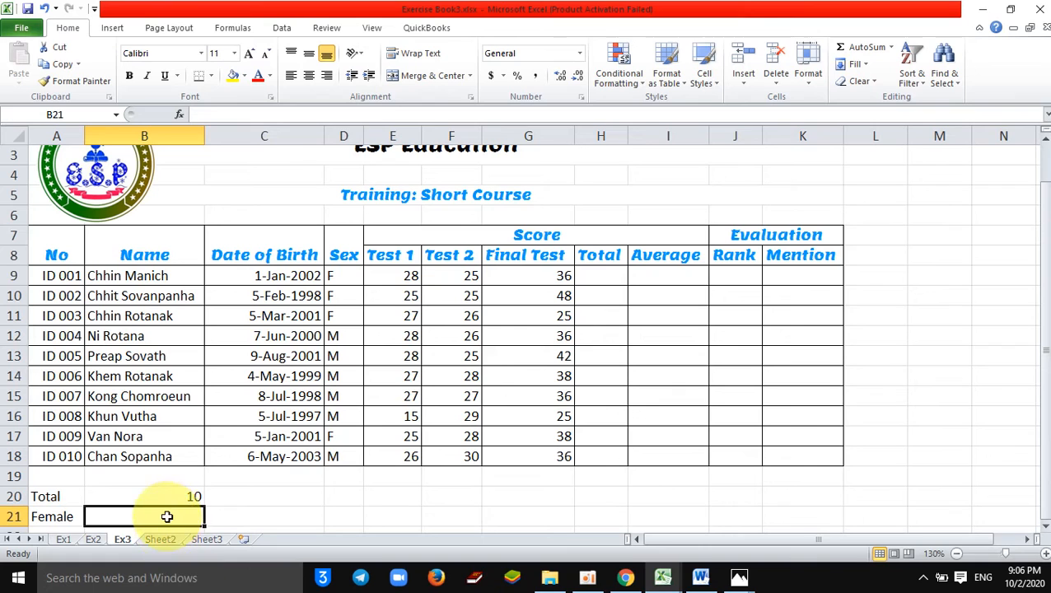
Start a COUNTIF formula in cell B21 beside Female, using the Sex column range D9:D18 as its first argument.
text(=co)
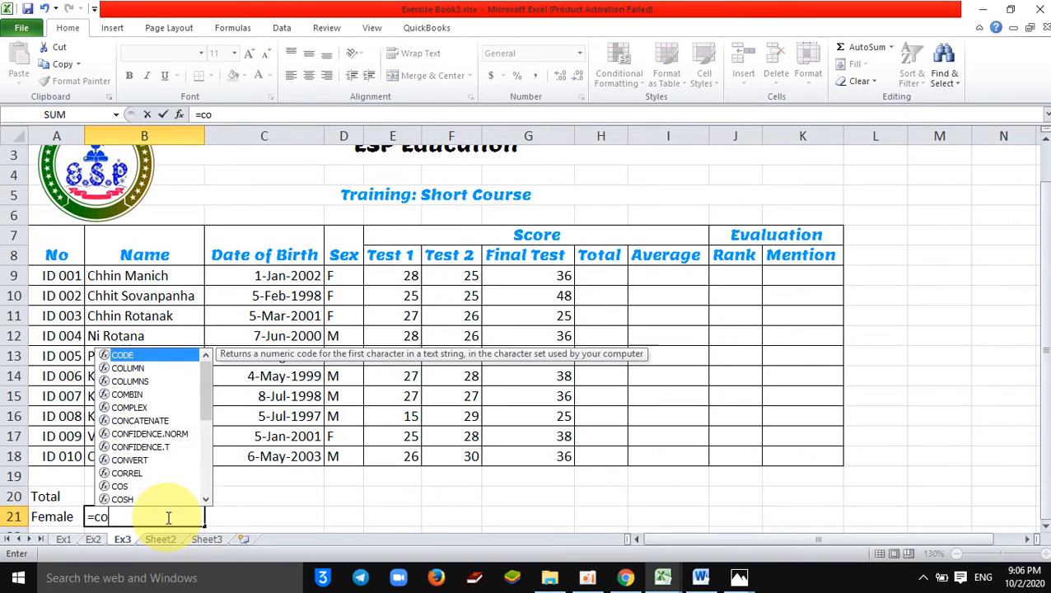
text(untif()
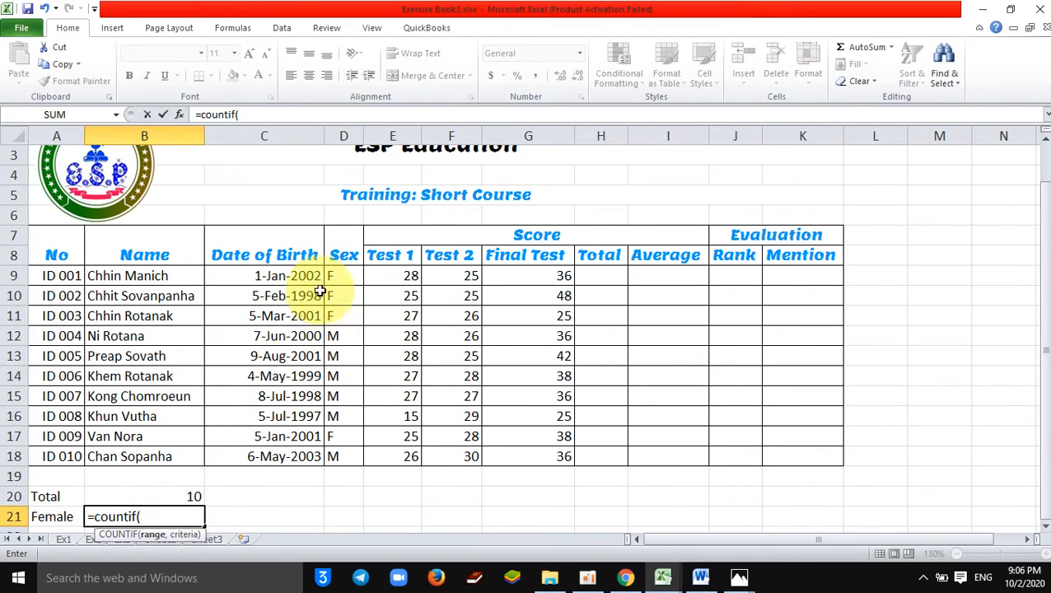
drag(334, 272, 347, 456)
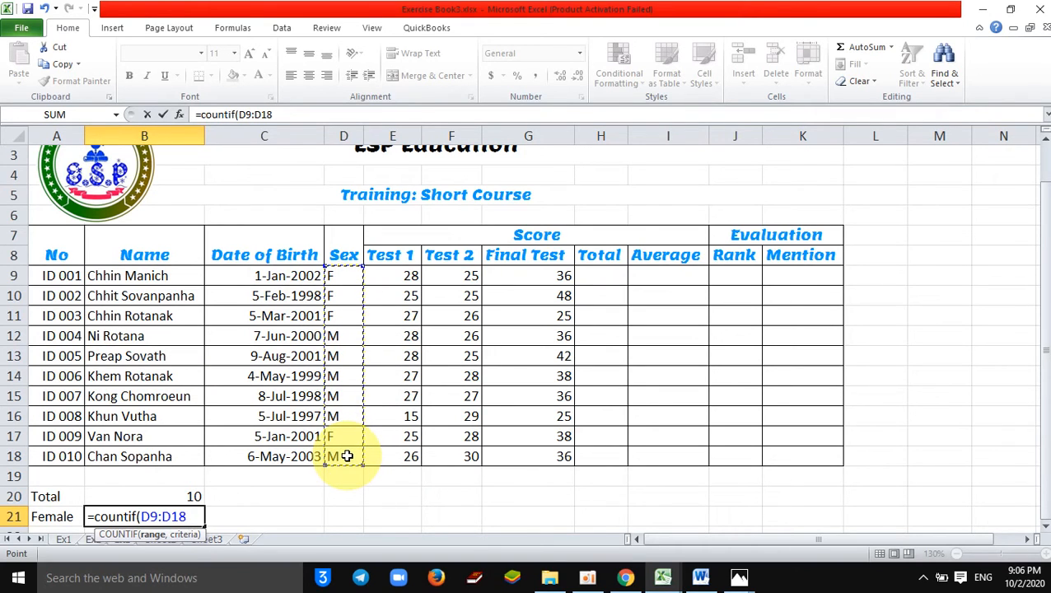
text(,)
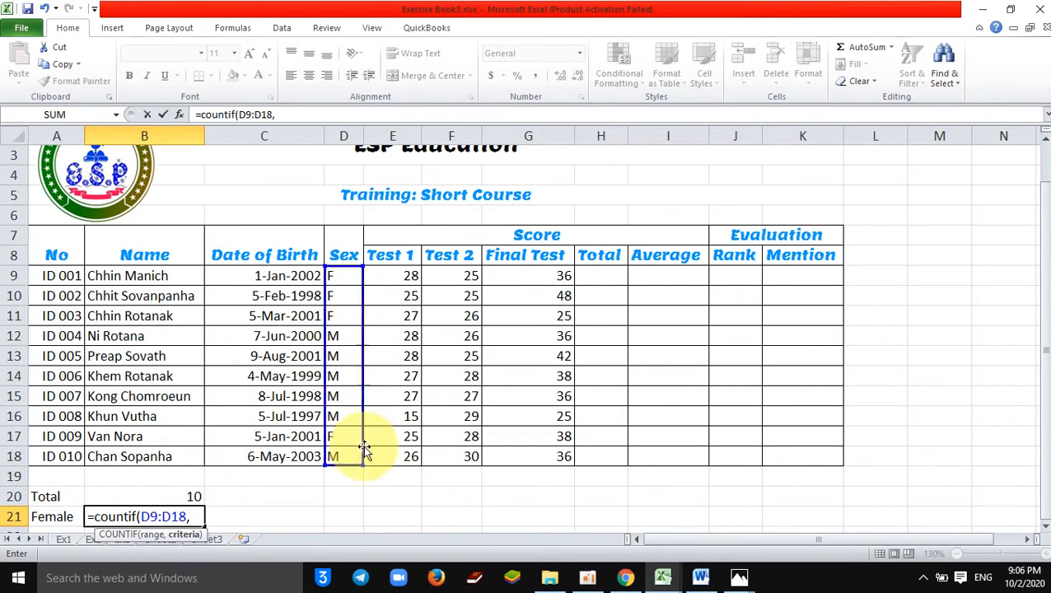
Switch to the Word notes and replace the first Countif argument, Yes Criteria, with Cells.
click(698, 576)
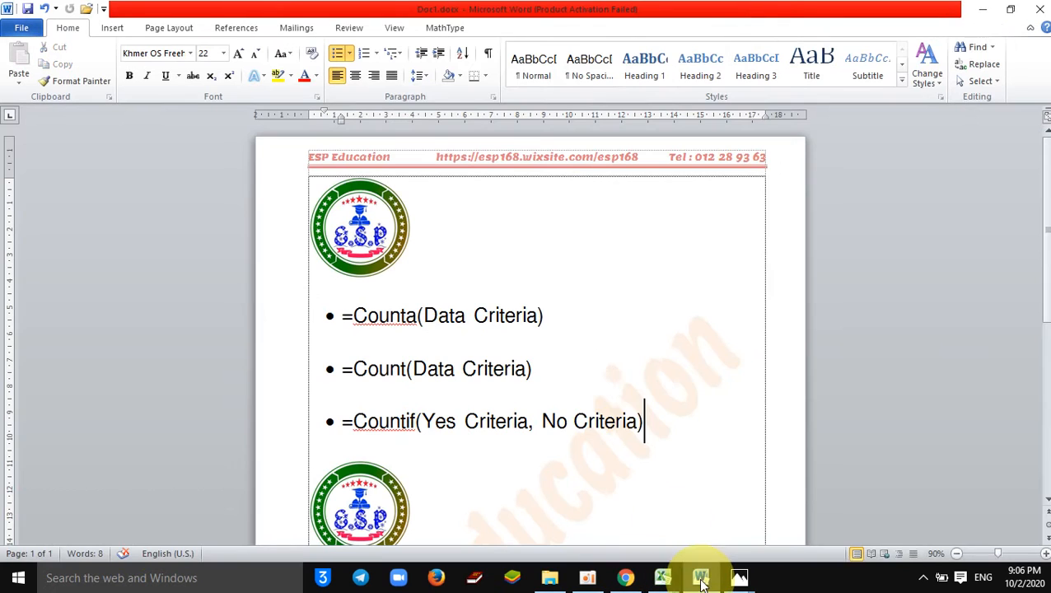
drag(643, 421, 442, 427)
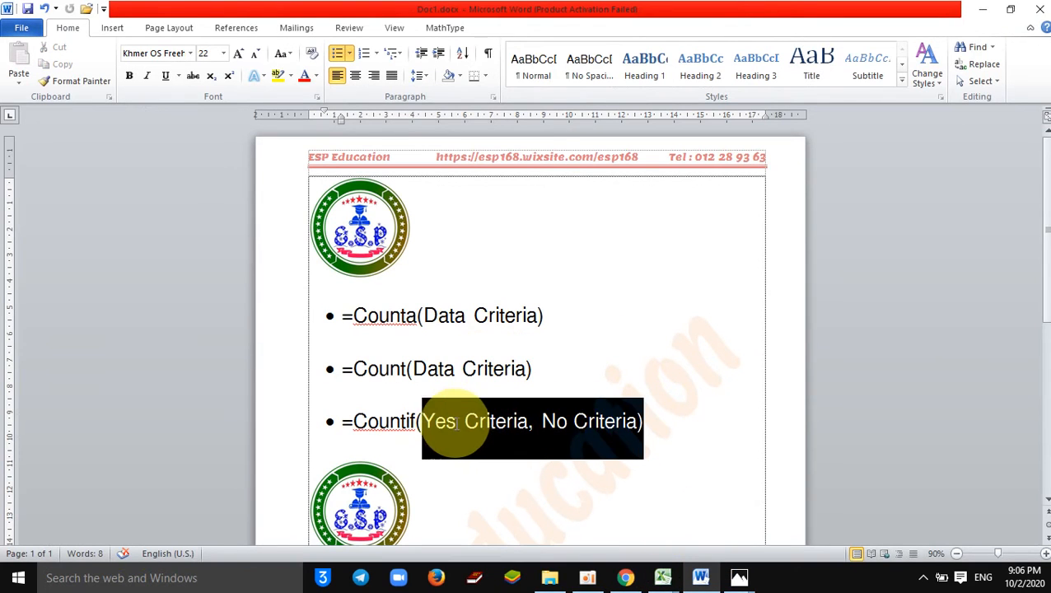
click(424, 421)
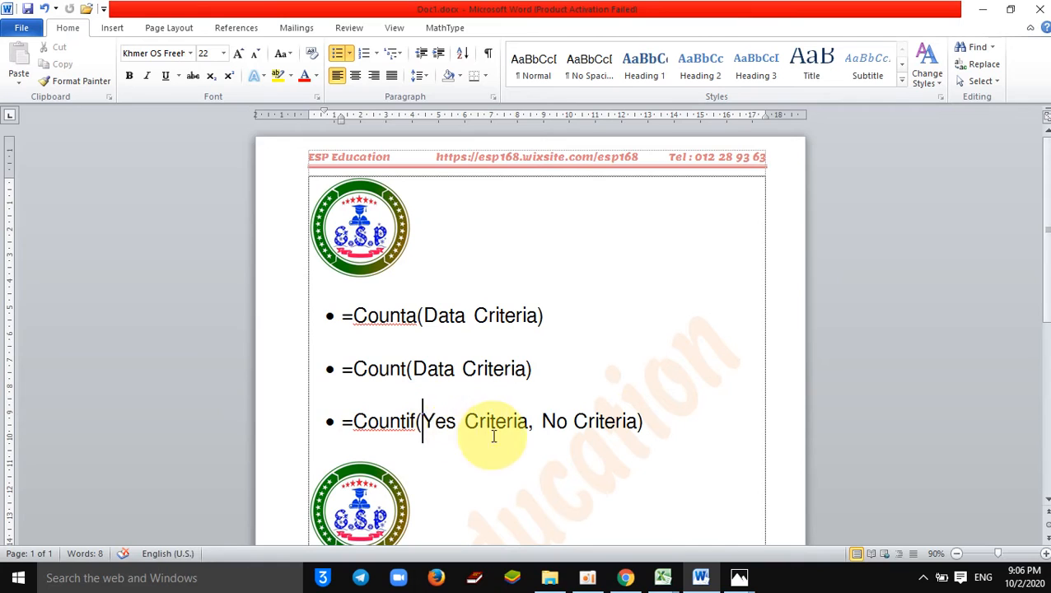
drag(462, 418, 425, 421)
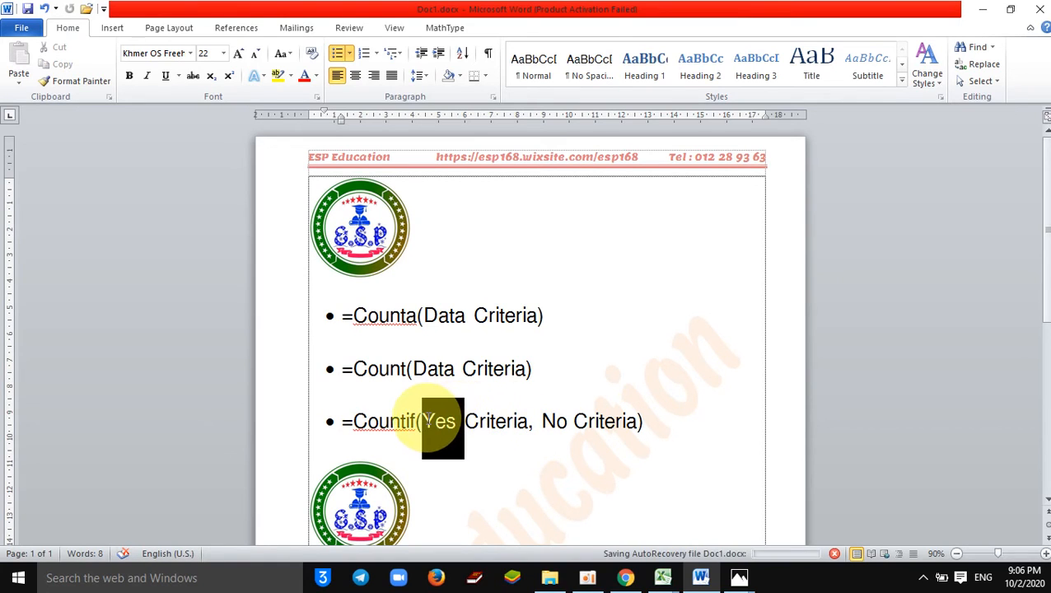
text(Cells)
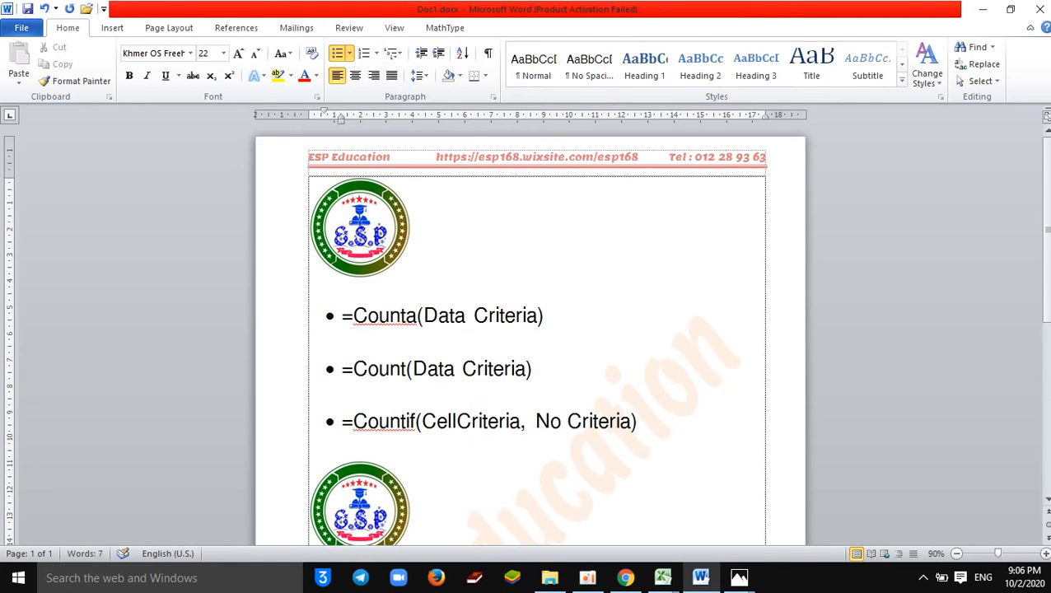
key(Delete)
key(Delete)
key(Delete)
key(Delete)
key(Delete)
key(Delete)
key(Delete)
key(Delete)
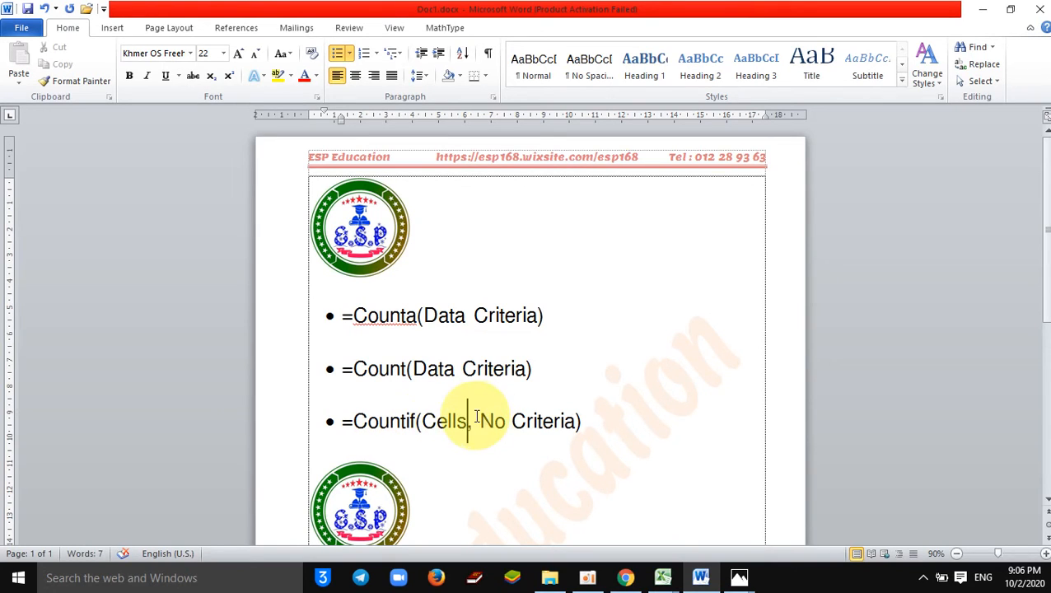
Remove the word No from the second Countif argument so the bullet reads =Countif(Cells, Criteria).
drag(481, 423, 505, 425)
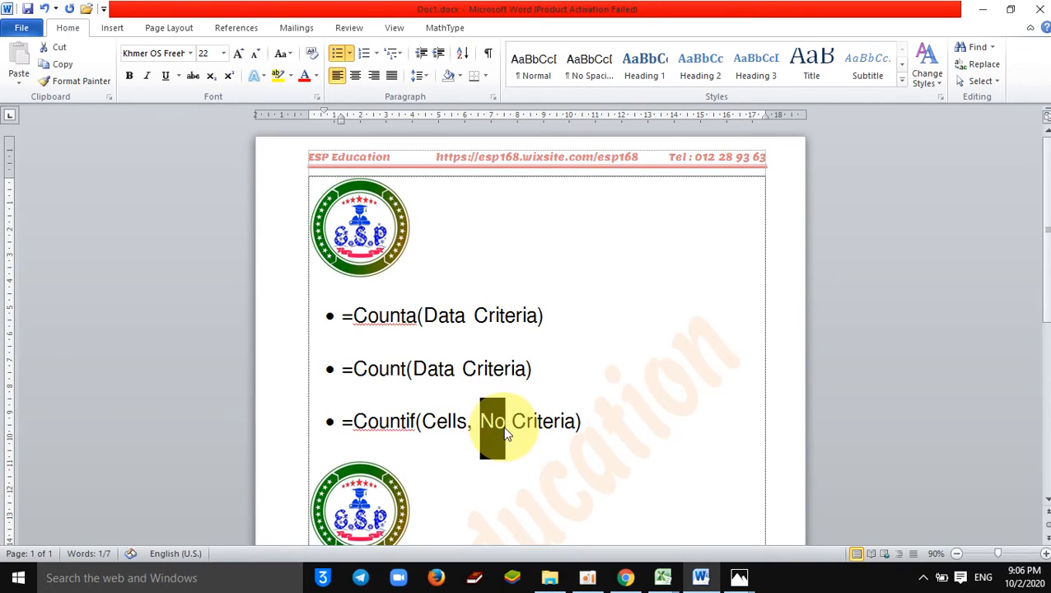
text(Ys)
key(BackSpace)
key(BackSpace)
key(BackSpace)
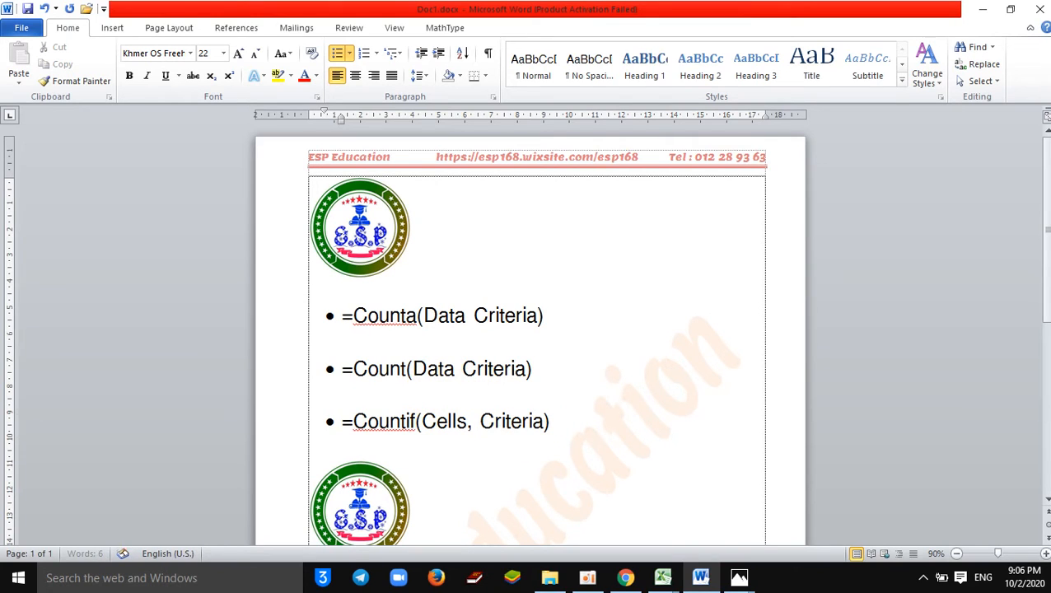
click(550, 420)
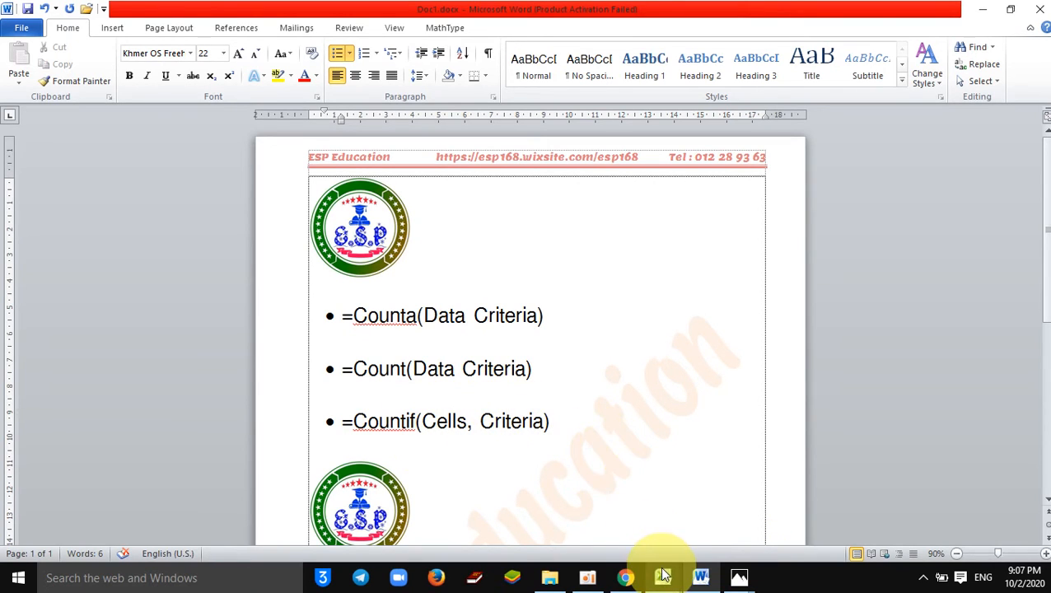
Return to Exercise Book3.xlsx in Excel and complete the formula in B21 as =countif(D9:D18,"F").
click(723, 537)
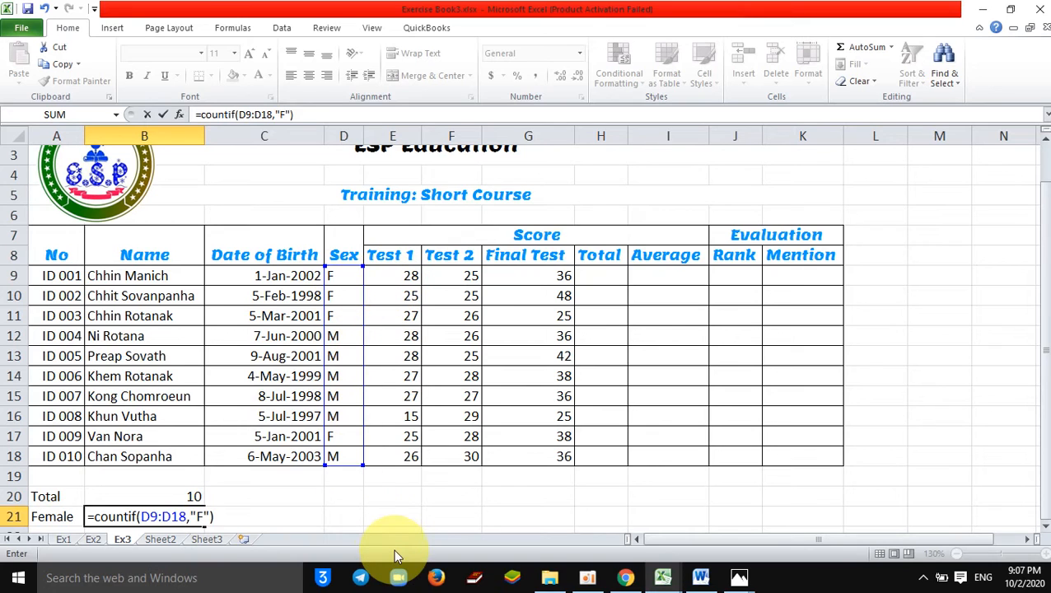
key(Return)
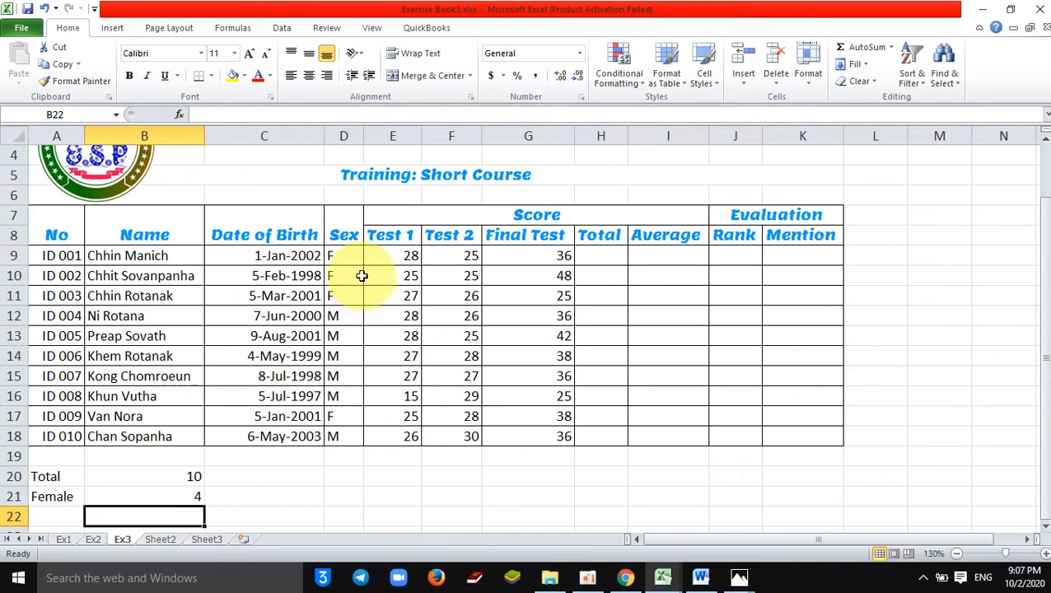
click(186, 497)
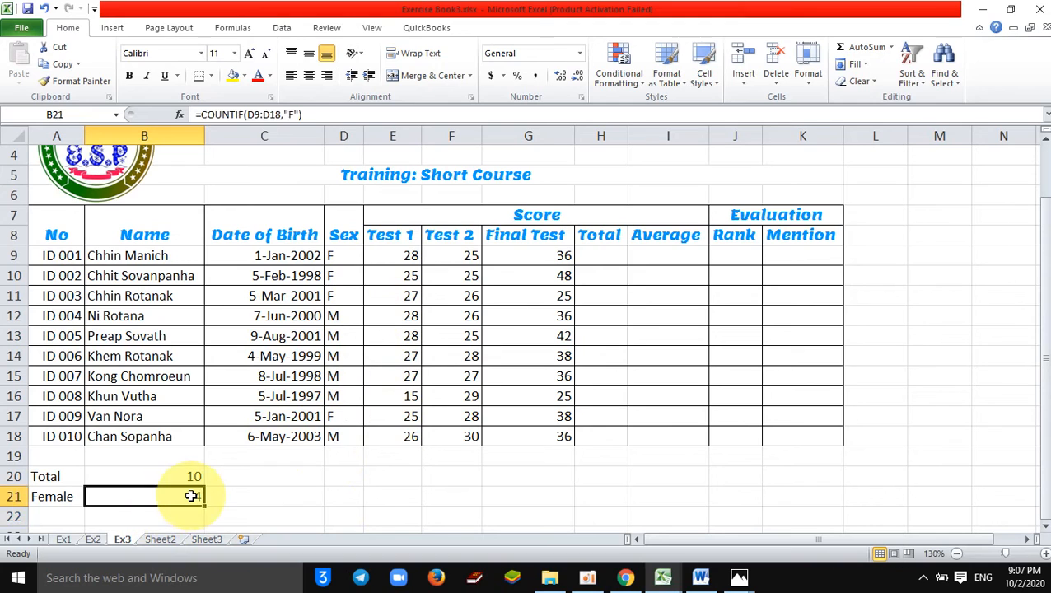
Switch to the Word notes and add an unbulleted line "Ex: =Counta(cells)" below the Counta bullet.
click(699, 577)
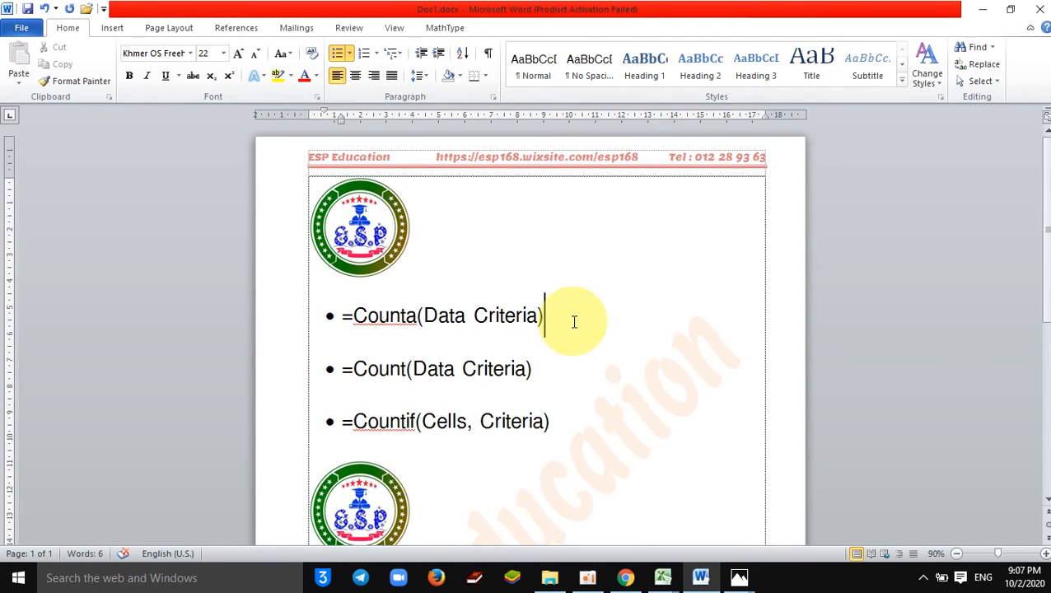
key(Return)
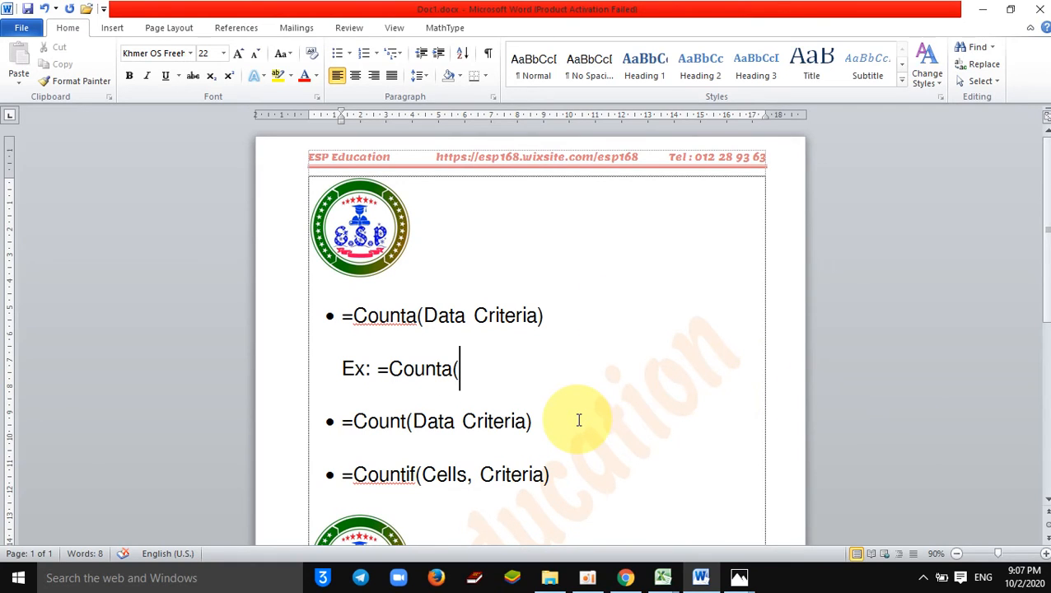
text(cells)
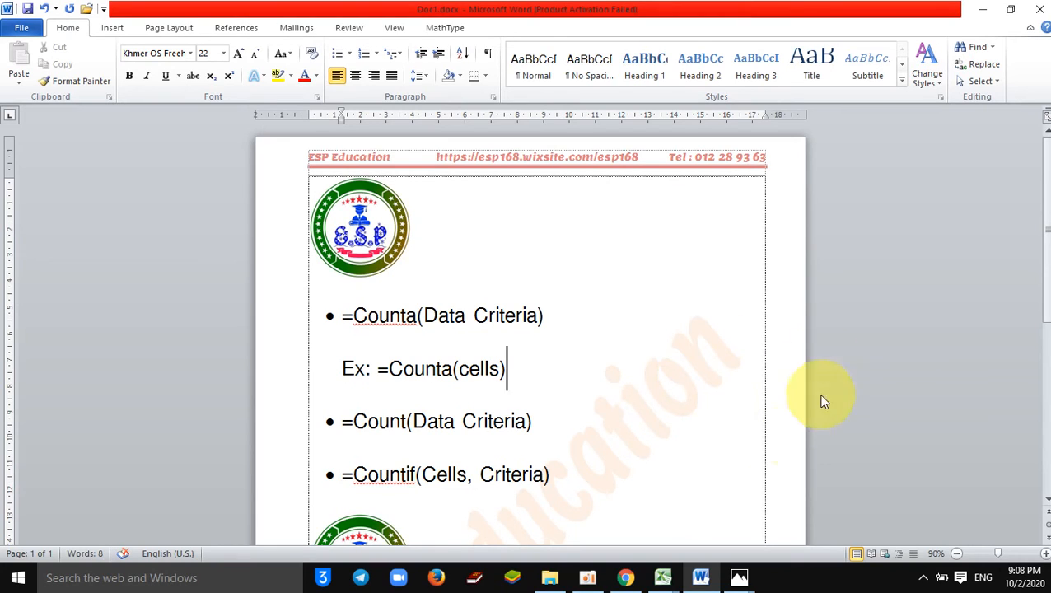
Add an unbulleted example line "Ex: Count(Cells)" below the Count bullet.
click(600, 427)
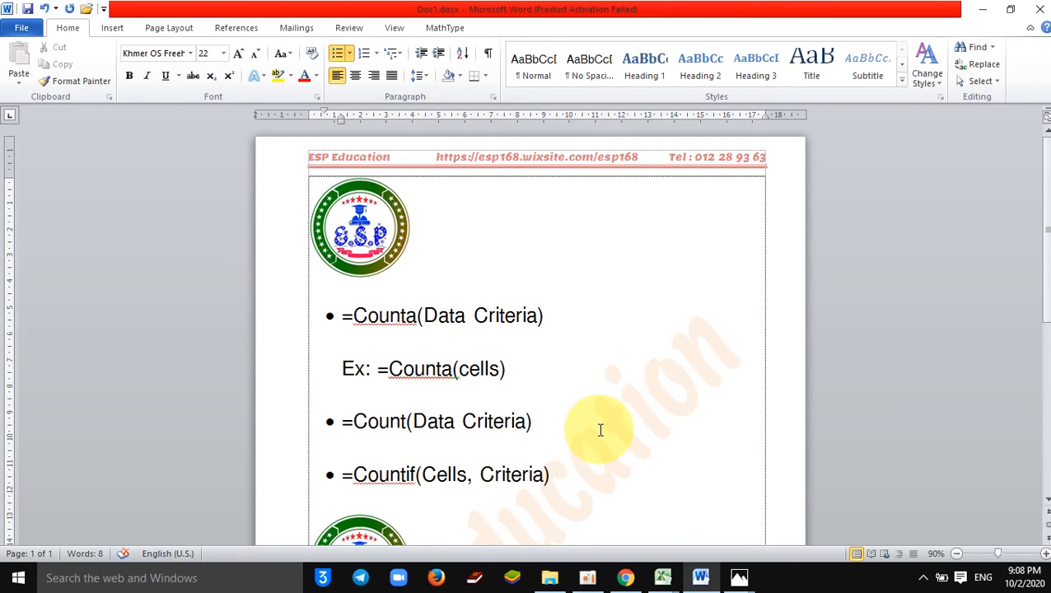
key(Return)
key(BackSpace)
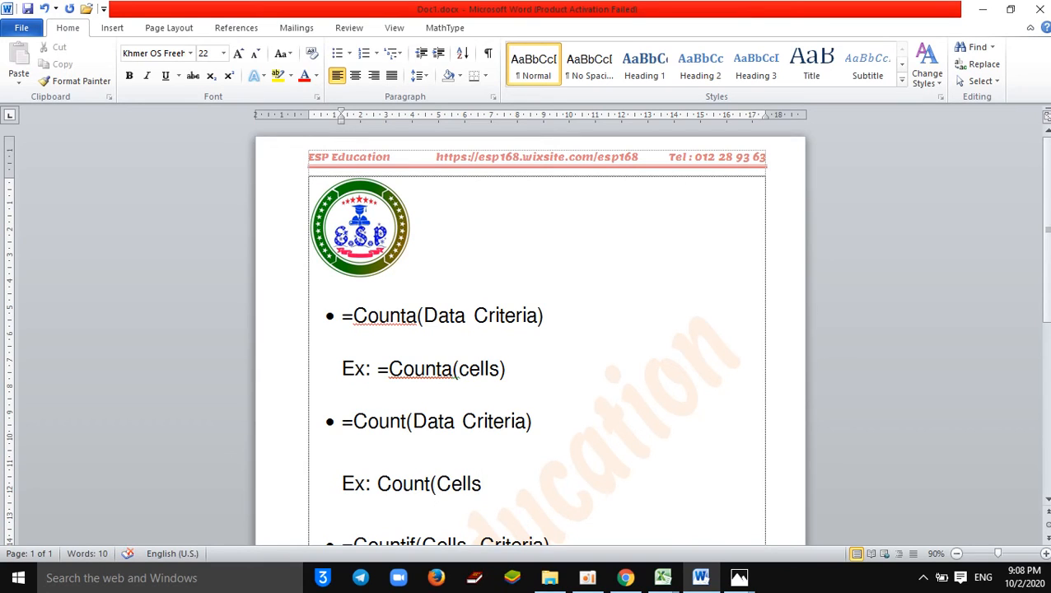
Change the argument in the Counta example line to "Select Cells" with a capital C.
click(469, 368)
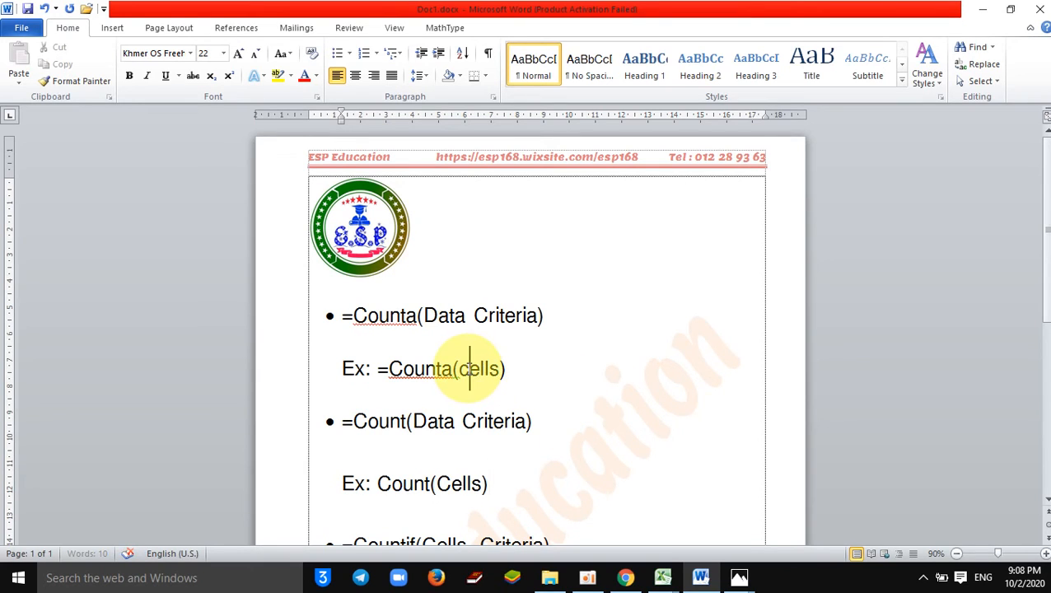
key(BackSpace)
text(C)
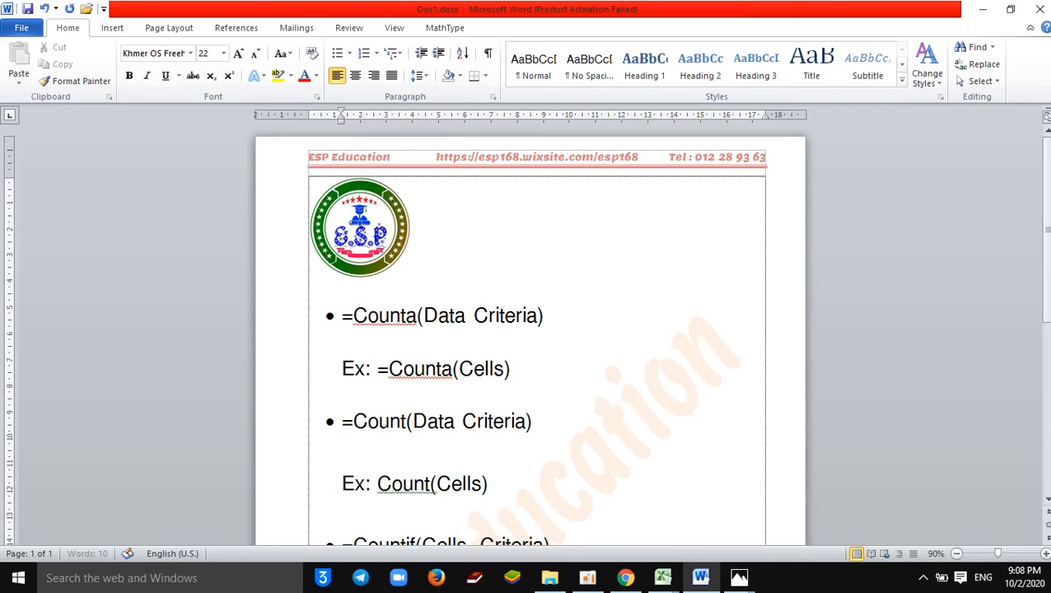
text(Sele)
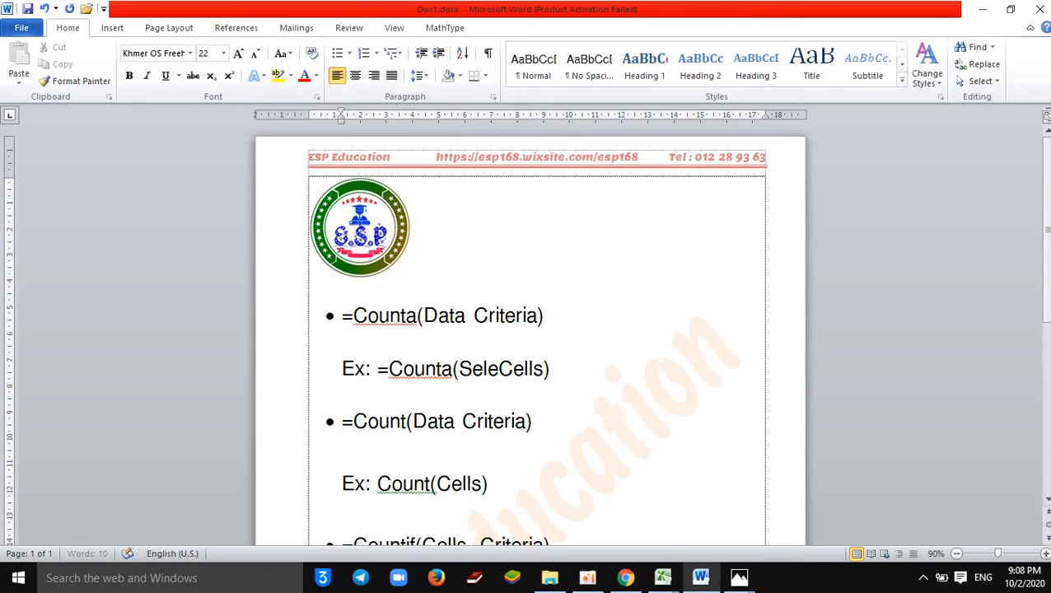
text(tc)
key(BackSpace)
key(BackSpace)
text(ct)
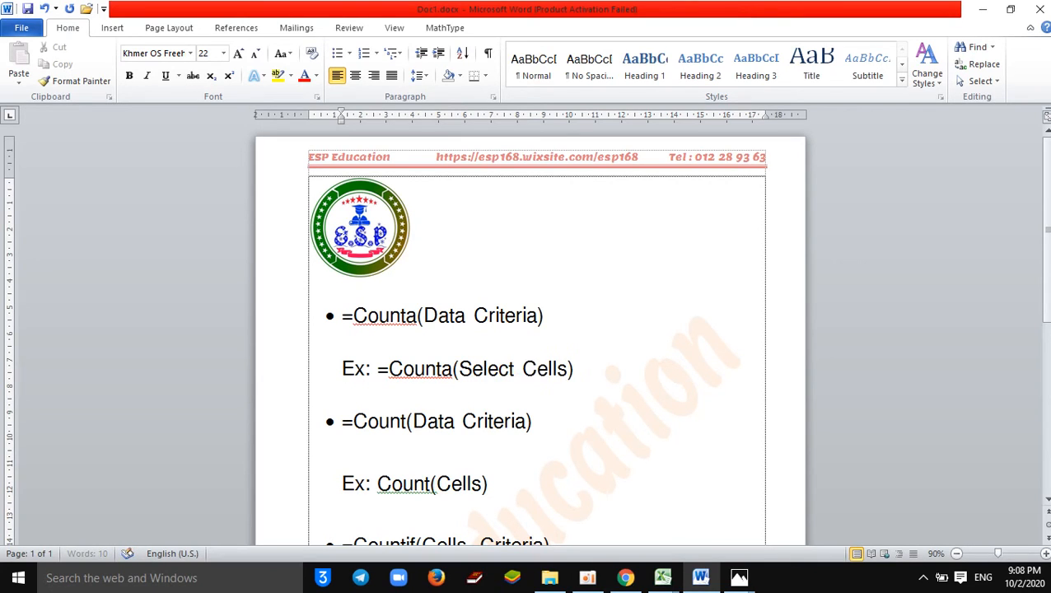
Change the argument in the Count example line to "Select Cells".
click(436, 483)
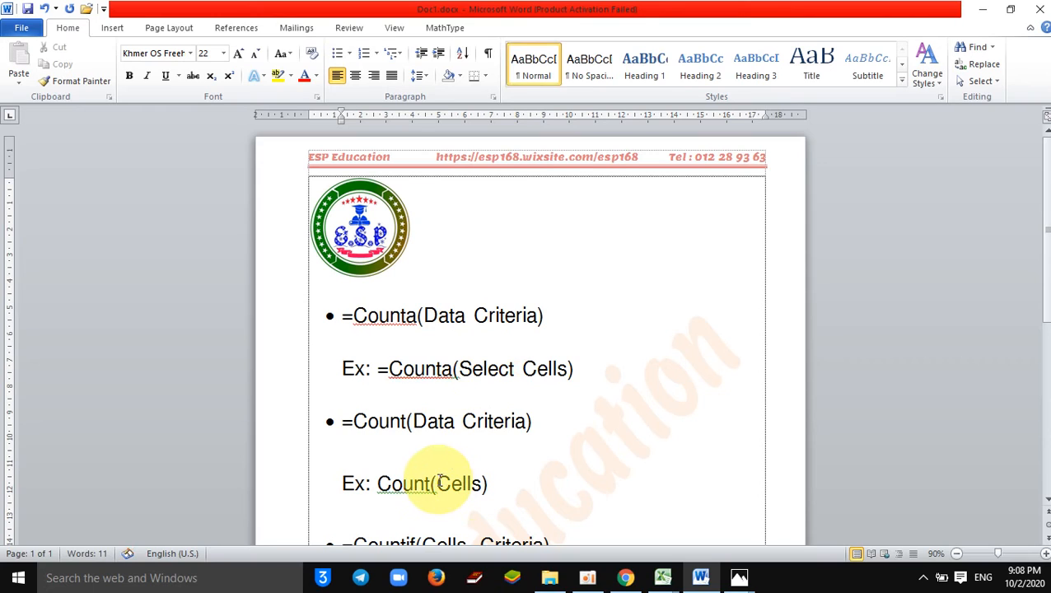
text(Sel)
text(ect)
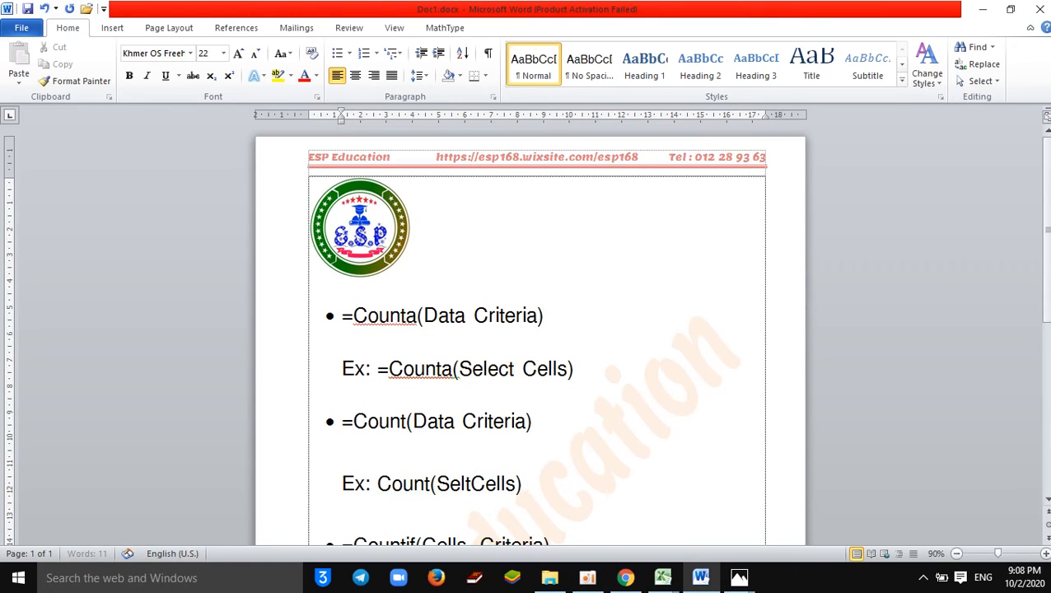
key(Down)
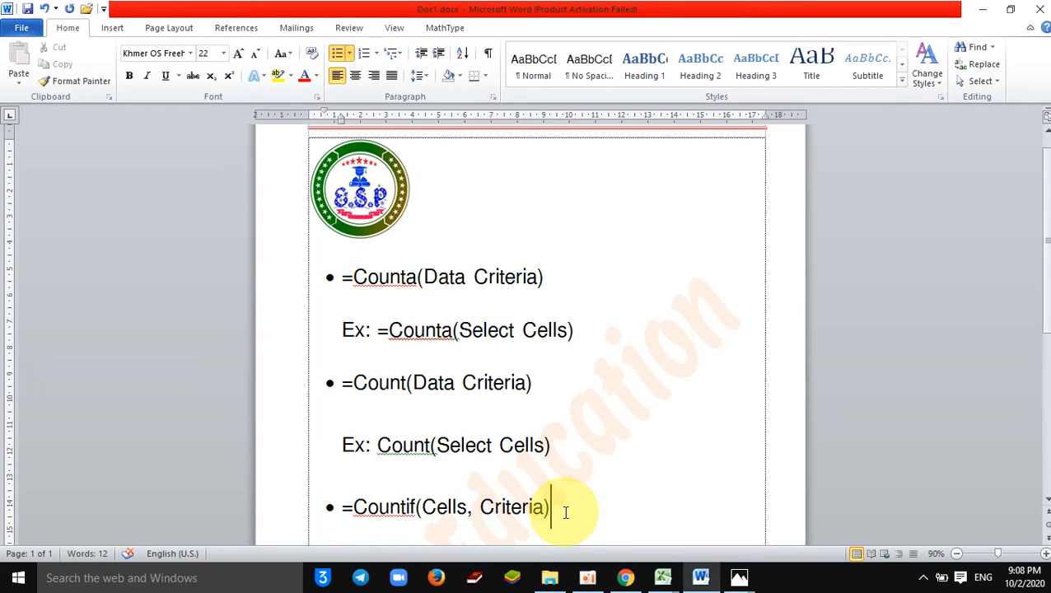
Add an unbulleted example line "Ex: =Countif(Rang cells,"F")" below the Countif bullet.
key(Return)
key(BackSpace)
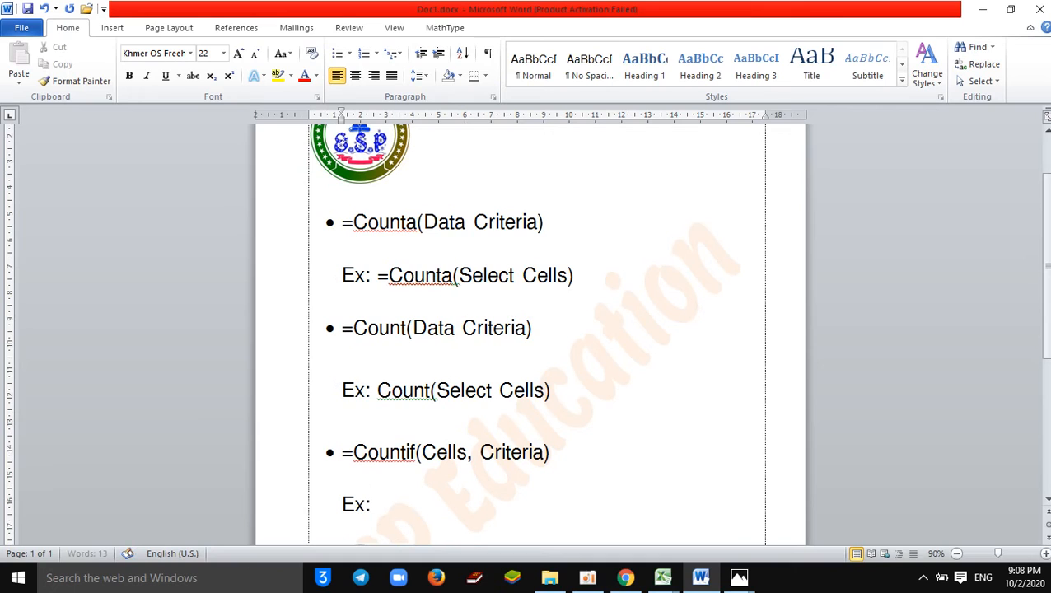
key(Page_Up)
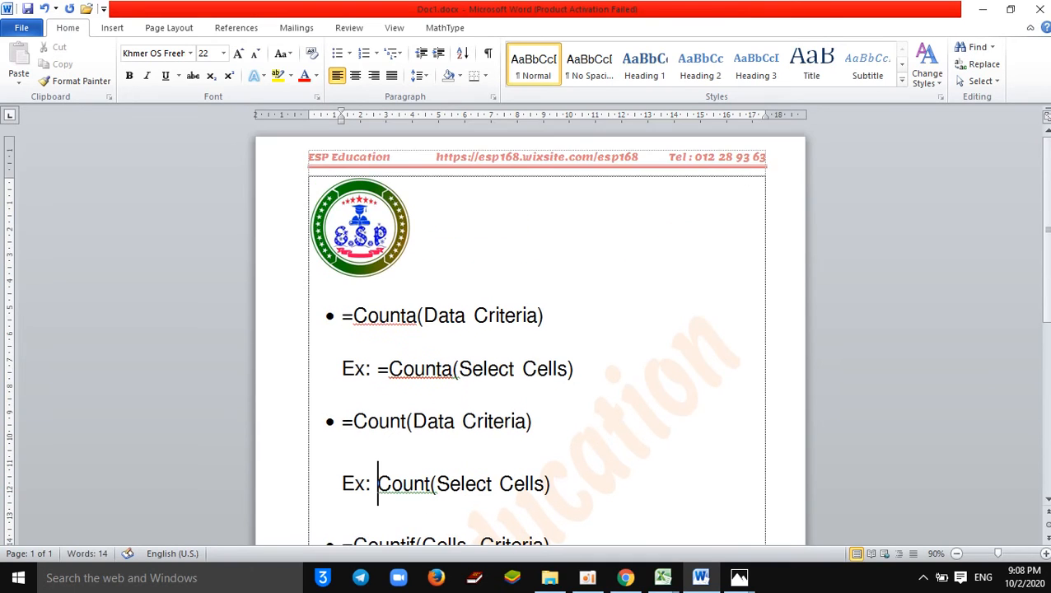
key(Page_Down)
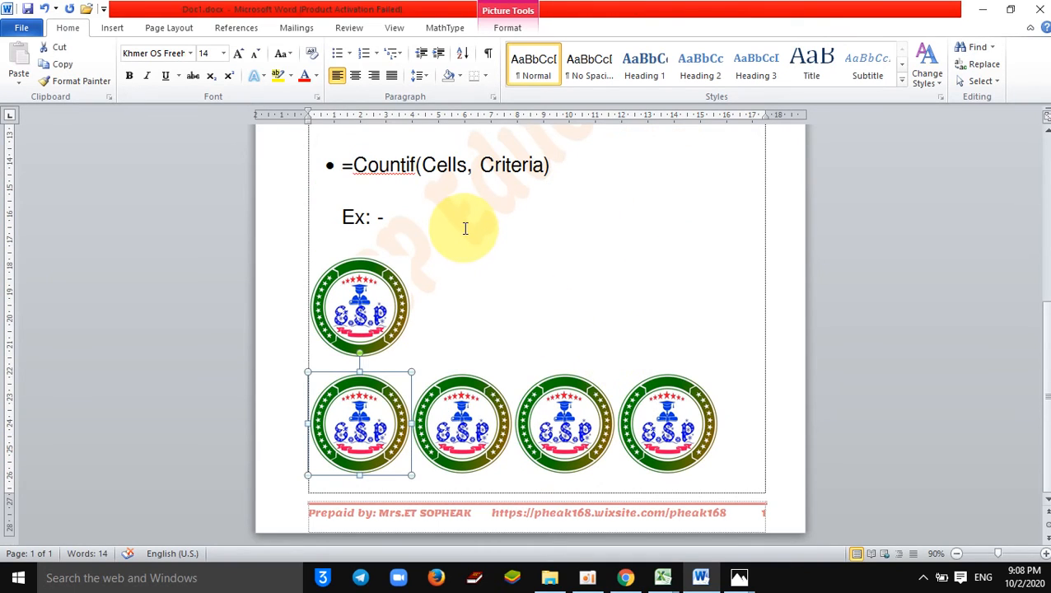
click(464, 228)
key(BackSpace)
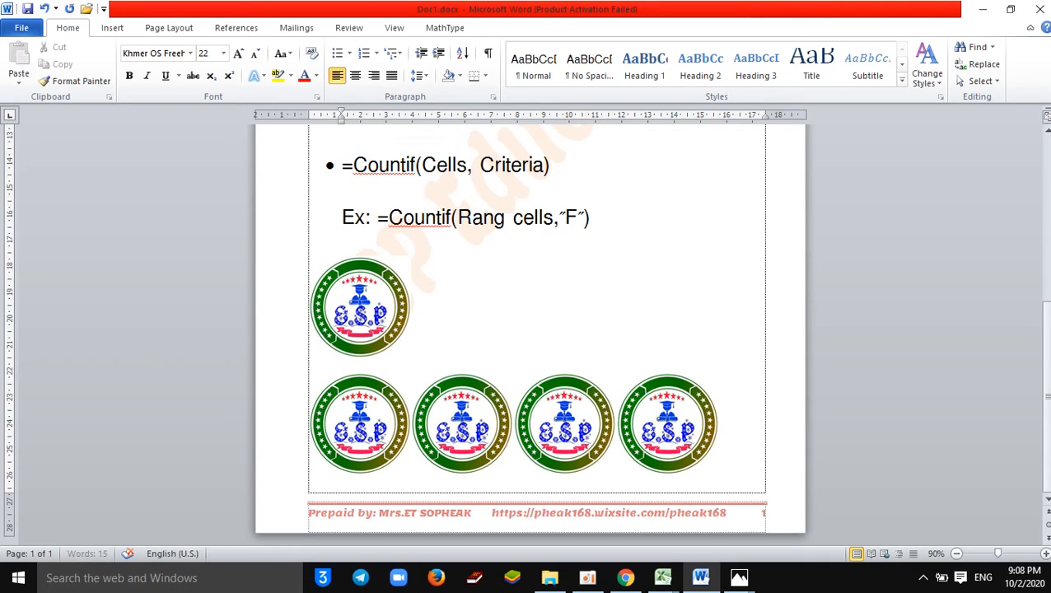
Enlarge the Countif example line to 30 pt.
drag(610, 218, 337, 210)
key(ctrl+bracketright)
key(ctrl+bracketright)
key(ctrl+bracketright)
key(ctrl+bracketright)
key(ctrl+bracketright)
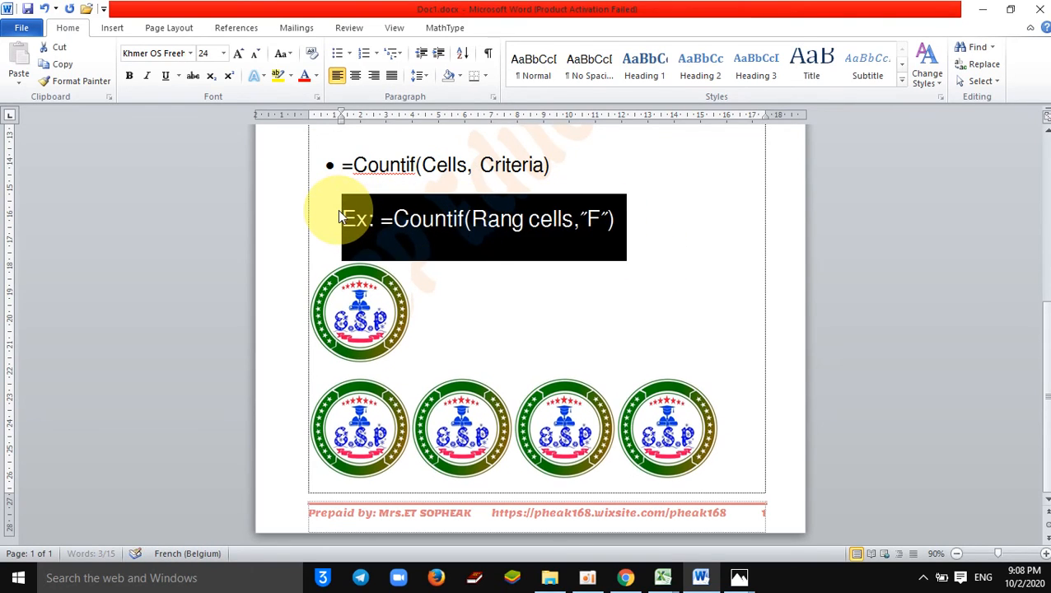
key(ctrl+bracketright)
key(ctrl+bracketright)
key(ctrl+bracketright)
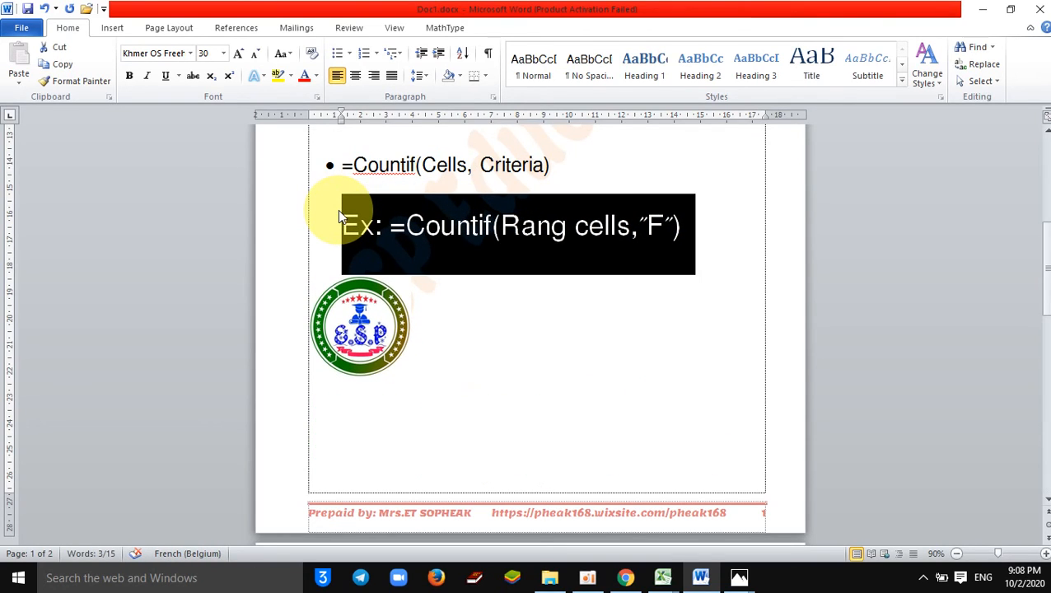
click(337, 209)
Increase the font size of all lines from the Counta bullet through the Countif bullet to 26 pt.
scroll(329, 206, up, 2)
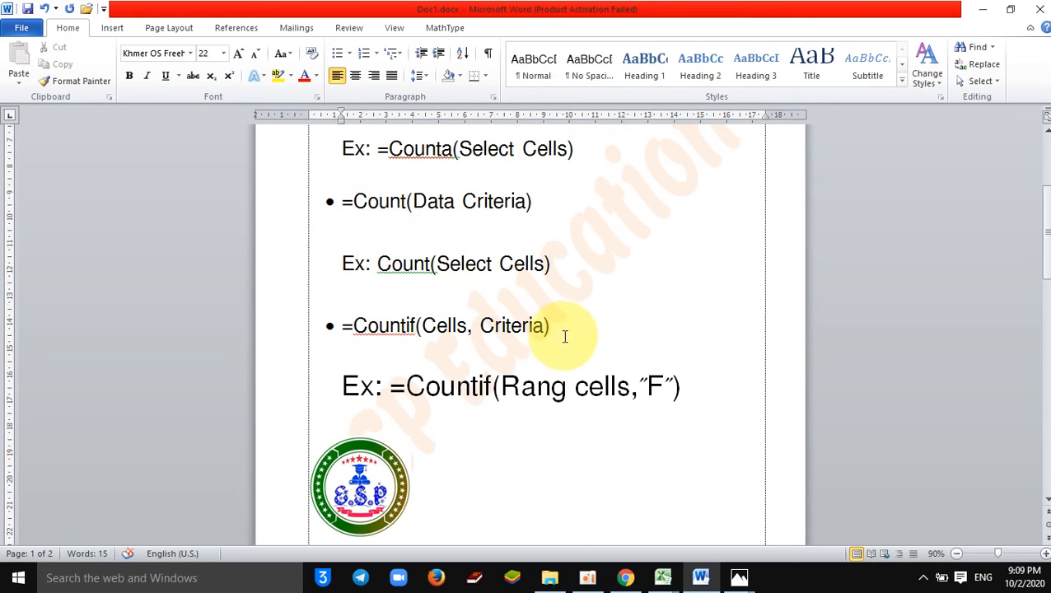
drag(565, 336, 333, 244)
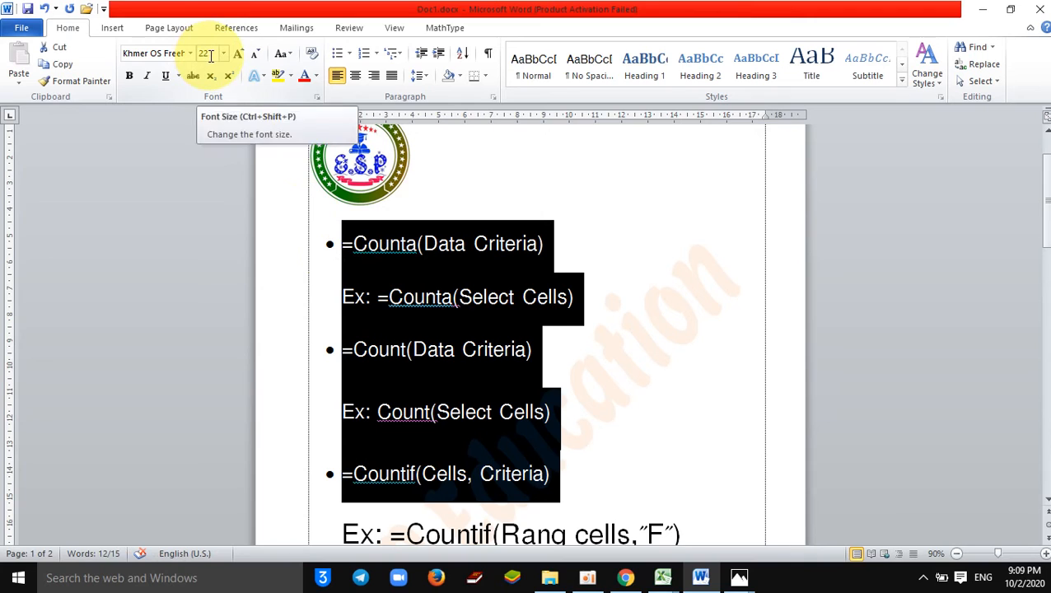
key(ctrl+shift+period)
key(ctrl+shift+period)
key(Down)
key(Down)
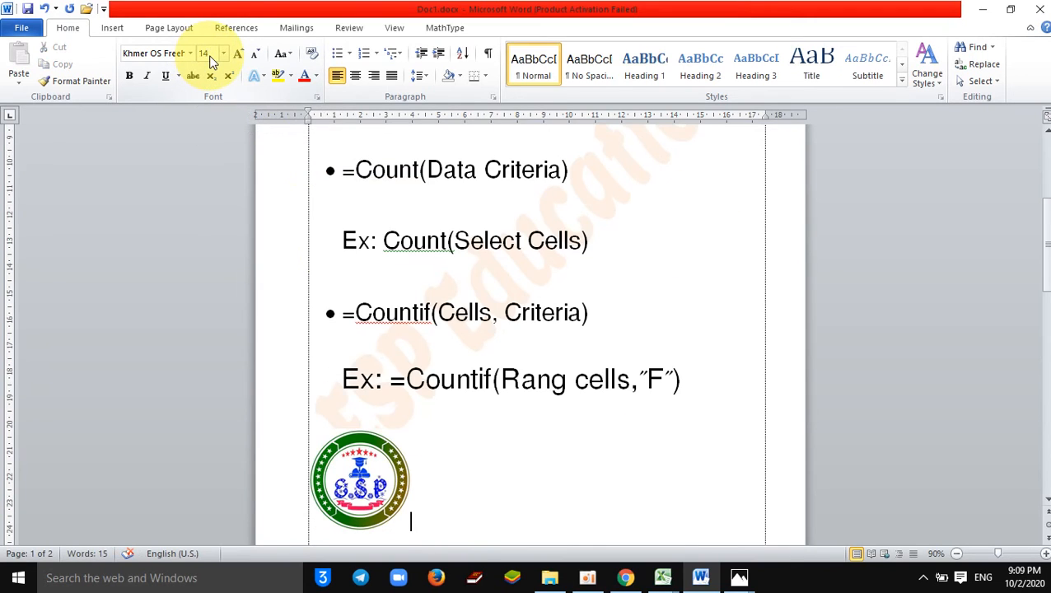
key(Up)
key(Up)
key(Up)
key(Up)
key(Up)
key(Up)
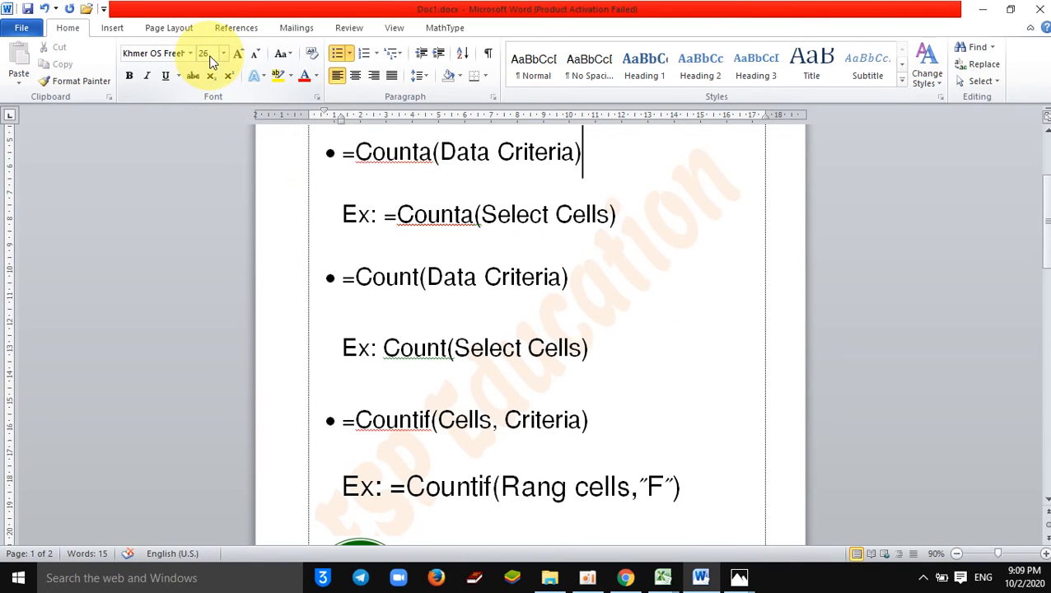
key(Up)
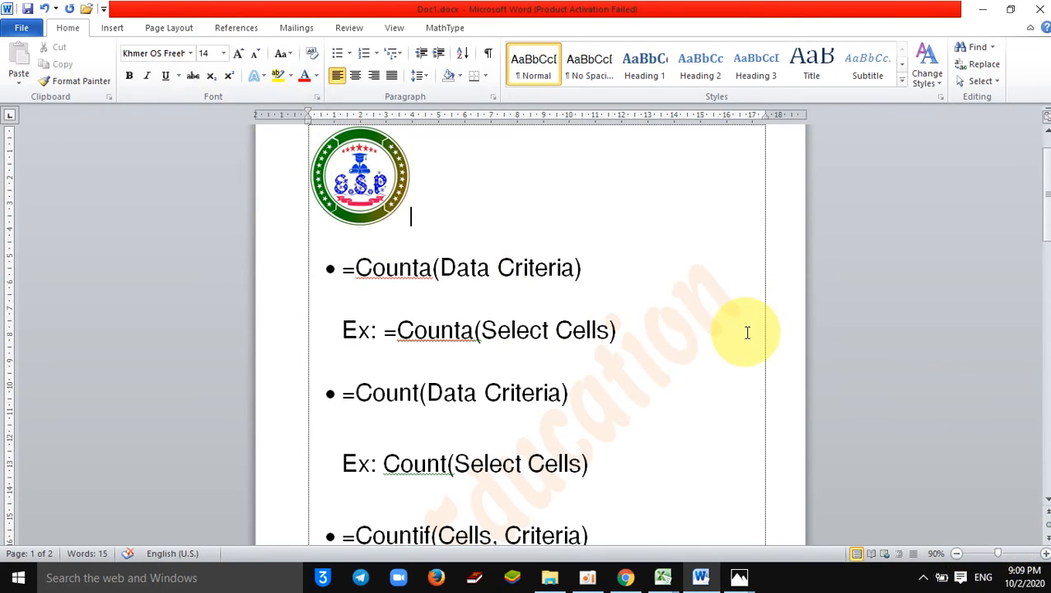
Reduce the Countif example line's font size to 28 pt.
scroll(462, 484, down, 3)
click(470, 496)
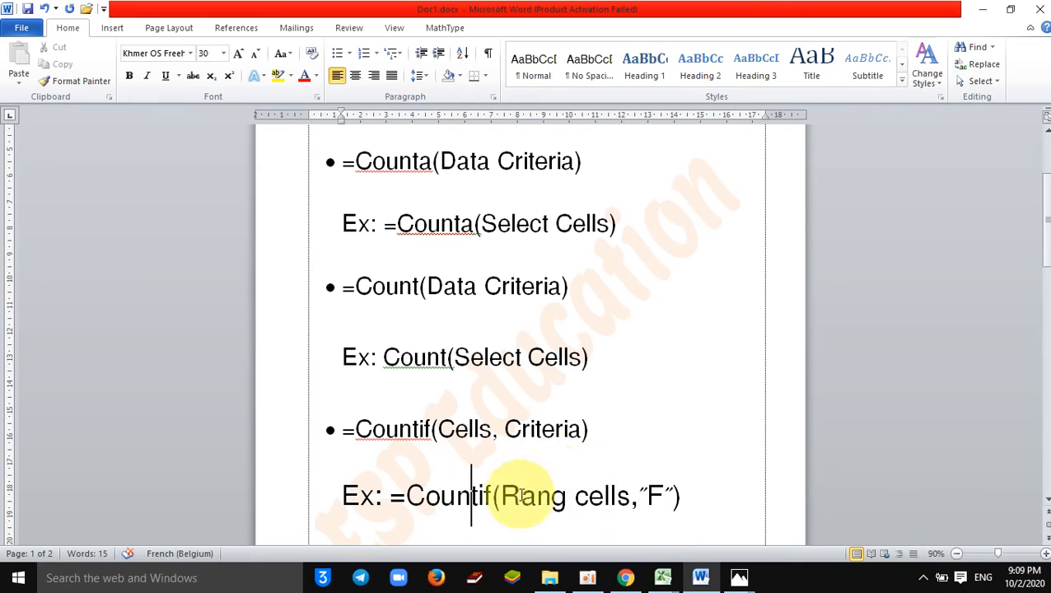
click(258, 498)
key(ctrl+bracketleft)
key(ctrl+bracketleft)
key(ctrl+bracketleft)
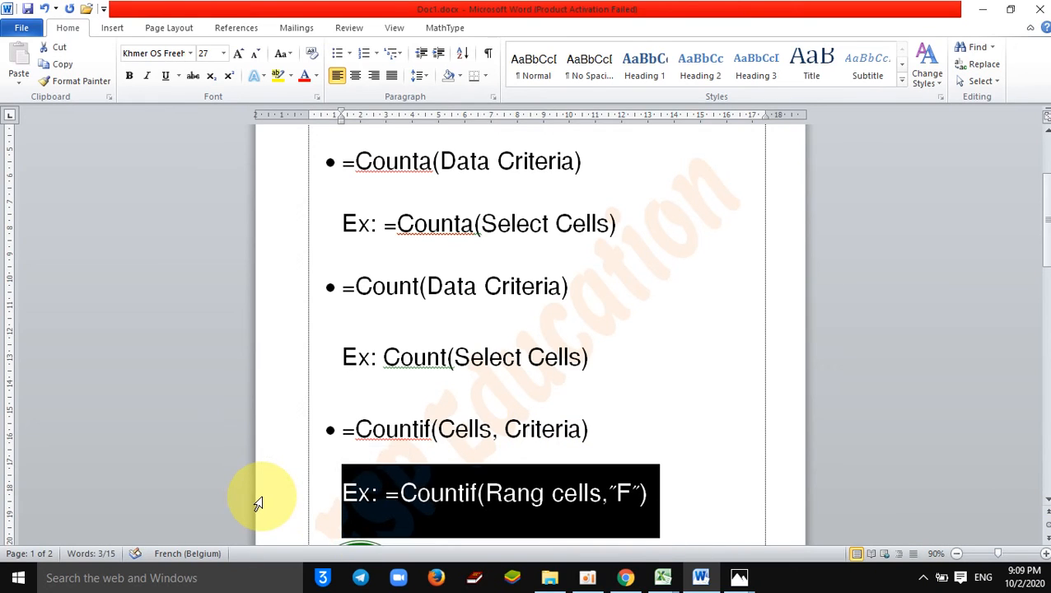
key(ctrl+bracketright)
click(806, 394)
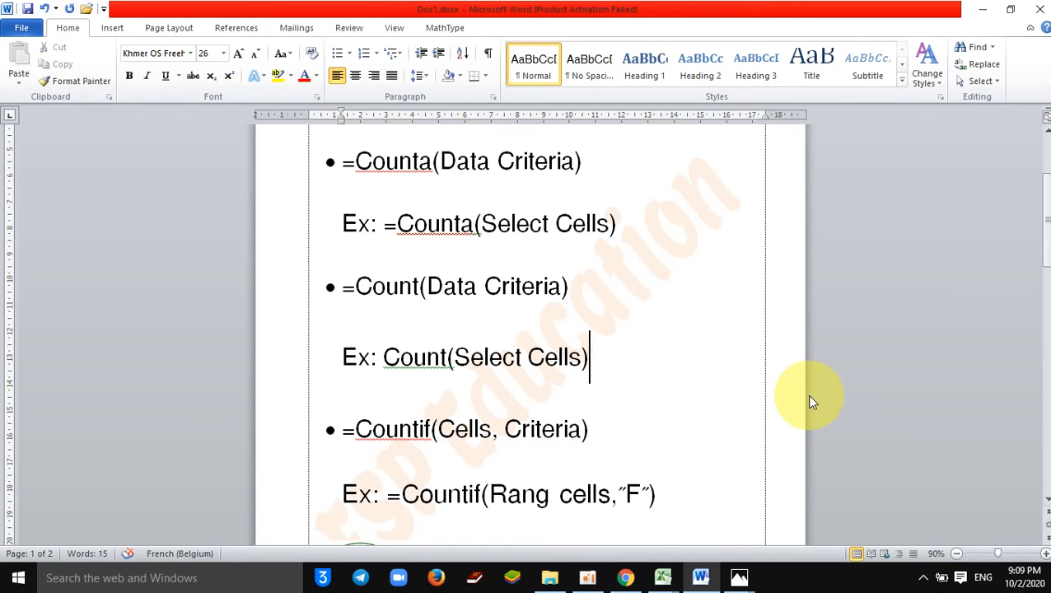
key(Down)
key(Down)
key(Down)
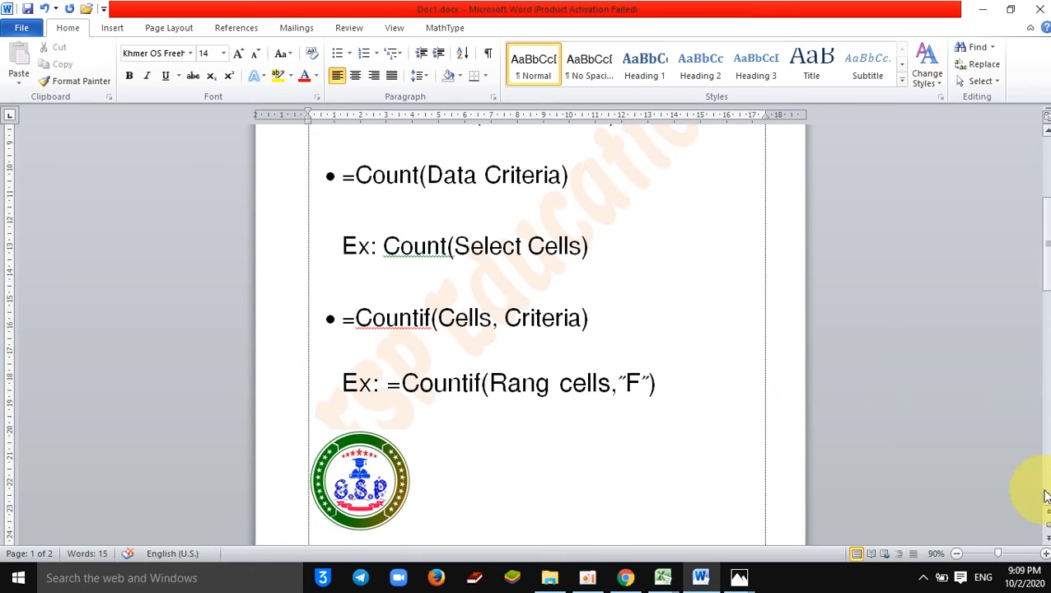
Switch to Exercise Book3.xlsx in Excel and compare the totals in B20:B21 with those in 3.pdf in Chrome.
mouse_move(663, 572)
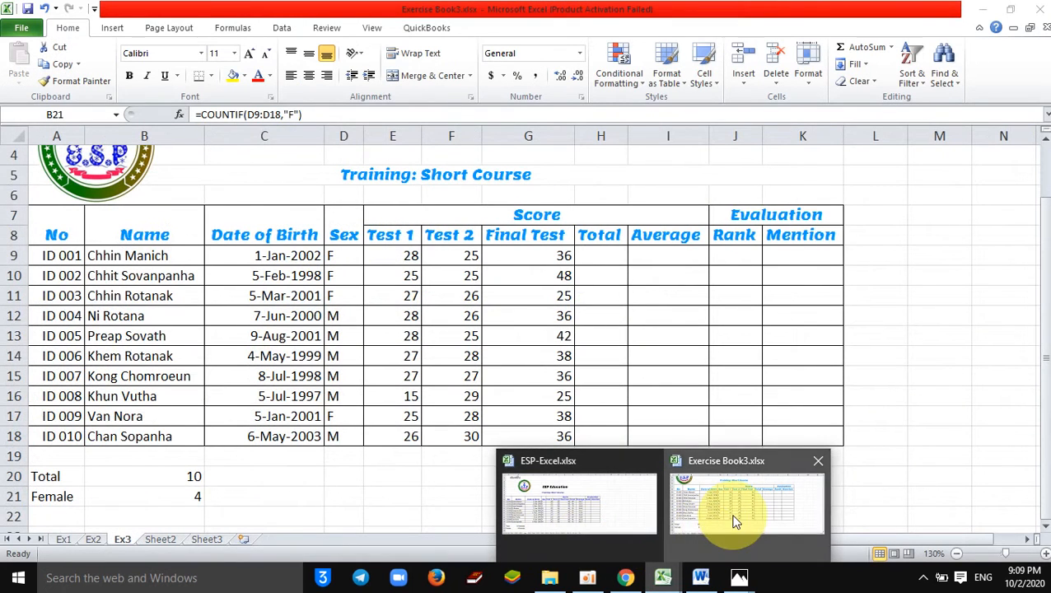
click(735, 519)
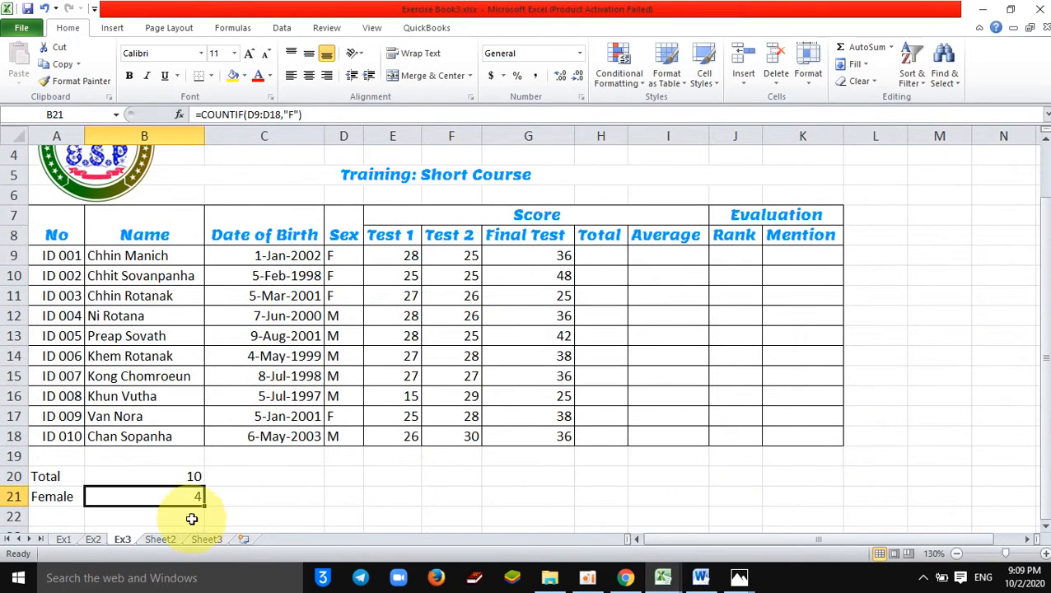
drag(195, 476, 195, 492)
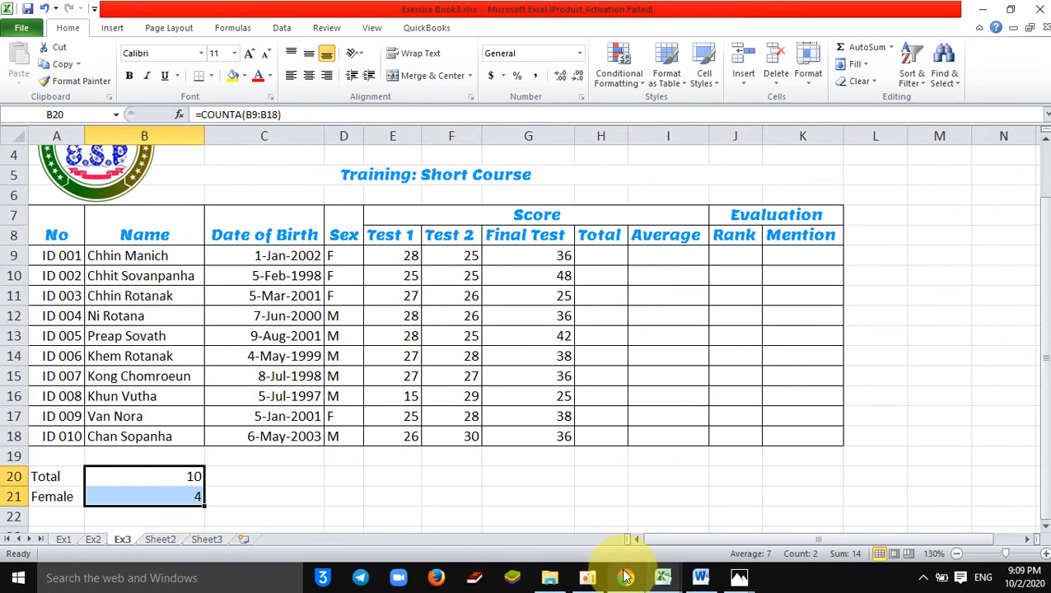
click(626, 576)
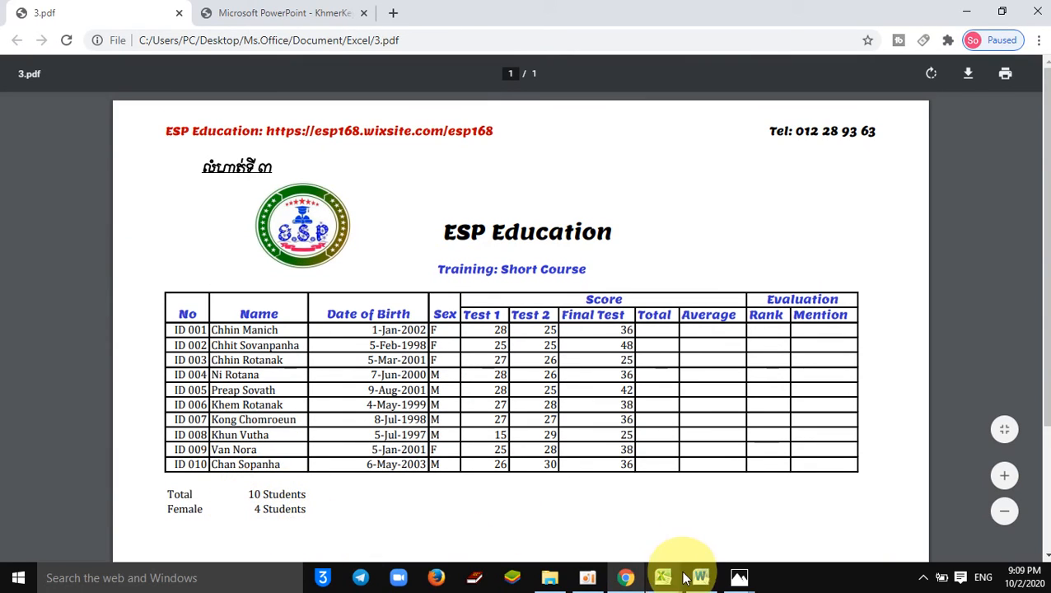
Return to Exercise Book3.xlsx in Excel and apply the custom number format 0" Students" to B20:B21.
mouse_move(666, 575)
click(736, 529)
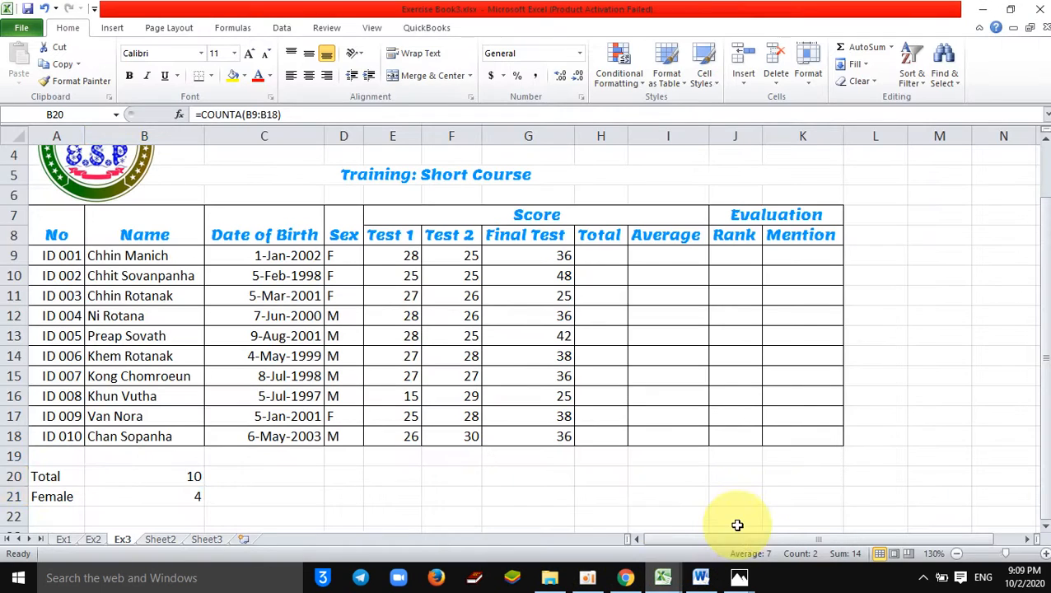
click(167, 472)
drag(167, 472, 167, 495)
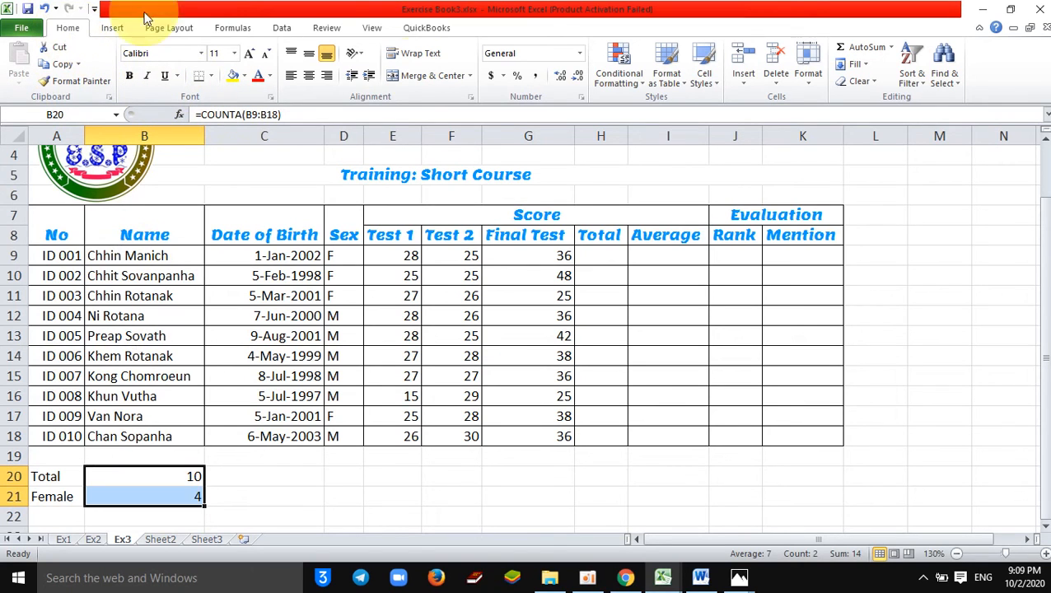
click(470, 97)
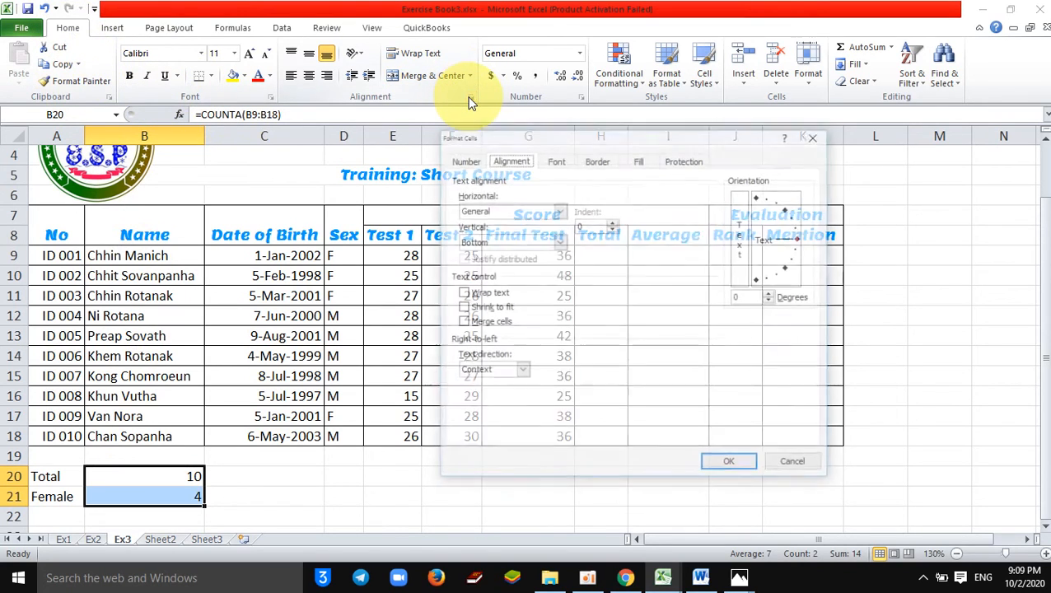
click(463, 159)
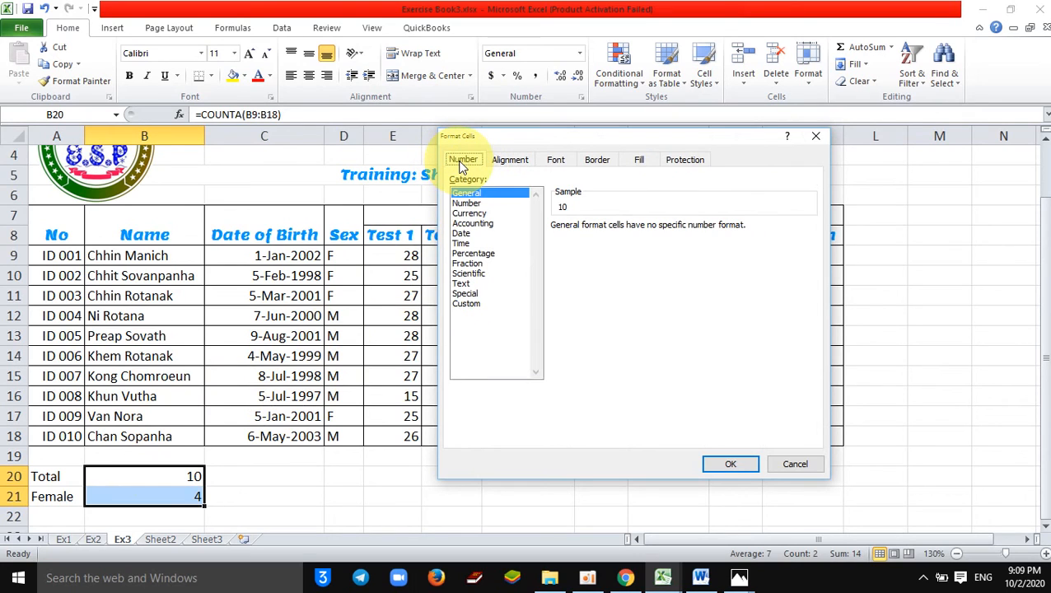
click(466, 304)
drag(622, 235, 540, 240)
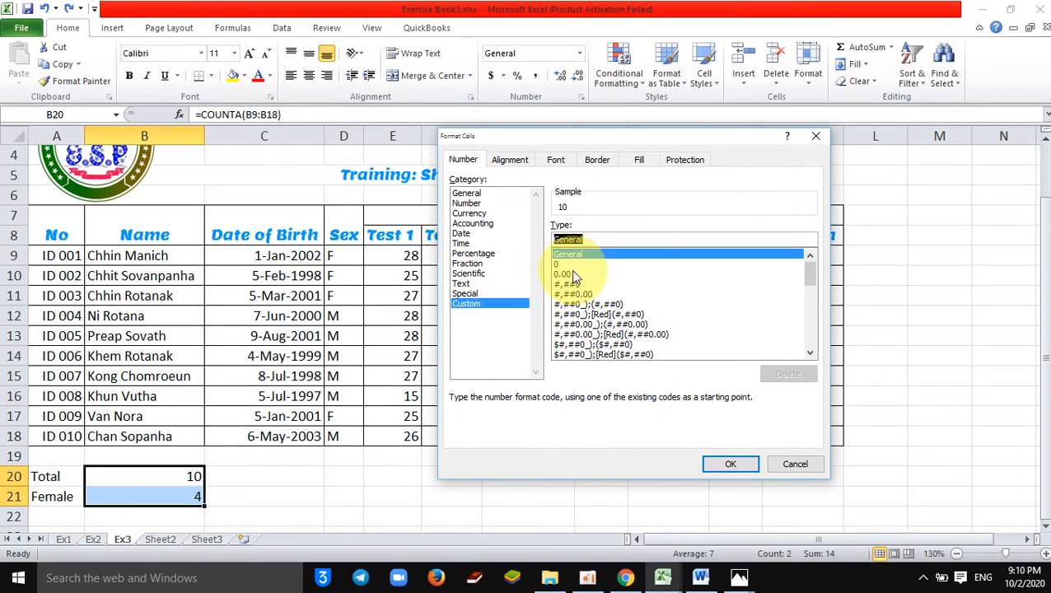
click(563, 265)
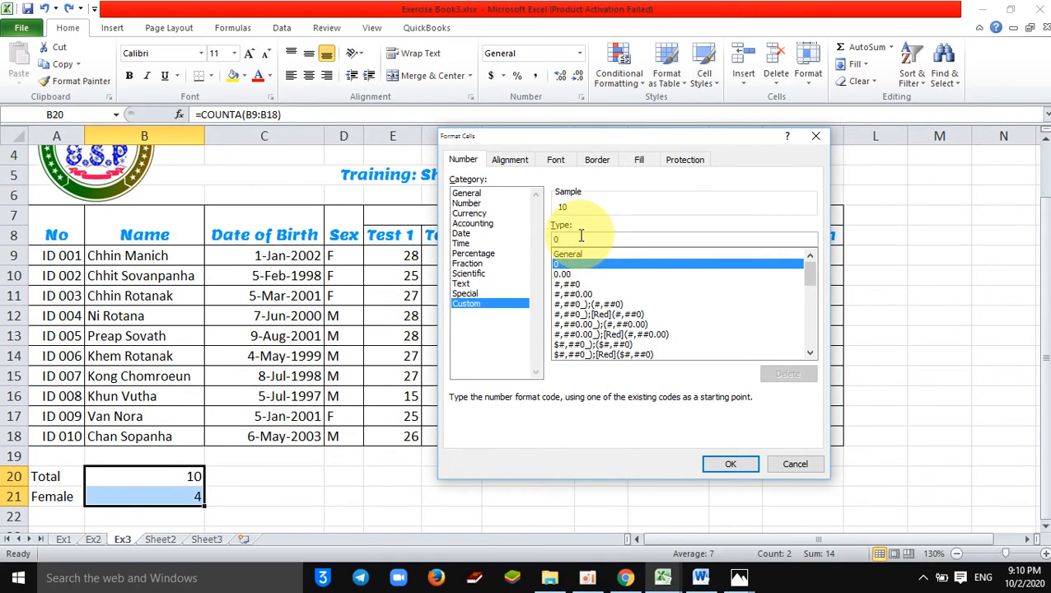
click(580, 237)
text(" Students)
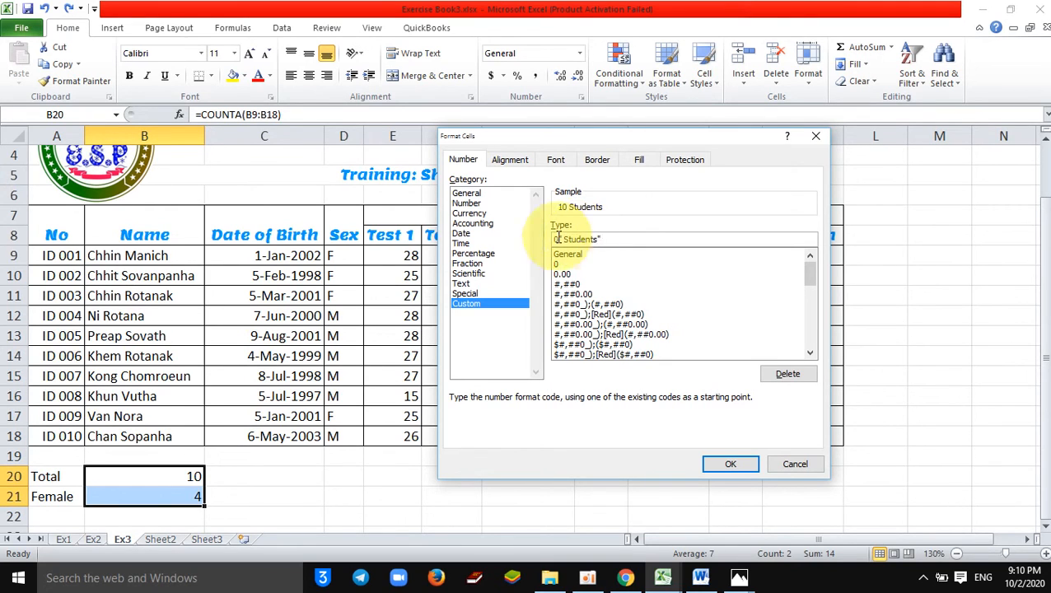
click(714, 463)
click(174, 476)
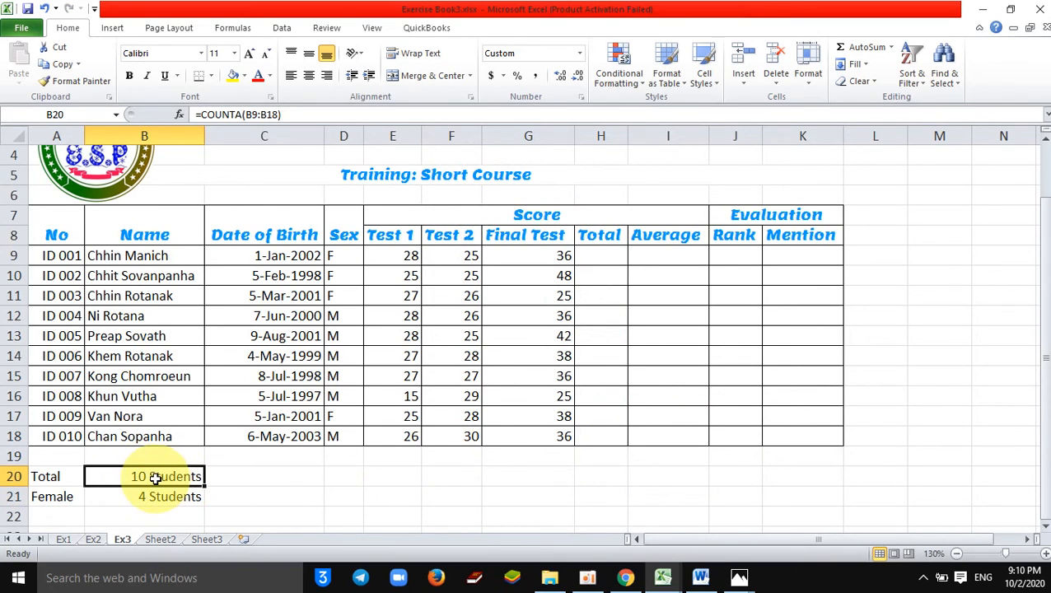
Change the custom number format of B20:B21 to 0"Students", without a space before the word.
drag(135, 482, 138, 494)
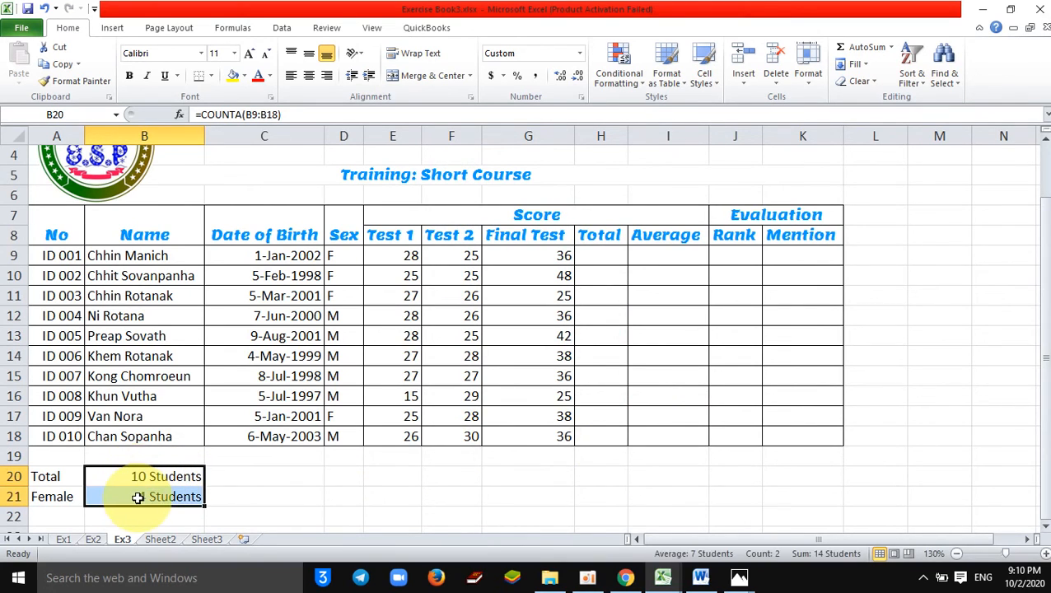
click(471, 99)
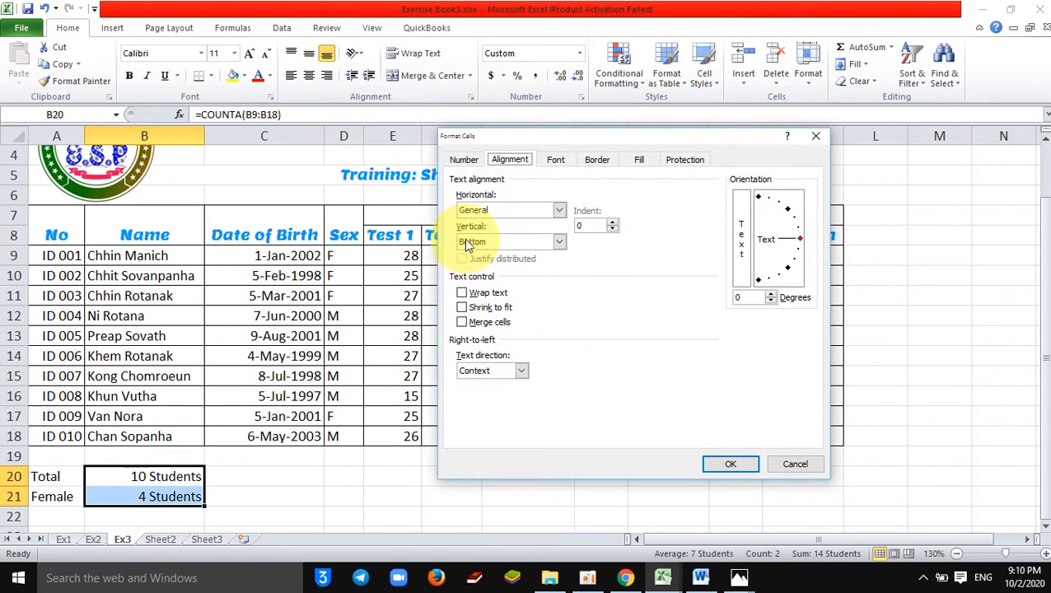
click(462, 159)
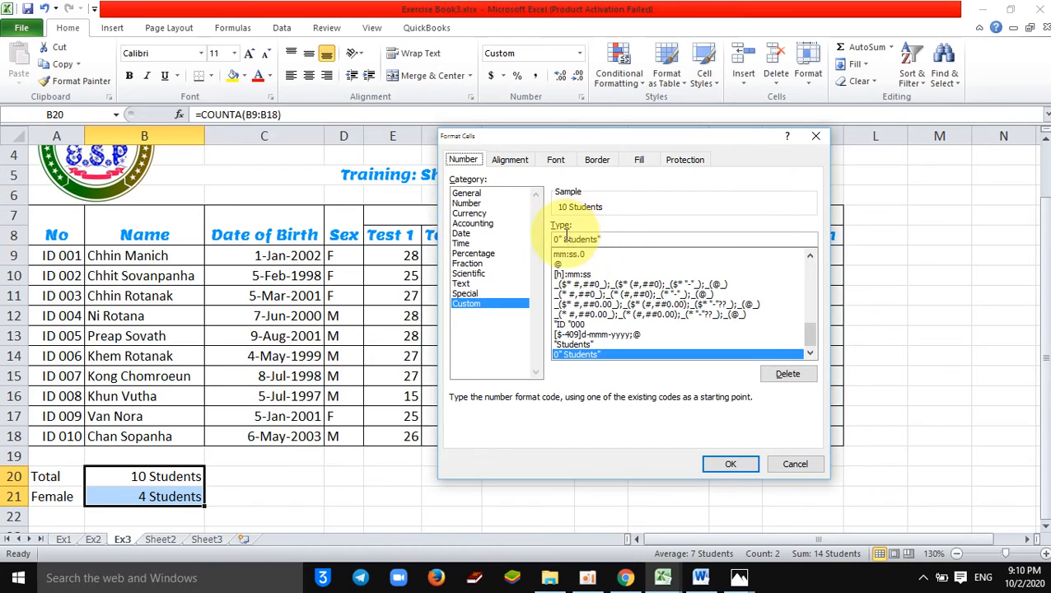
click(565, 239)
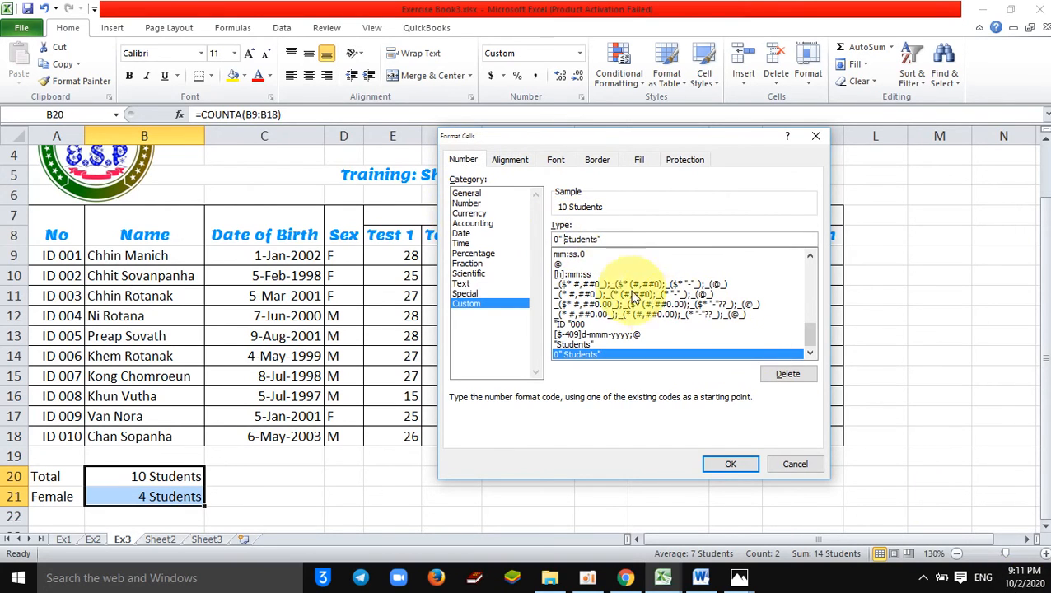
key(BackSpace)
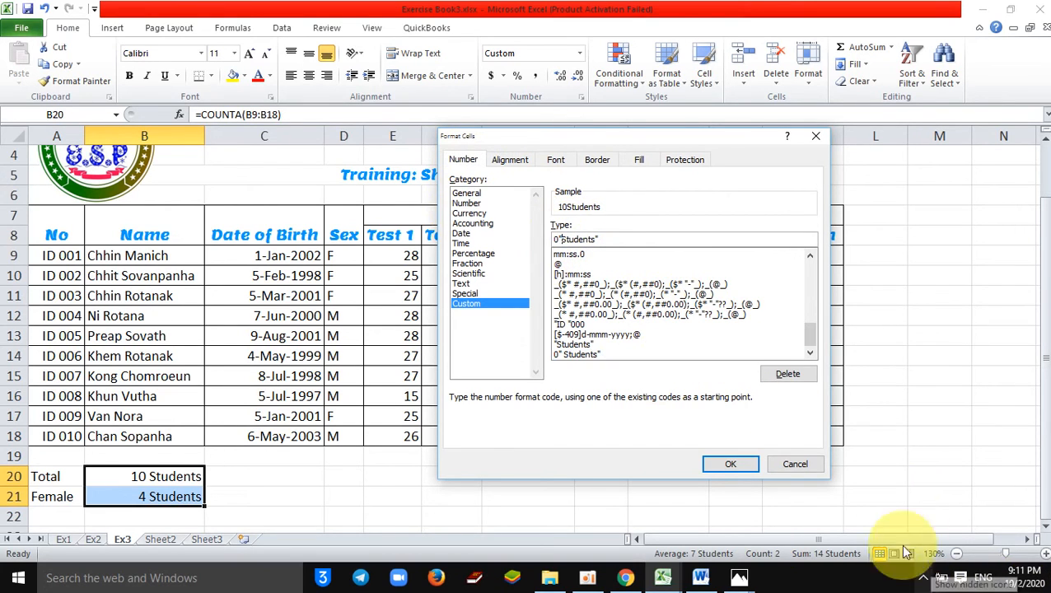
click(744, 469)
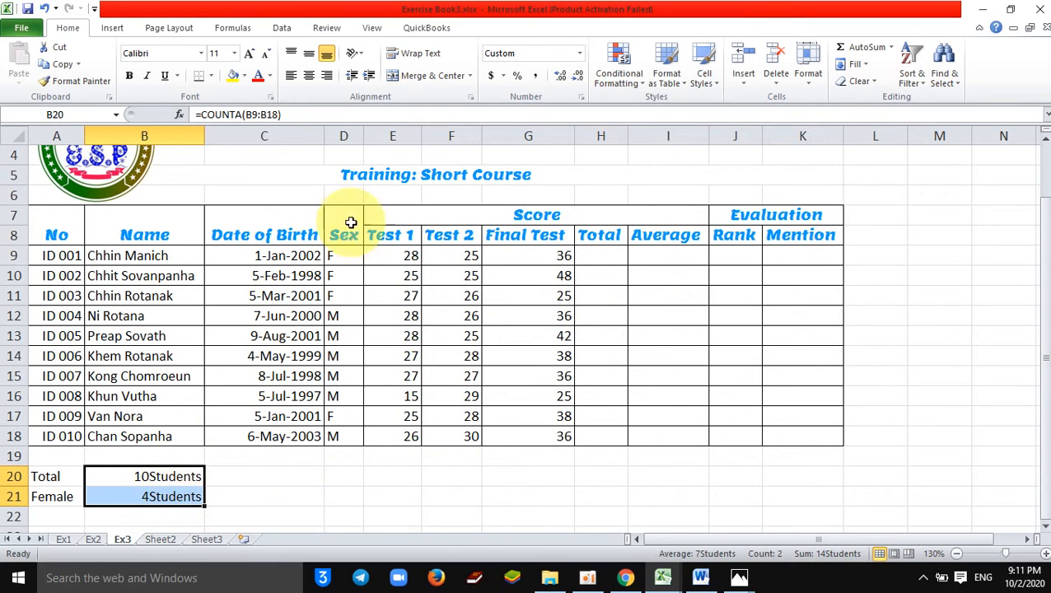
Put the space back in the custom number format of B20:B21 so it reads 0" Students".
click(471, 96)
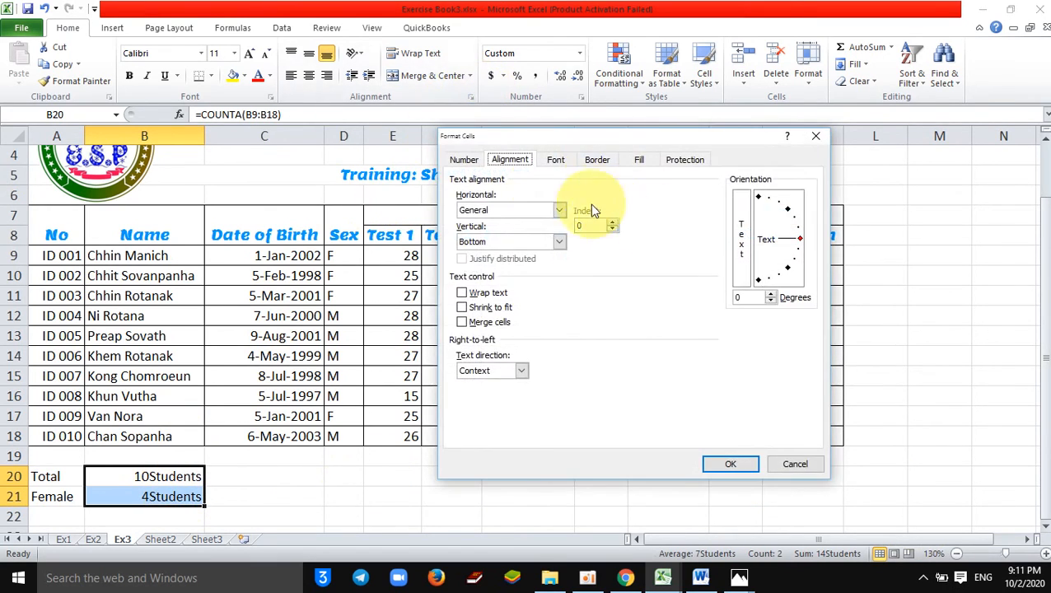
click(463, 159)
click(570, 238)
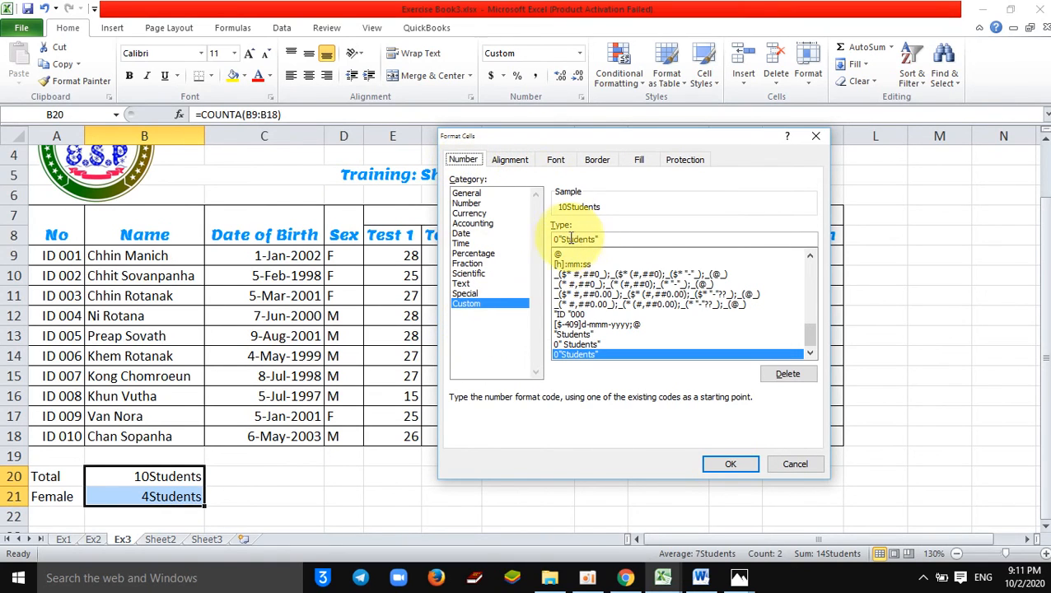
text(c)
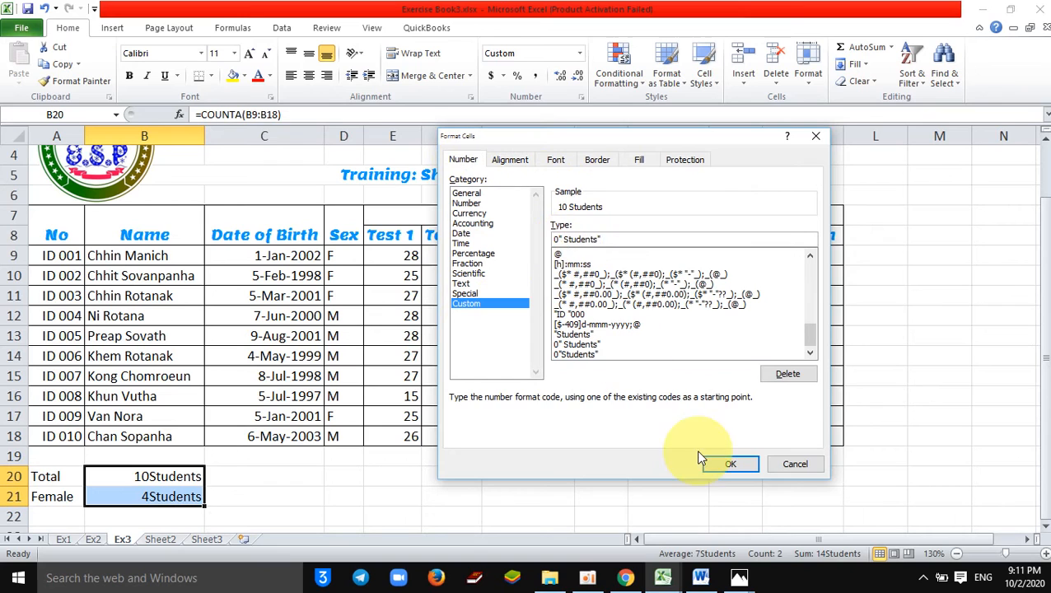
click(732, 464)
click(573, 493)
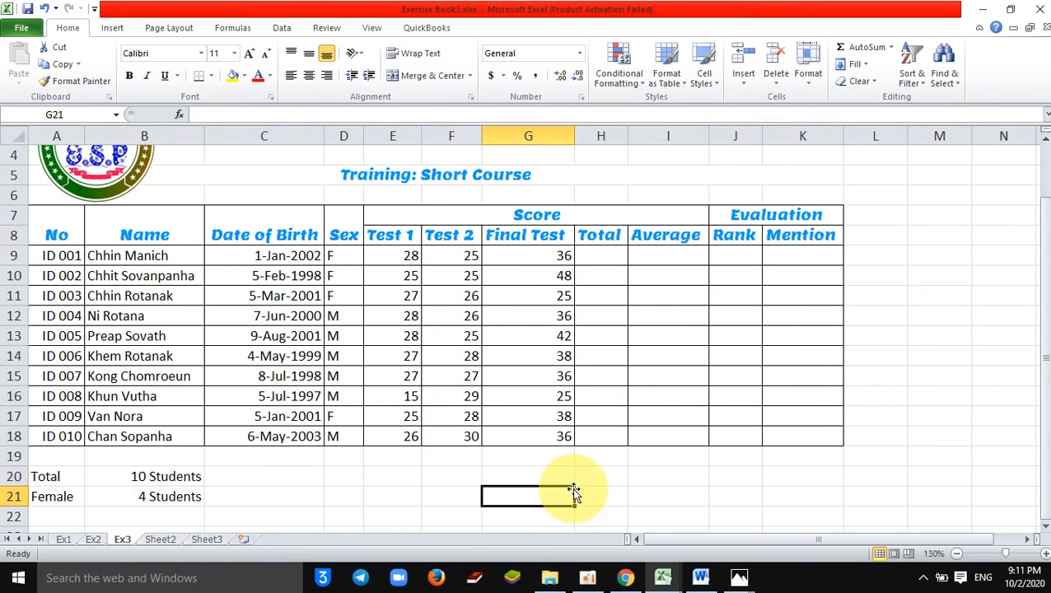
Switch to Doc1.docx in Word and redo the paragraph break before the Counta example, leaving it unbulleted and indented under its bullet.
click(700, 577)
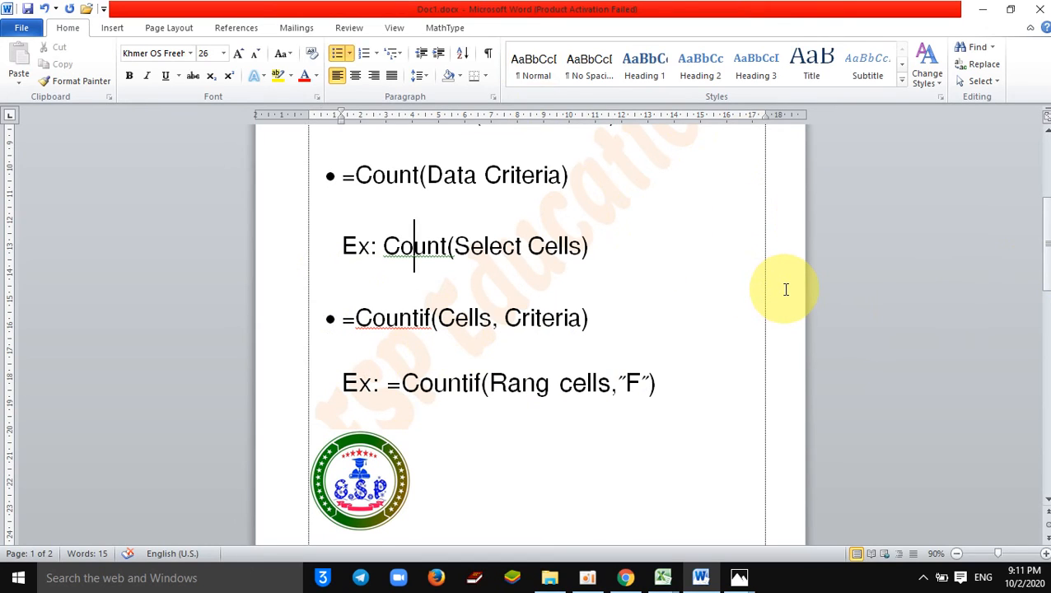
key(Up)
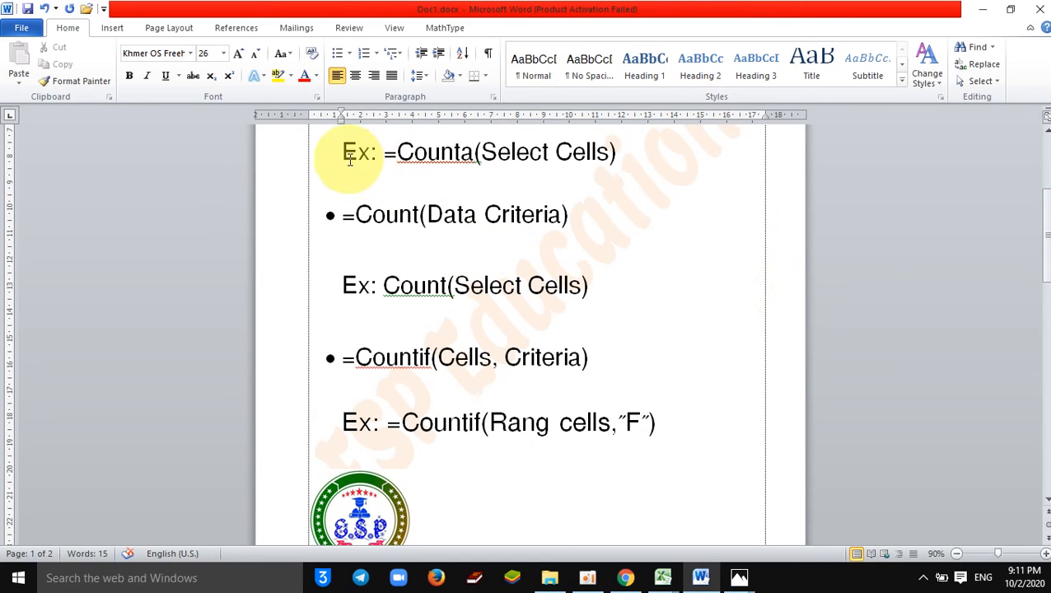
key(BackSpace)
key(BackSpace)
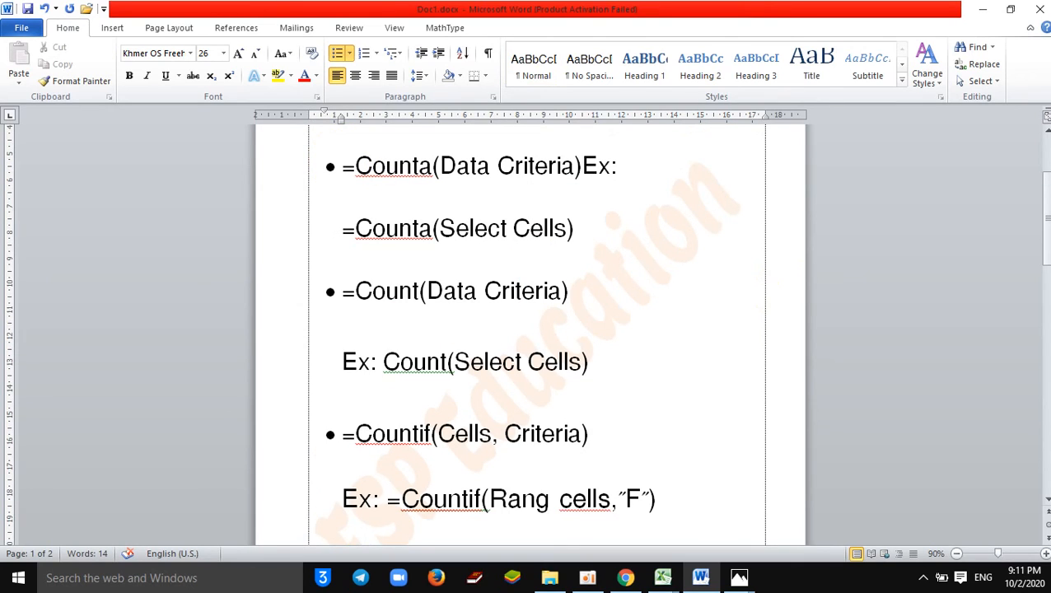
key(ctrl+z)
key(Tab)
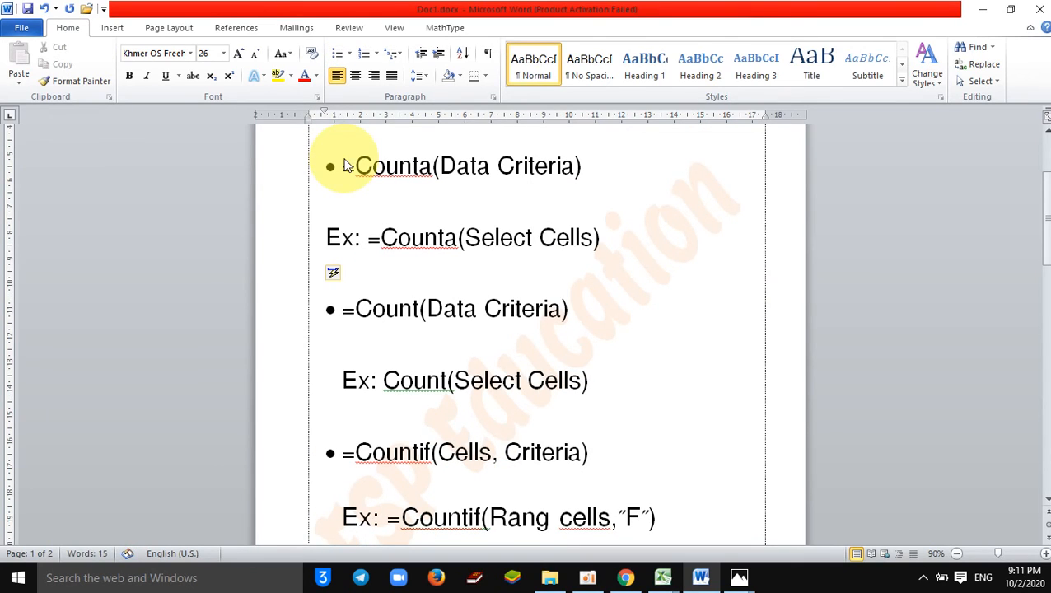
key(BackSpace)
key(BackSpace)
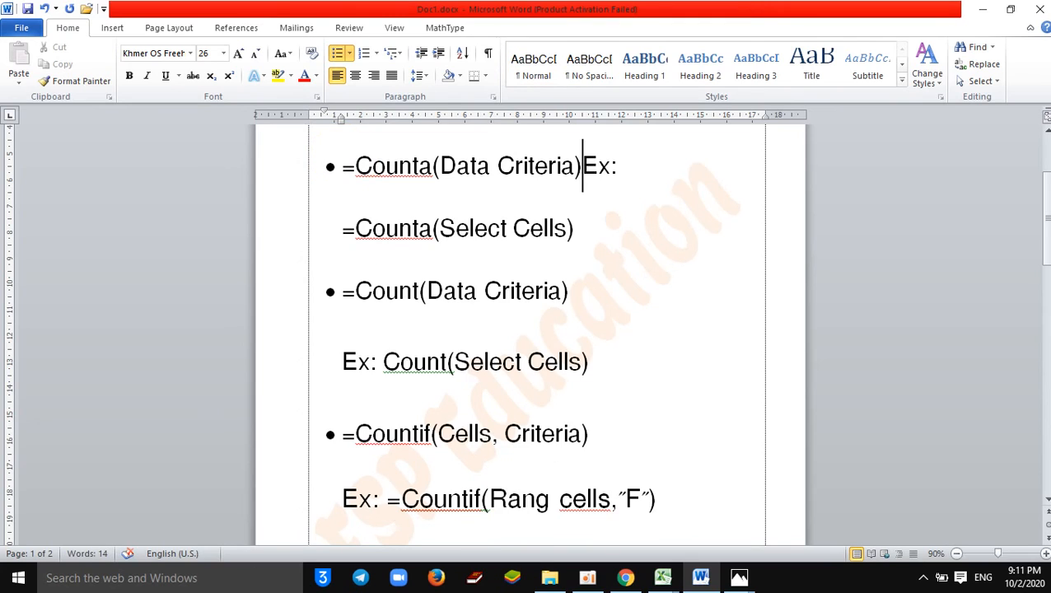
key(Return)
key(Tab)
key(shift+Tab)
key(BackSpace)
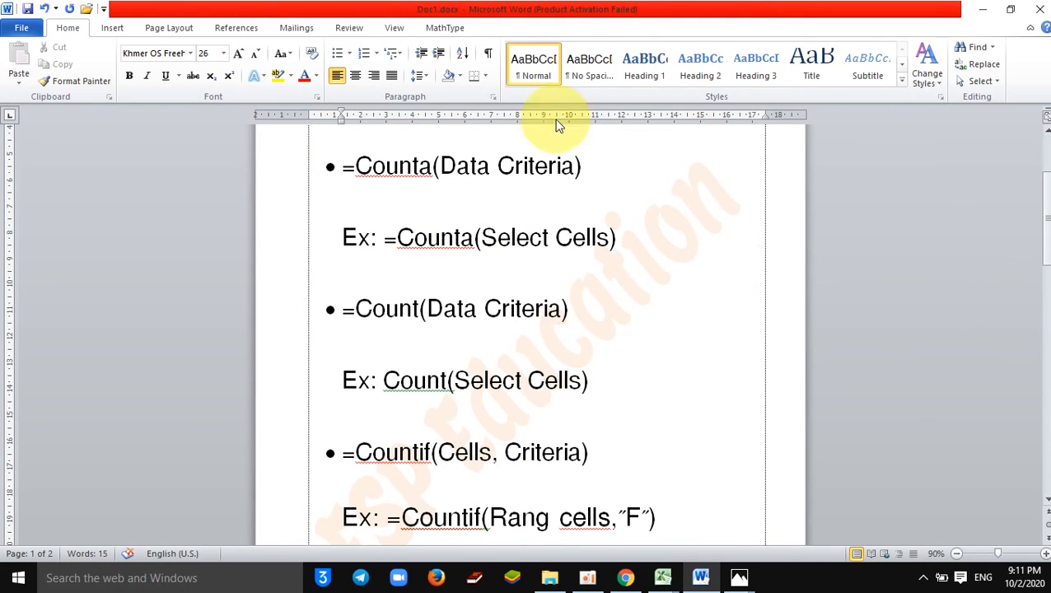
Set the line spacing to 1.0 for all lines from the Counta bullet through the Countif example.
drag(327, 168, 671, 496)
click(416, 80)
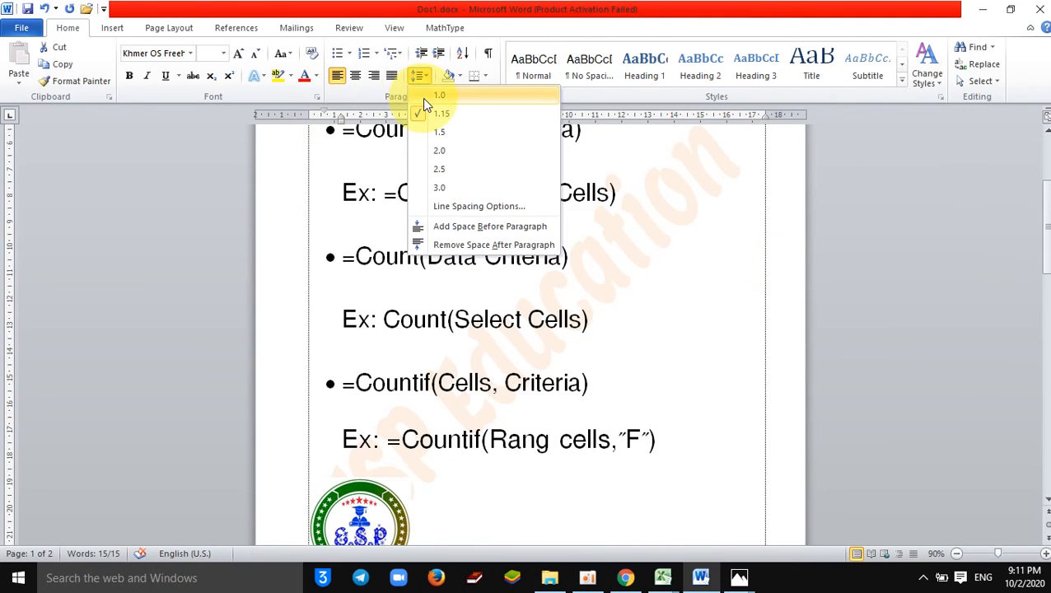
click(422, 96)
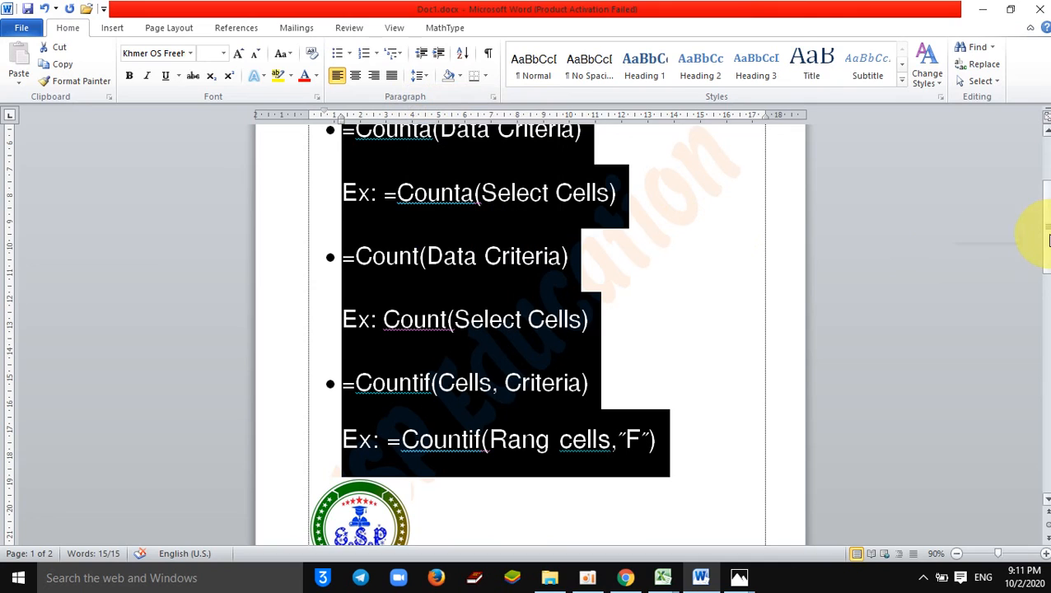
drag(1048, 239, 1032, 230)
click(797, 234)
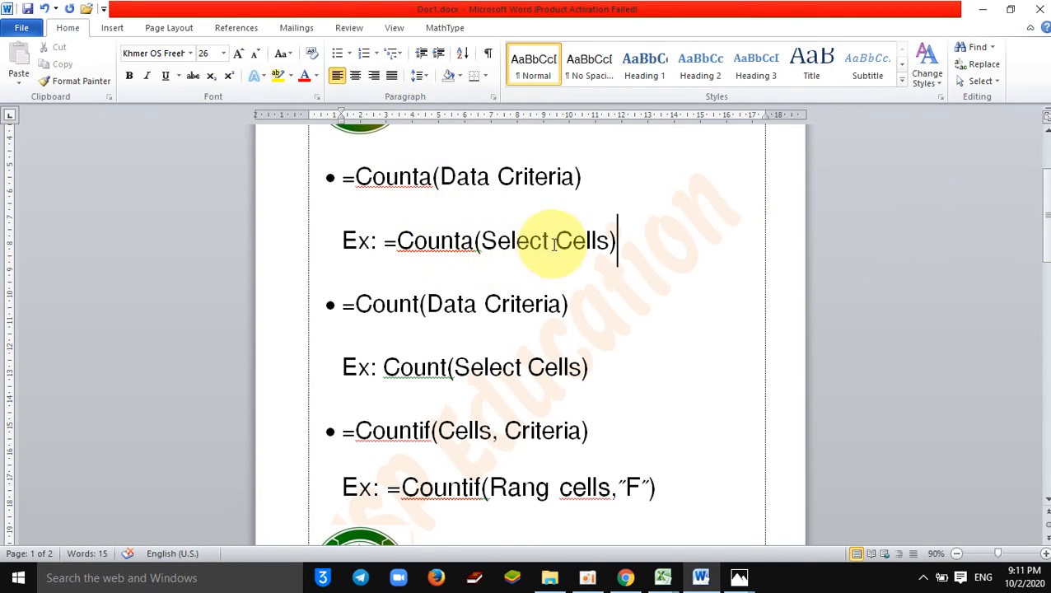
Switch to ESP-Excel.xlsx in Excel and examine the Total and Female formulas in B22 and B23 on sheet Ex4.
click(658, 581)
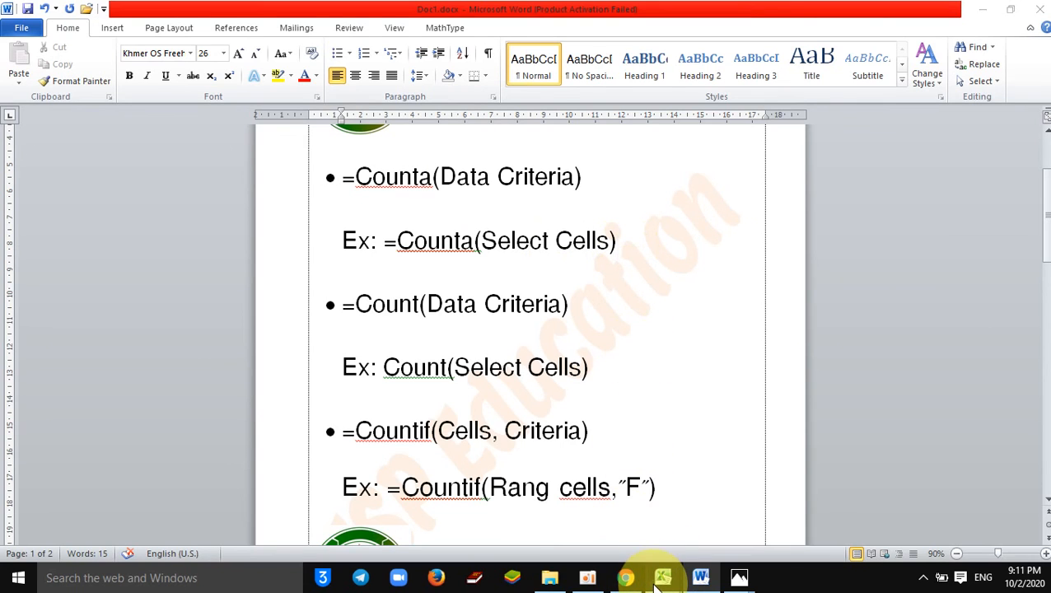
click(592, 511)
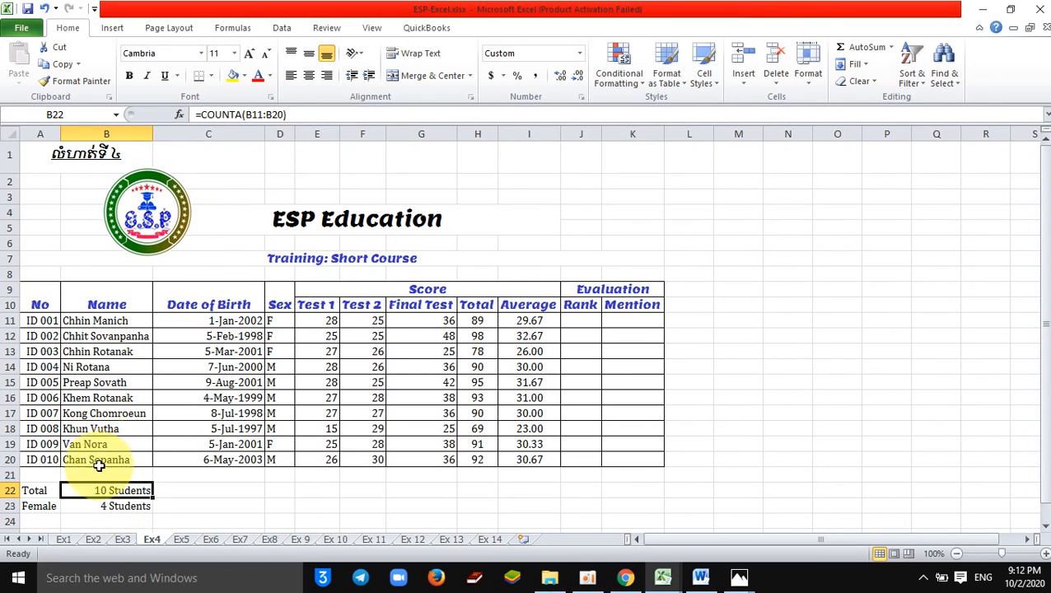
click(124, 510)
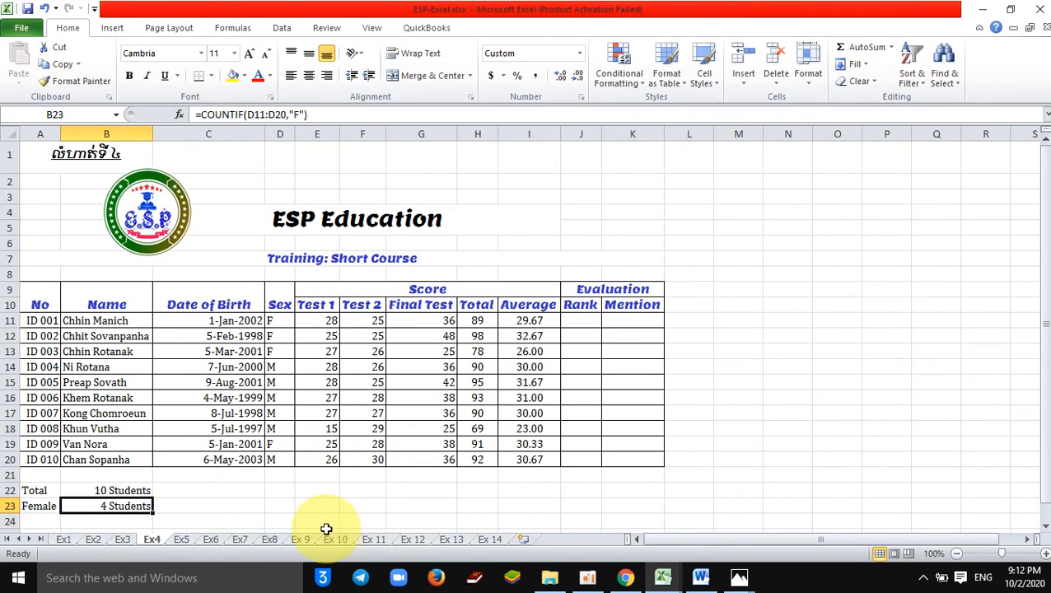
click(136, 491)
click(199, 490)
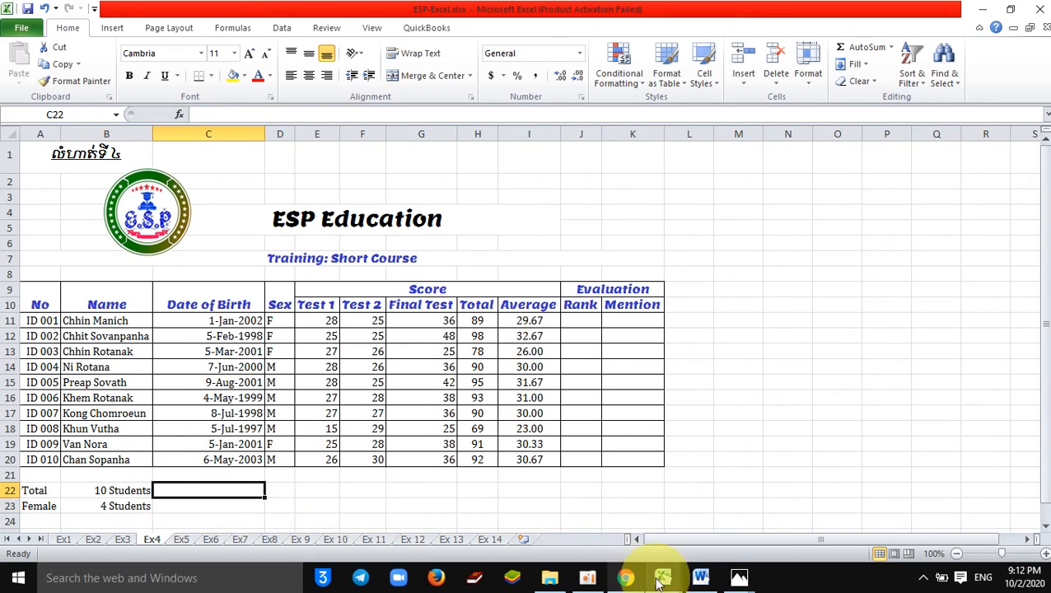
Switch to the Photos window showing $$$2-Thanks-Logo.jpg.
mouse_move(737, 577)
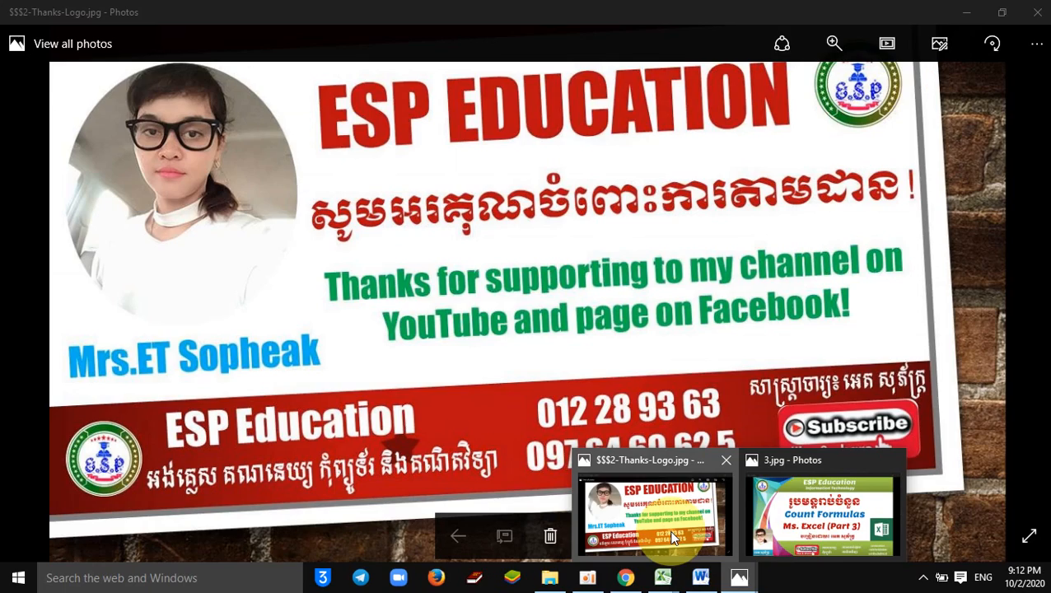
click(673, 537)
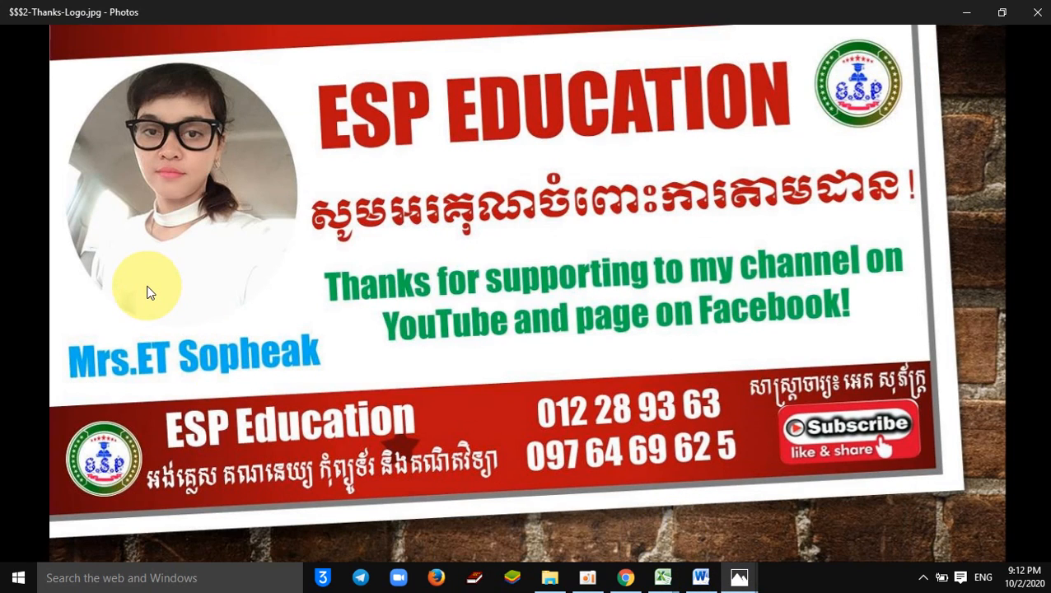